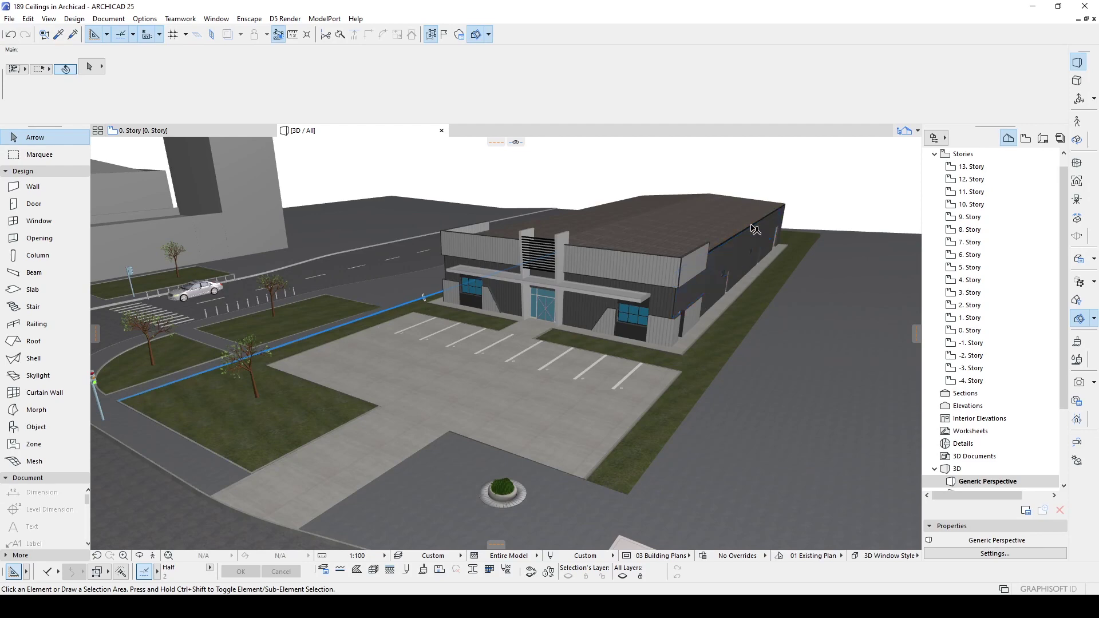
Examine the building's exterior and walk through its interior in the 3D view to inspect the roof's underside.
key("shift+o")
key("Up")
key("Up")
key("Left")
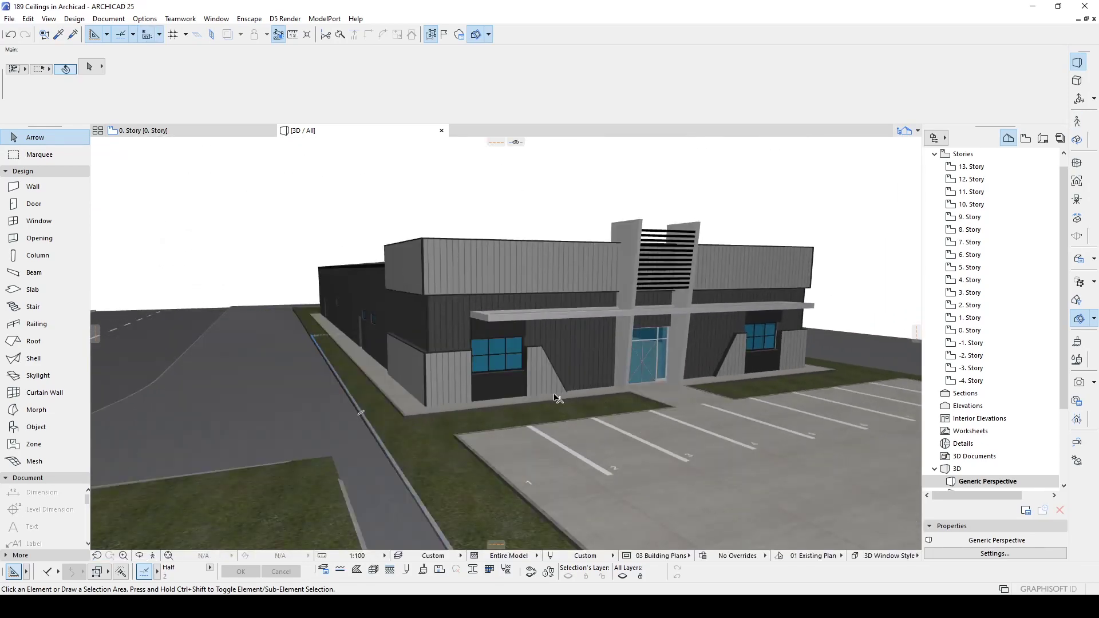
key("shift+F3")
key("Up")
key("Up")
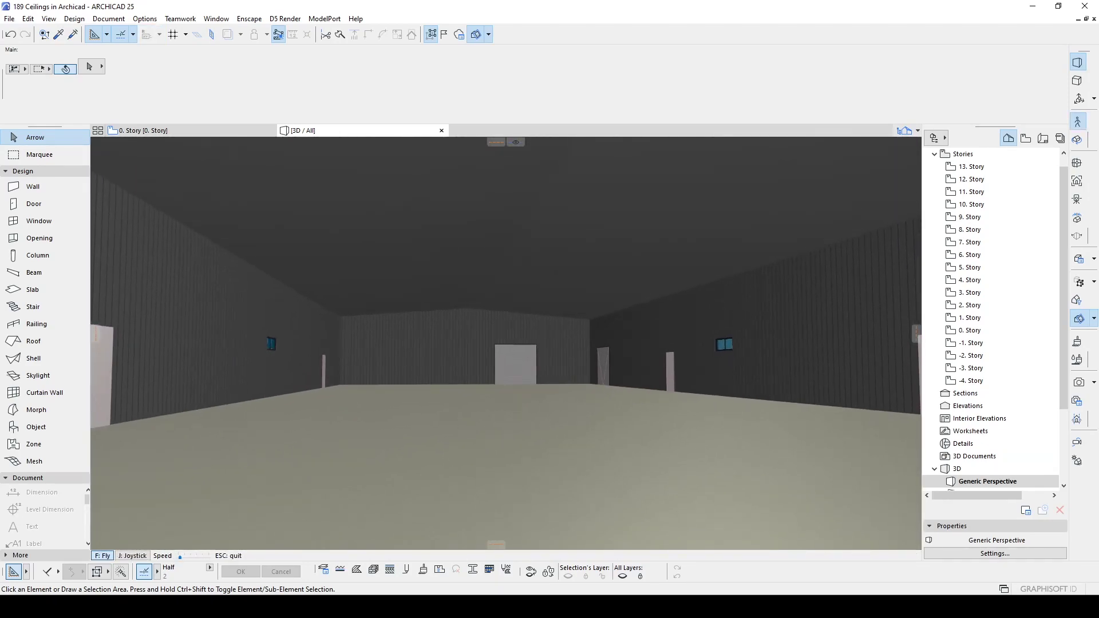
key("Down")
key("Down")
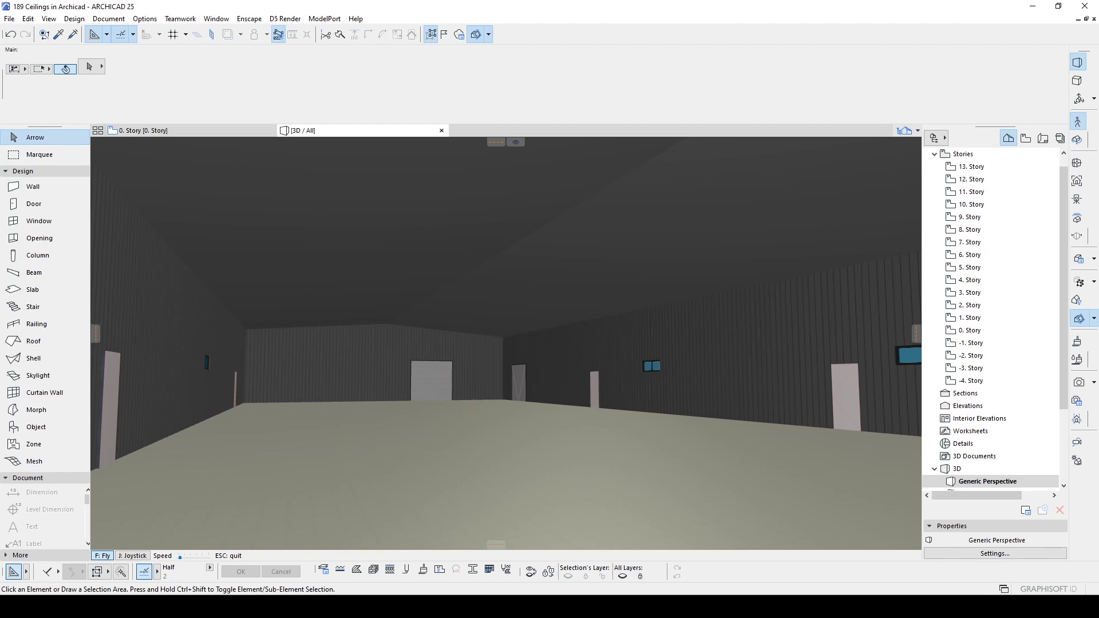
key("Escape")
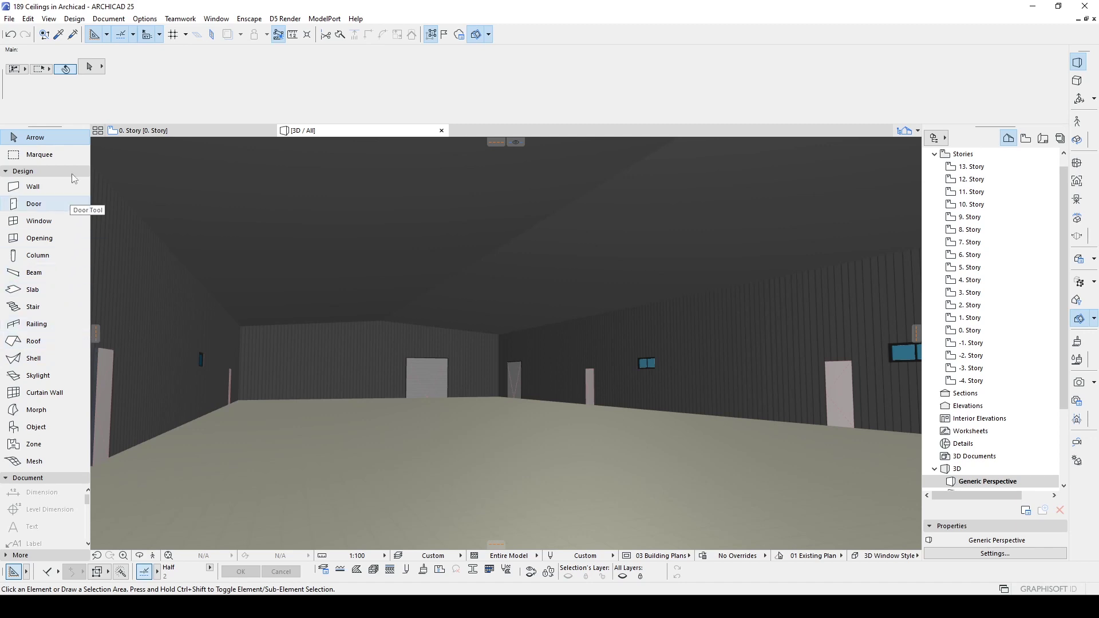
left_click(74, 19)
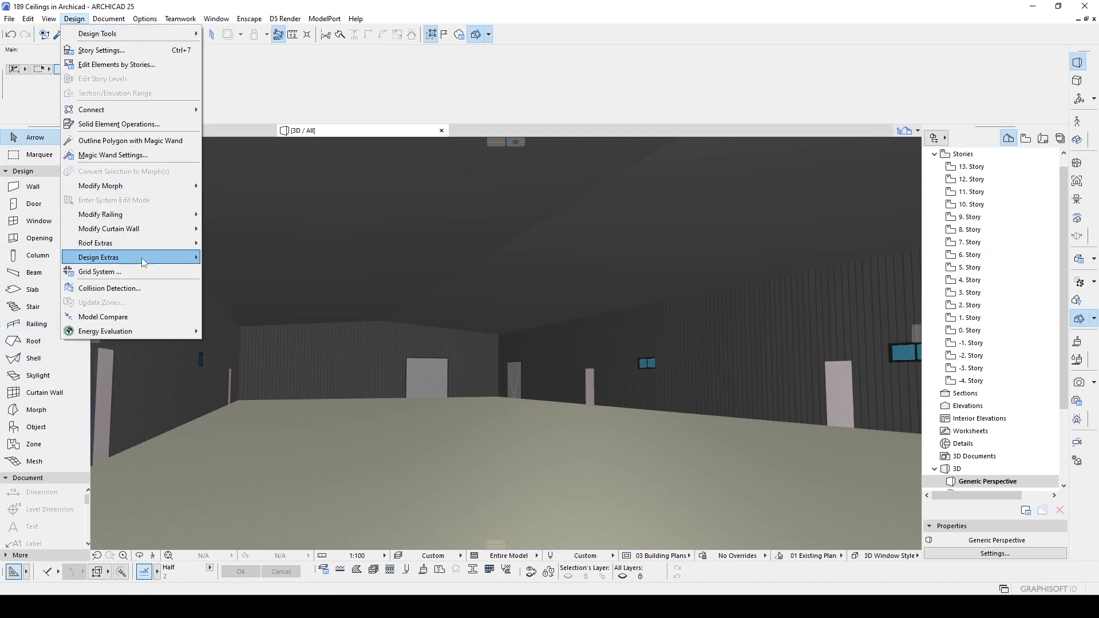
mouse_move(142, 257)
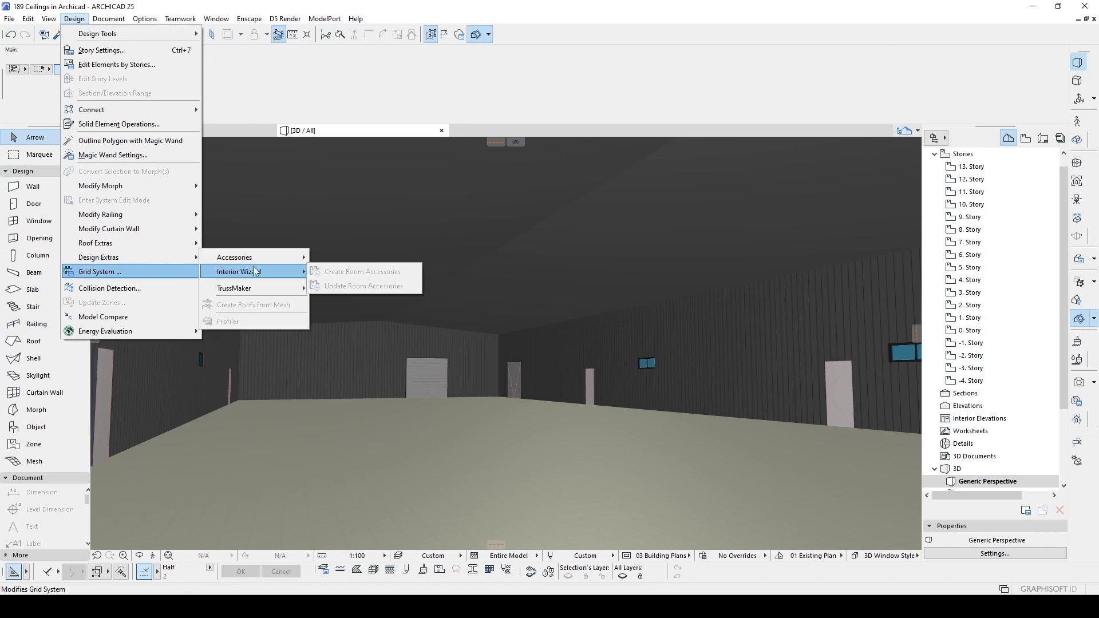
mouse_move(247, 271)
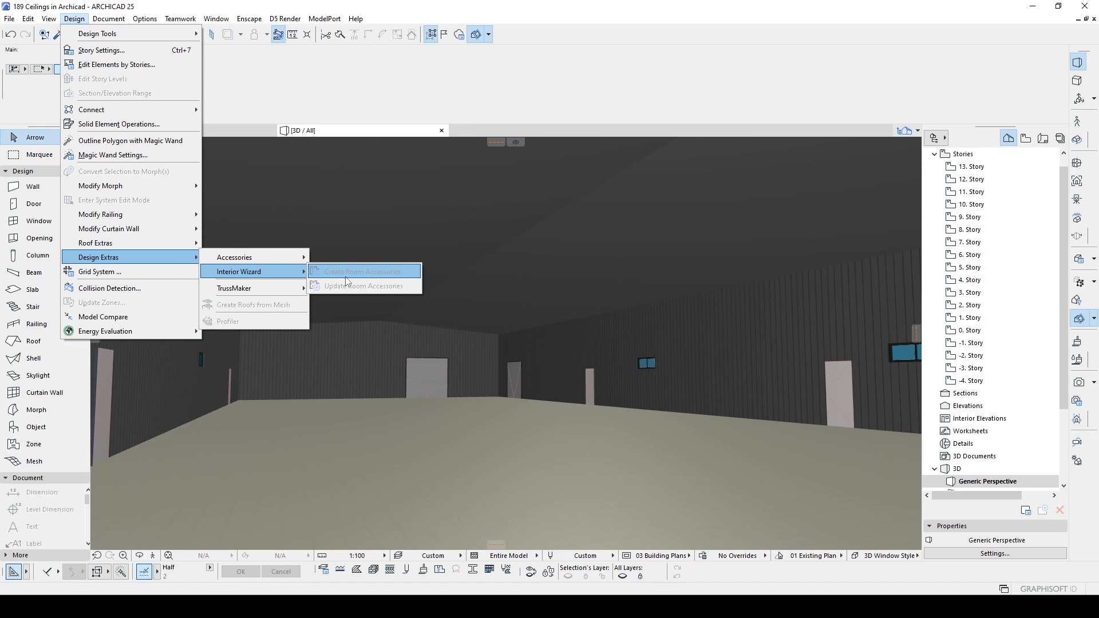
key("Escape")
key("Escape")
key("Escape")
key("Escape")
Switch to the 0. Story floor plan and set the Zone tool to the rotated rectangular construction method.
key("F2")
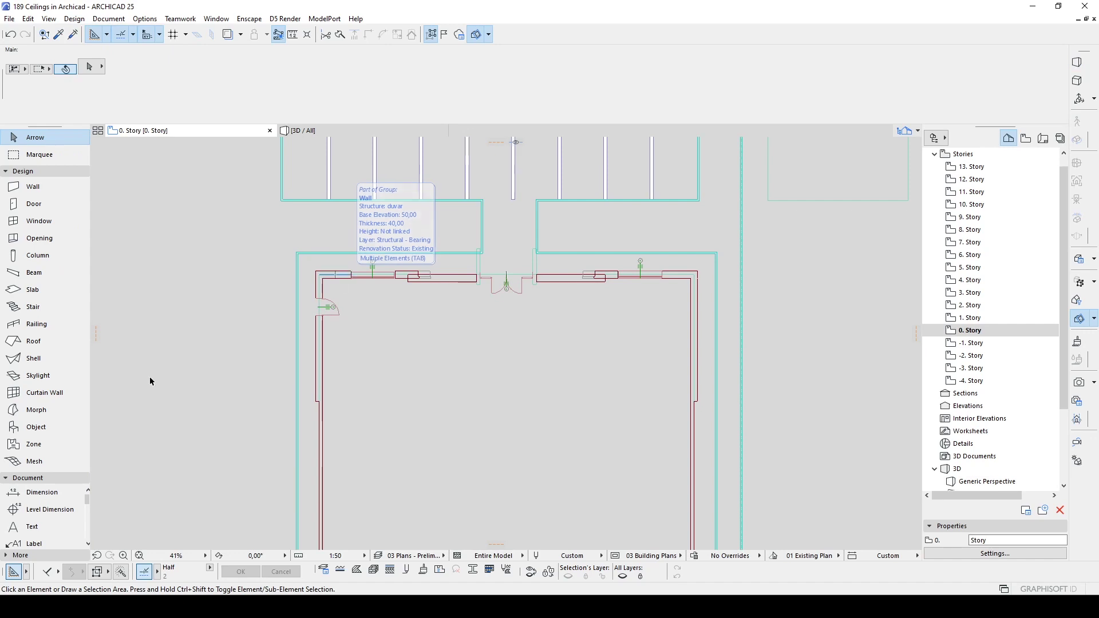
left_click(44, 449)
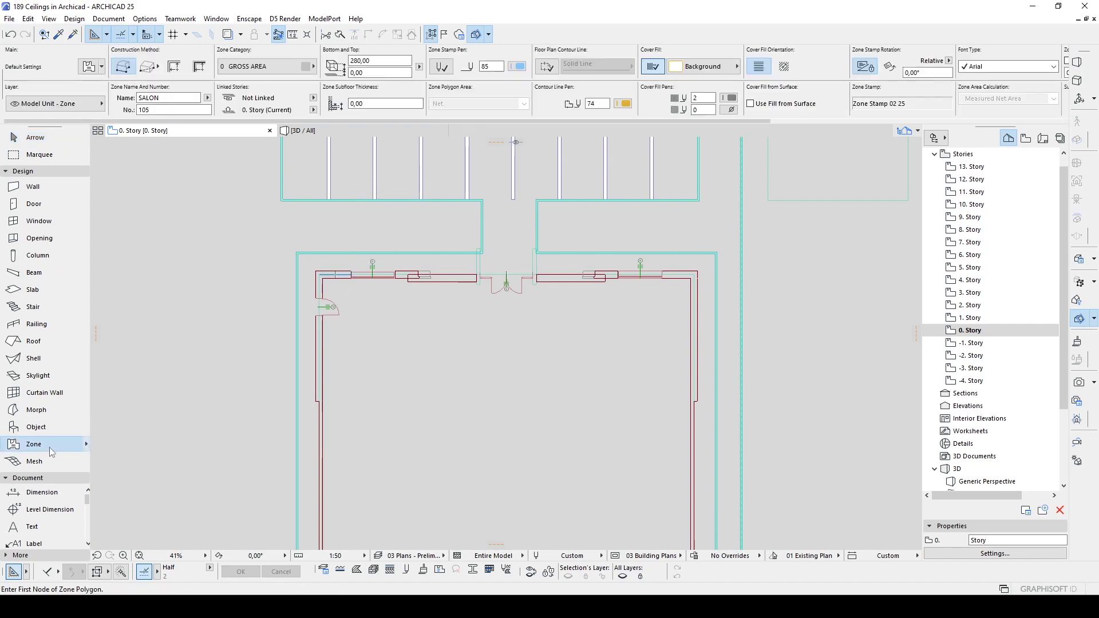
middle_click_drag(415, 481, 375, 271)
scroll(373, 288, "down", 3)
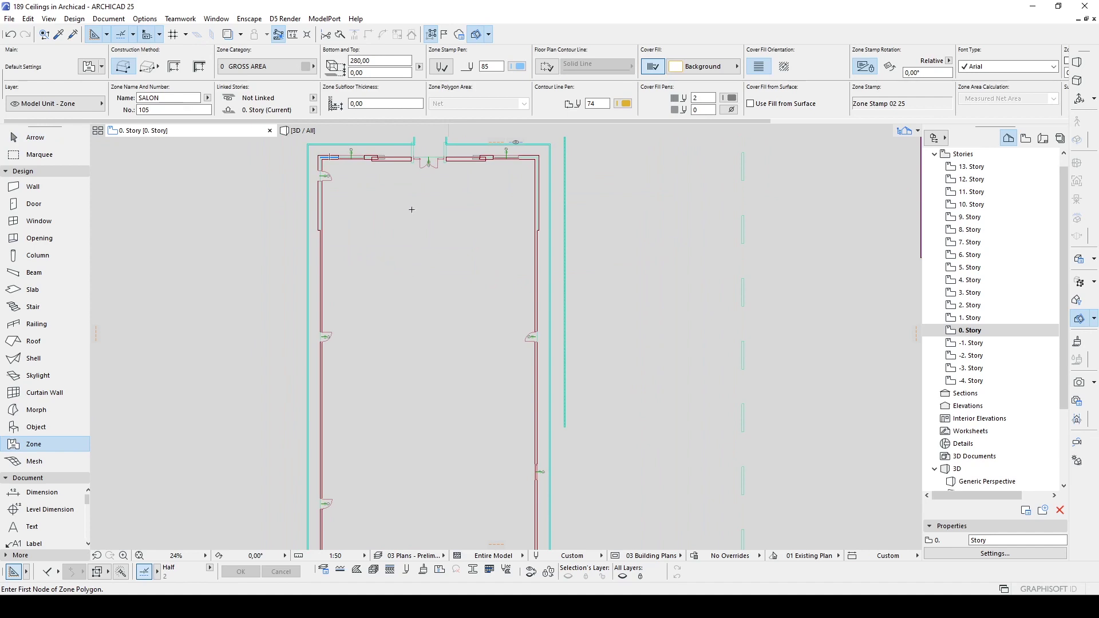
left_click(153, 69)
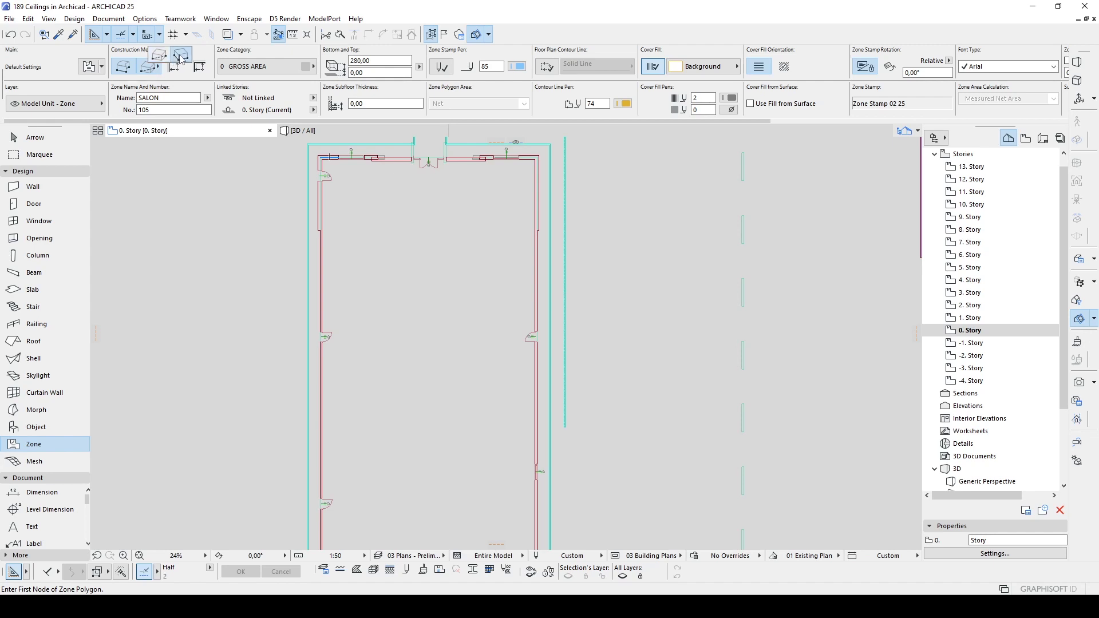
left_click(181, 57)
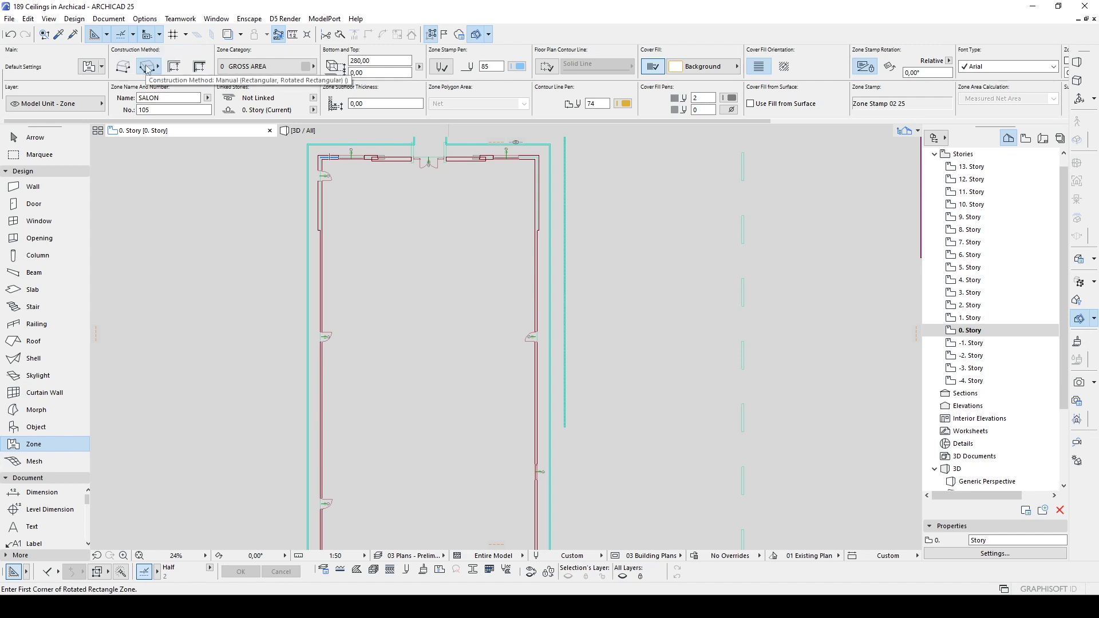
Draw a rectangular zone of about 250 m² from the inner corners of the entrance wall into the building, and place its stamp inside.
scroll(302, 356, "up", 5)
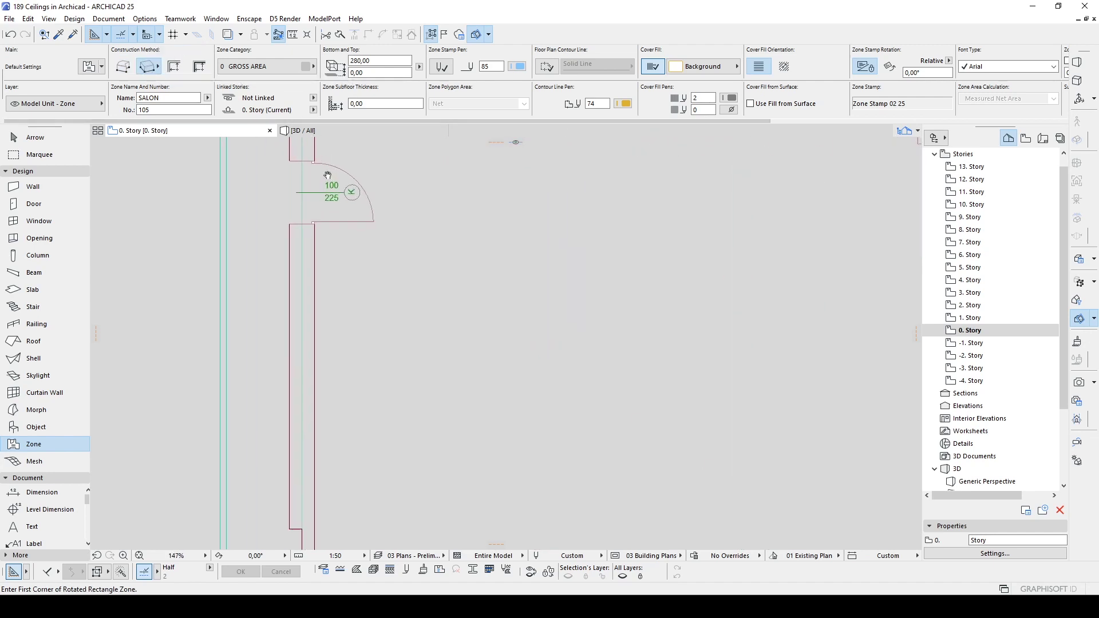
scroll(280, 275, "up", 2)
left_click(300, 257)
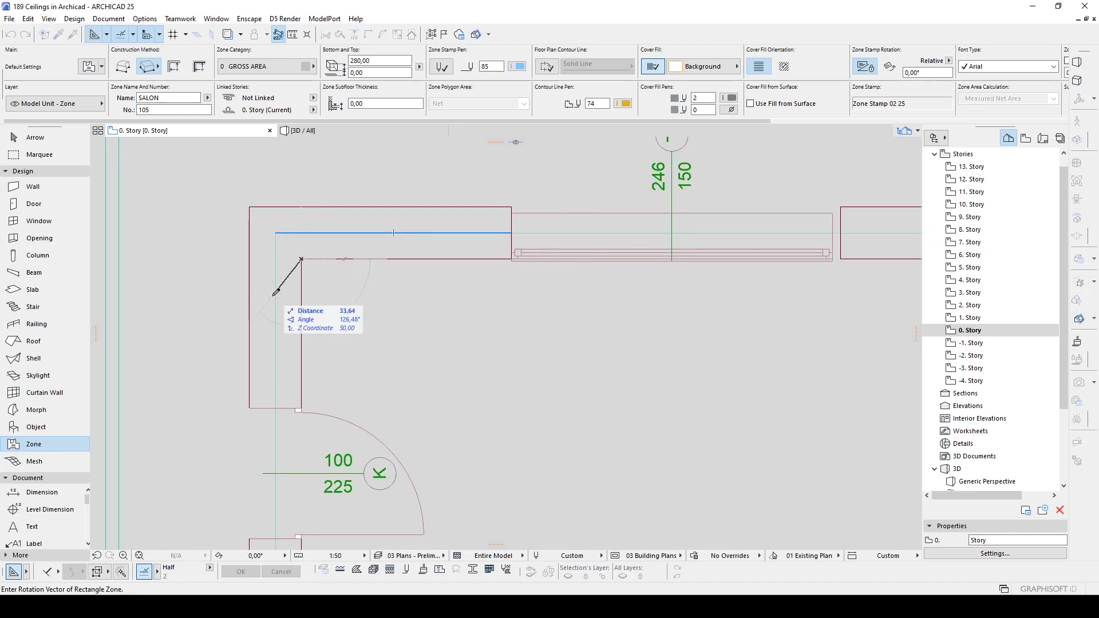
scroll(317, 297, "down", 3)
scroll(338, 316, "down", 3)
scroll(601, 307, "up", 2)
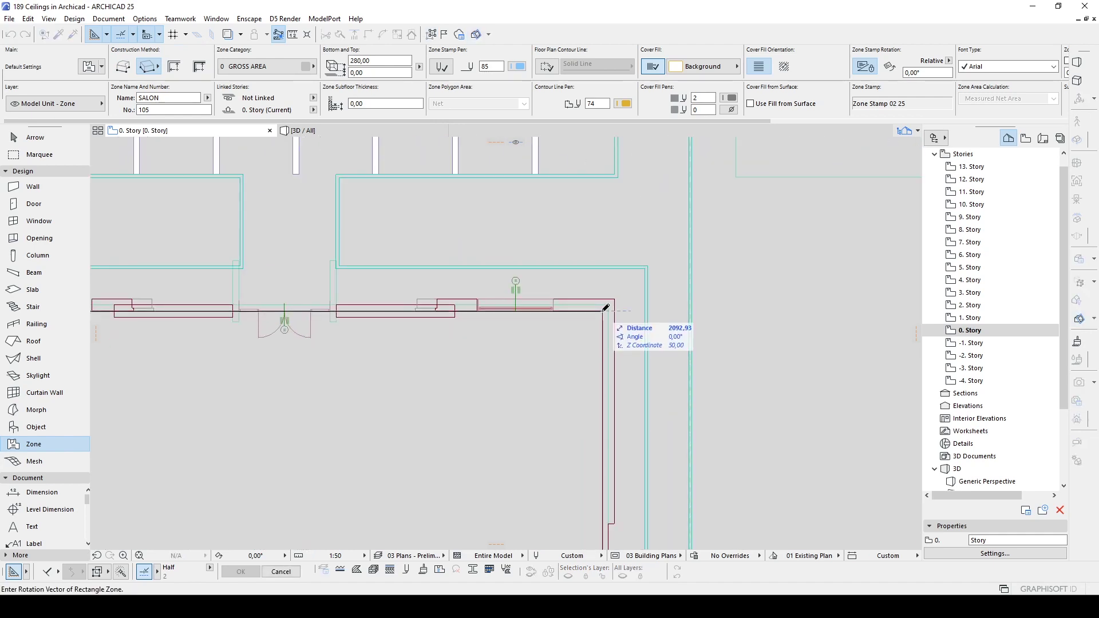
left_click(600, 308)
scroll(558, 385, "down", 2)
scroll(554, 389, "down", 1)
middle_click_drag(555, 389, 591, 229)
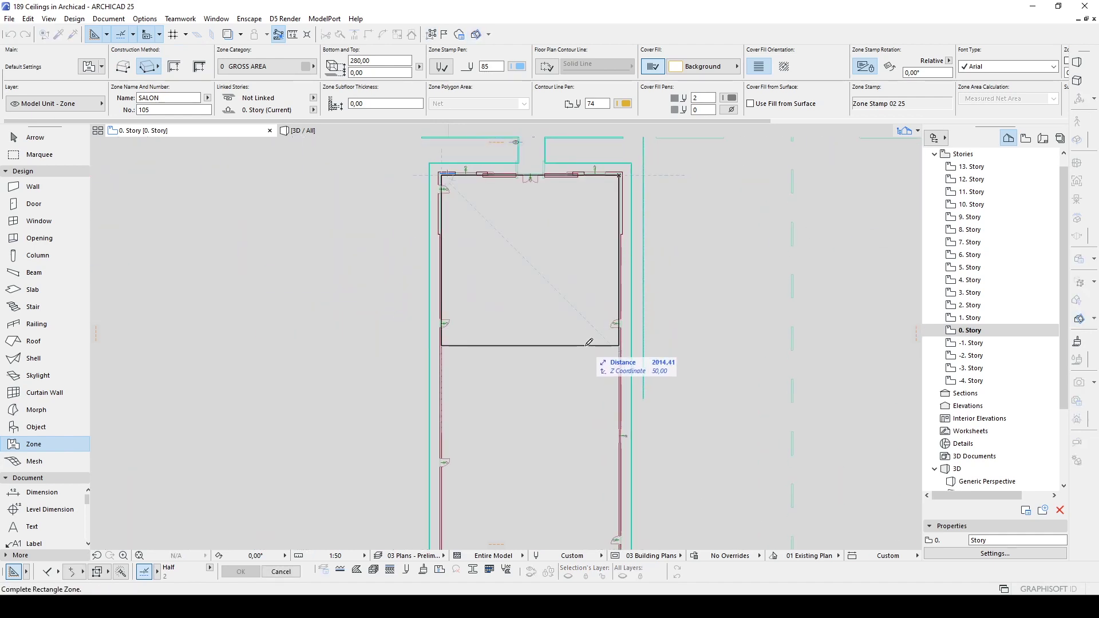
scroll(589, 342, "down", 2)
mouse_move(589, 342)
middle_mouse_down()
mouse_move(616, 230)
mouse_move(603, 339)
middle_mouse_up()
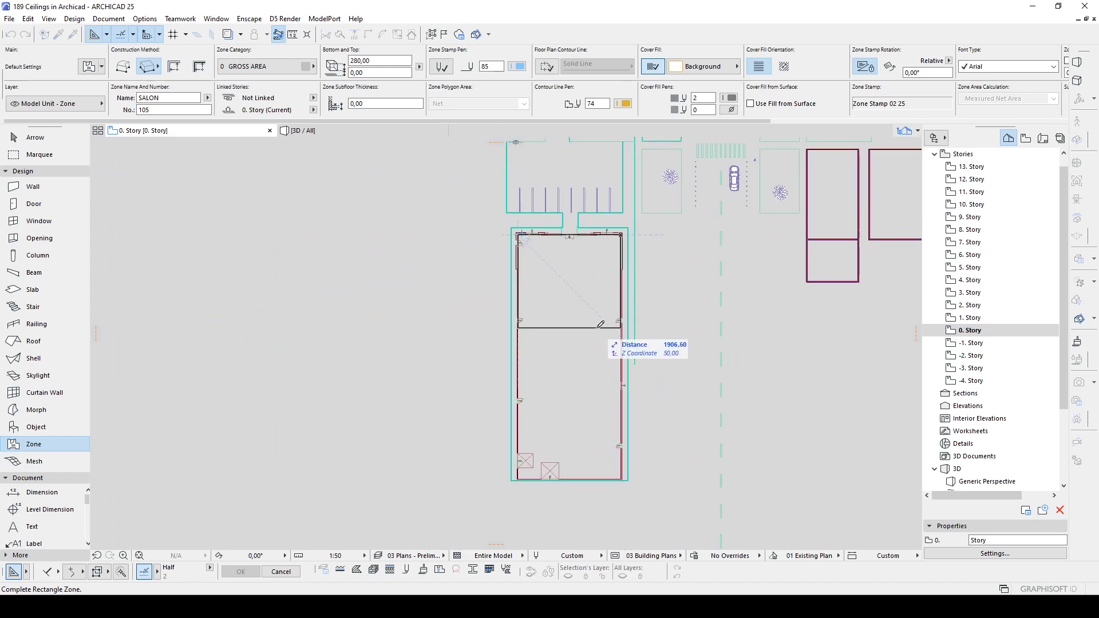
scroll(584, 280, "up", 4)
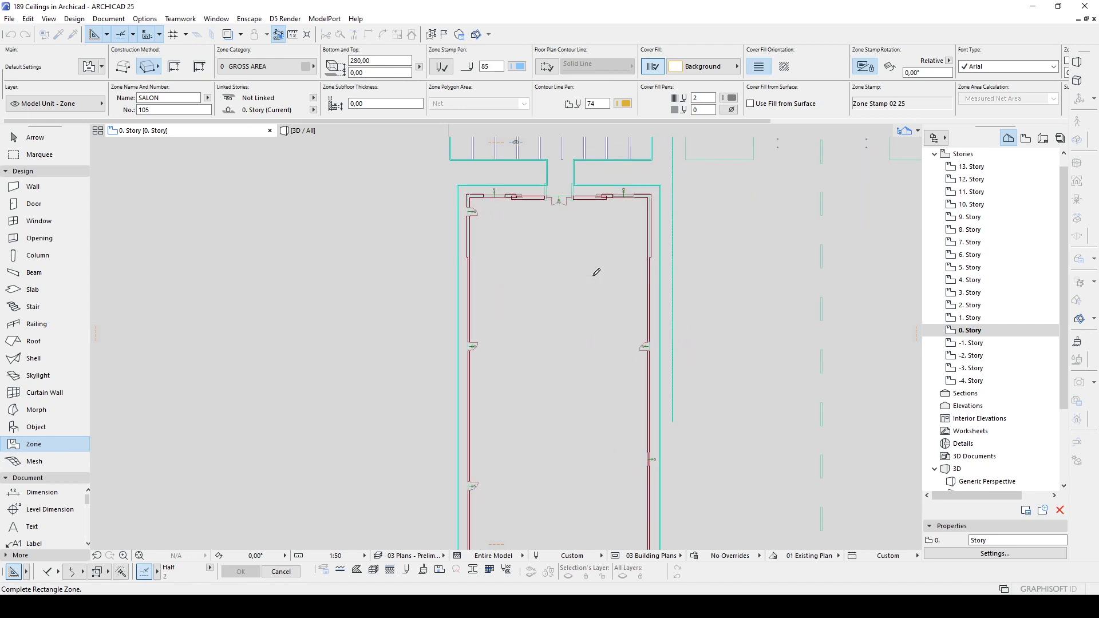
left_click(601, 309)
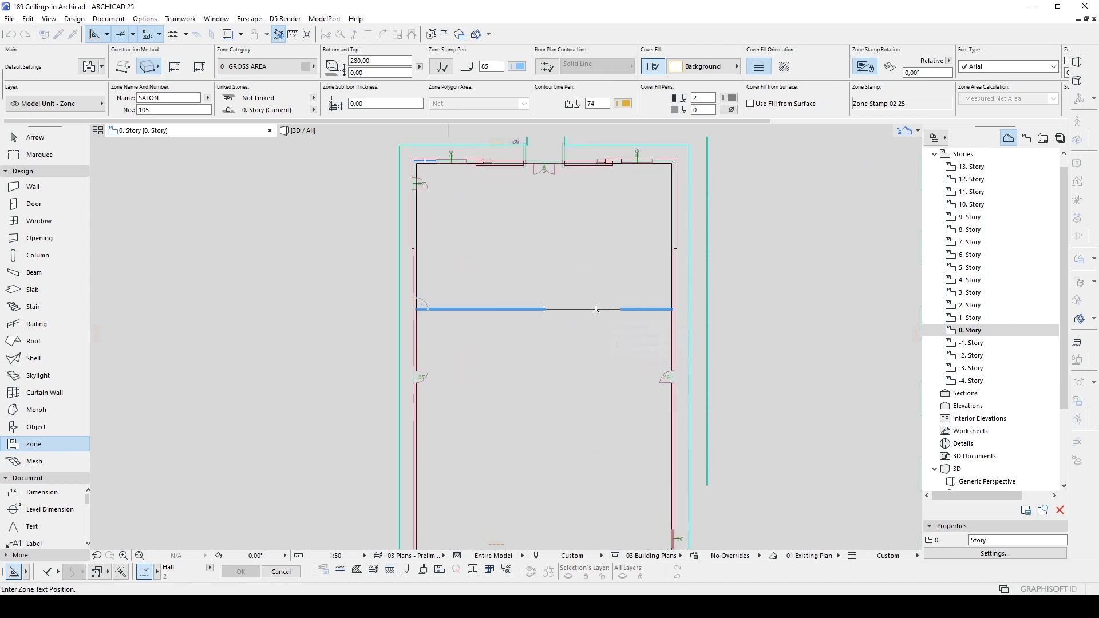
left_click(510, 246)
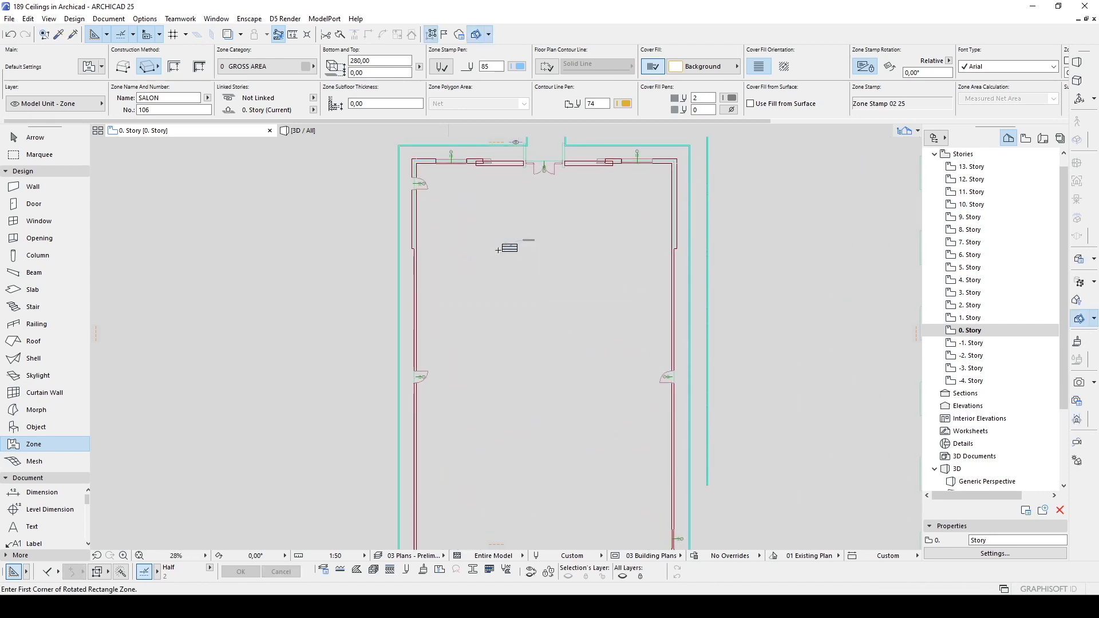
key("Escape")
Delete the text label with the leader arrow attached to the SALON zone stamp.
scroll(506, 250, "up", 5)
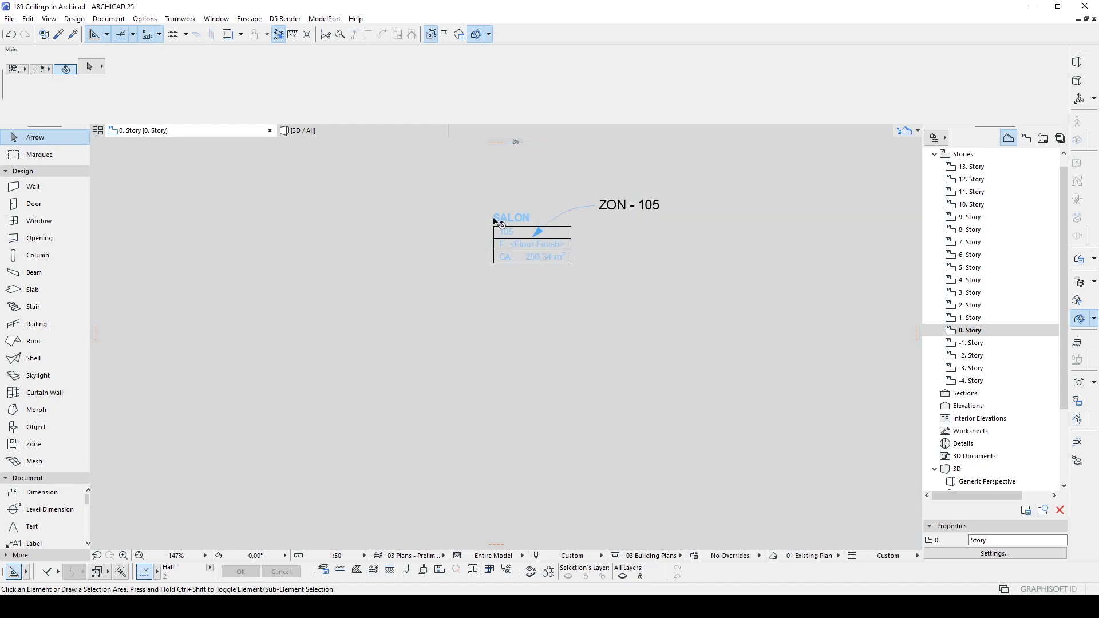
left_click(662, 209)
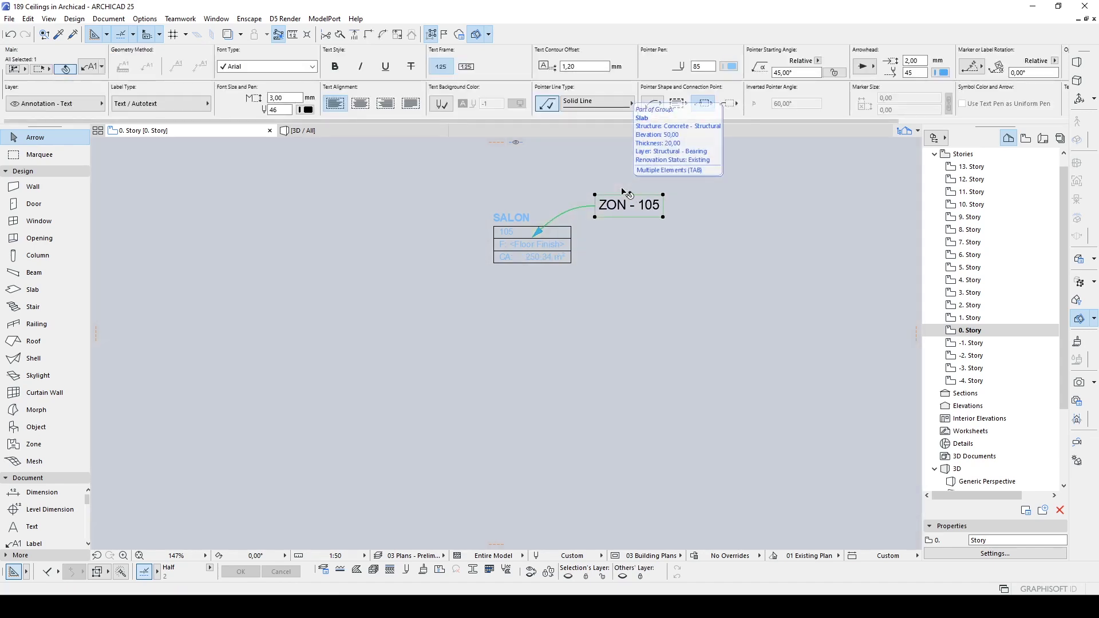
key("Delete")
Start creating room accessories for the SALON zone and check which ceiling accessory objects the loaded libraries offer.
scroll(635, 205, "down", 4)
middle_click_drag(635, 205, 530, 334)
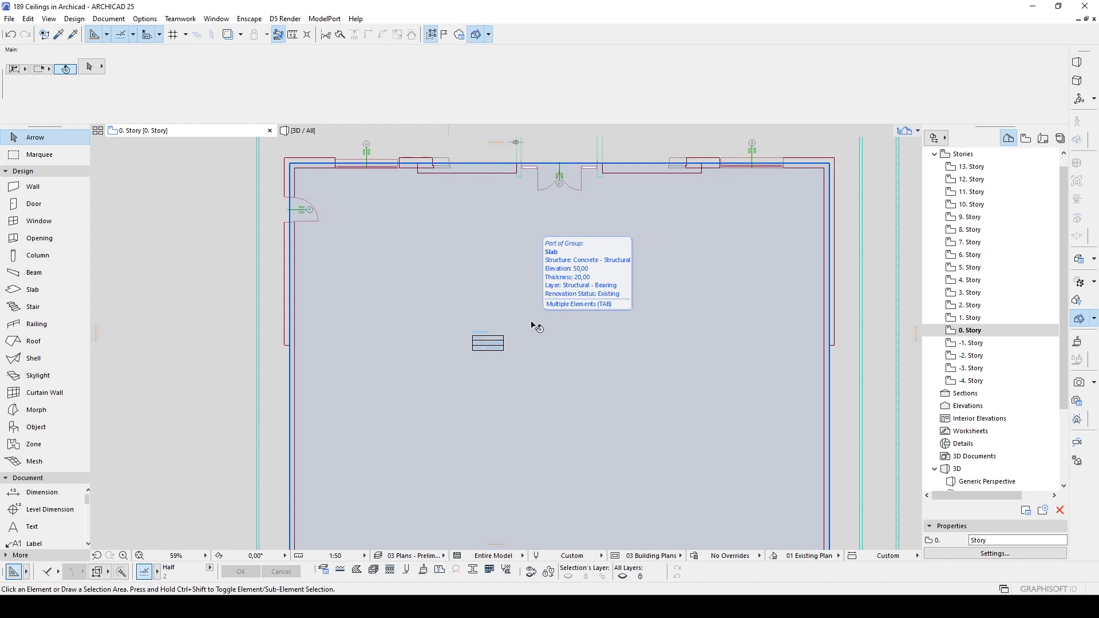
key("Tab")
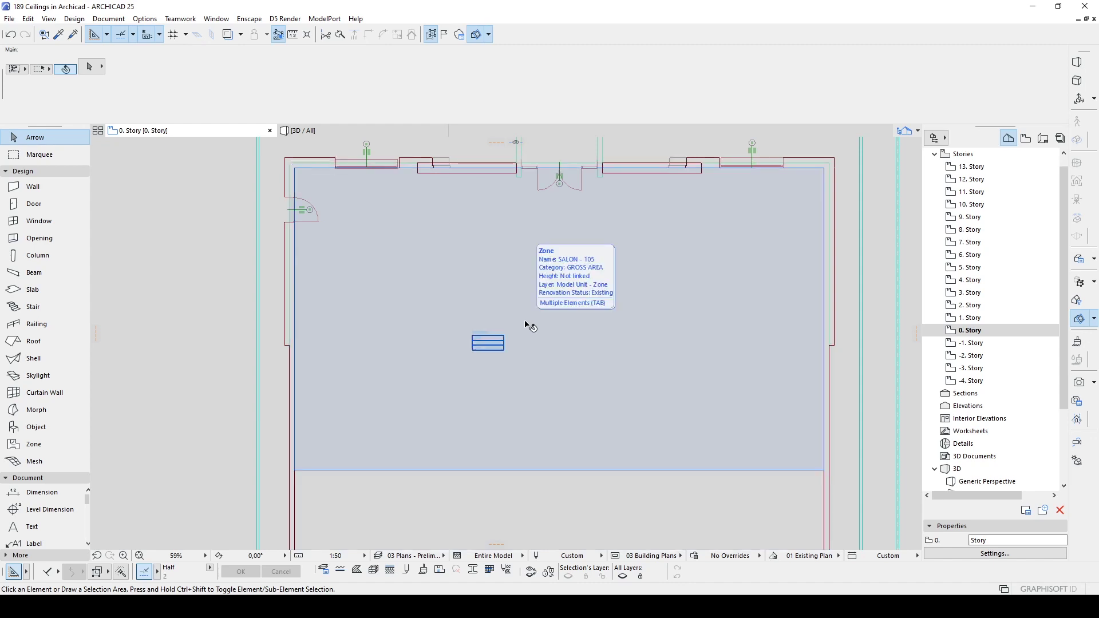
left_click(530, 326)
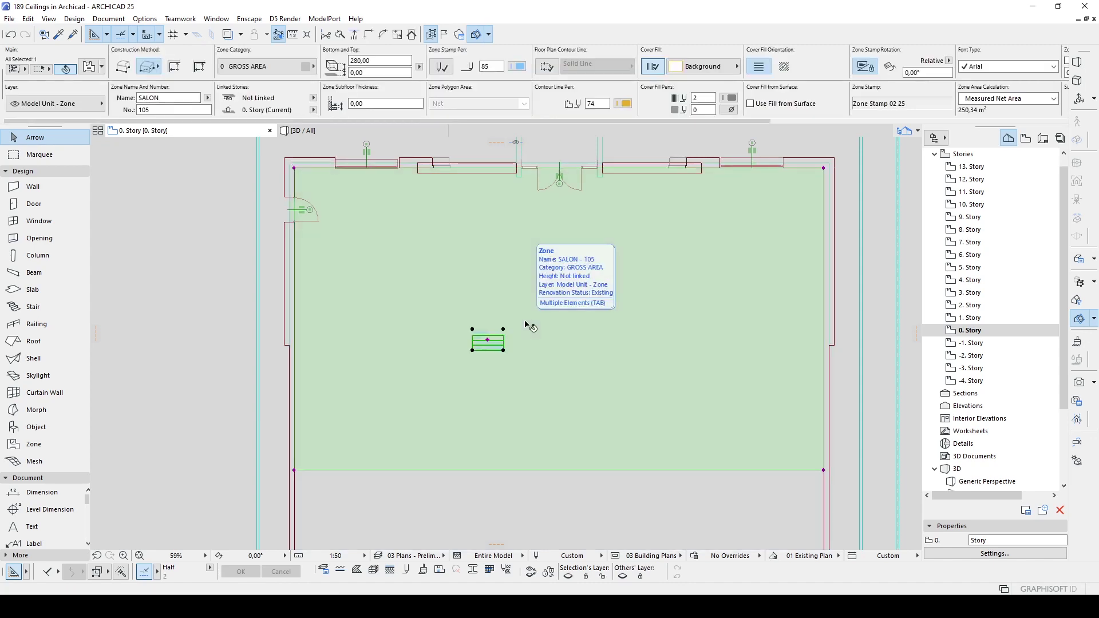
left_click(74, 19)
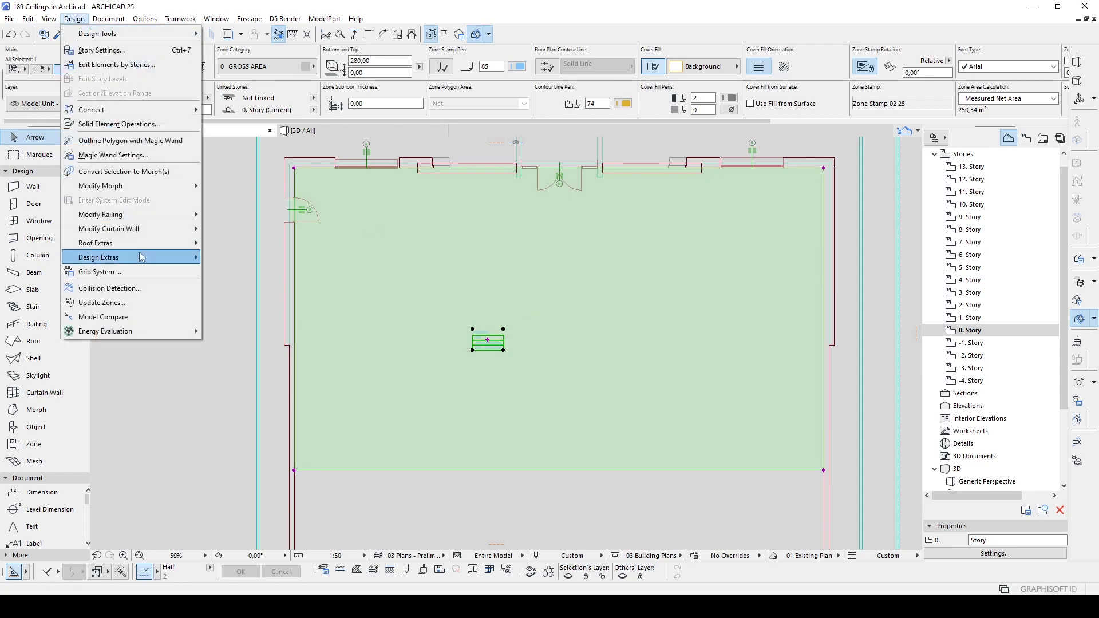
mouse_move(117, 258)
mouse_move(252, 273)
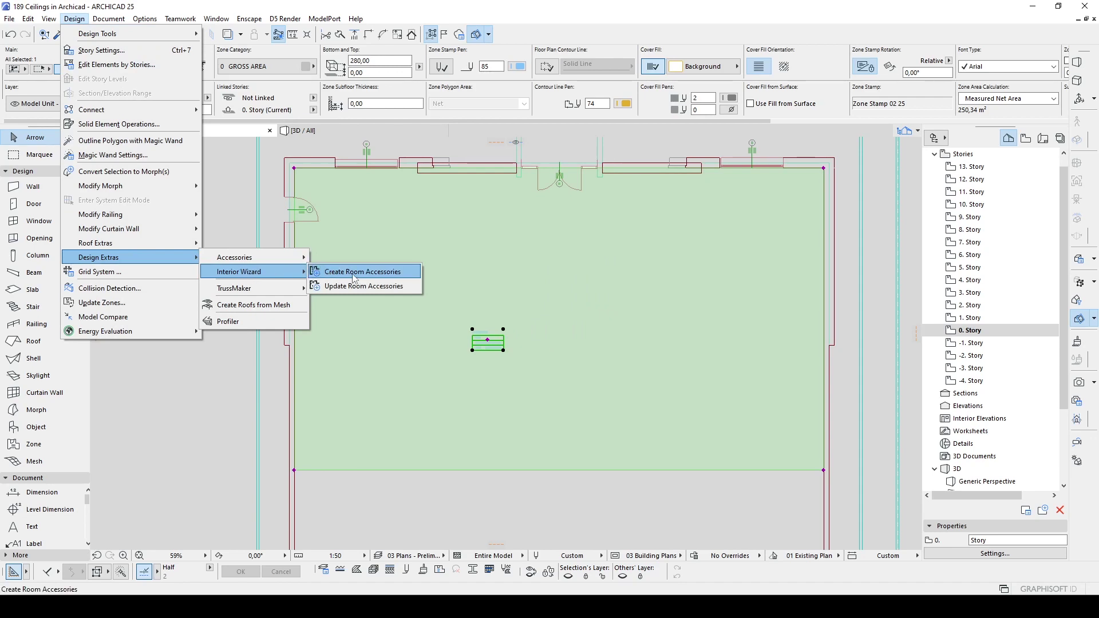
left_click(353, 274)
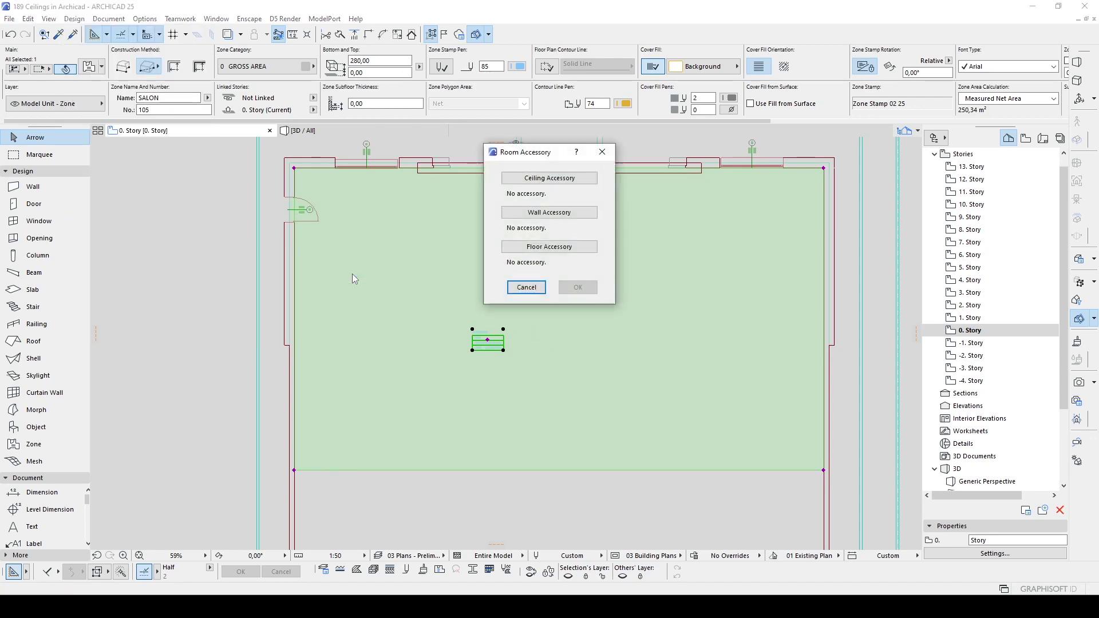
left_click(533, 182)
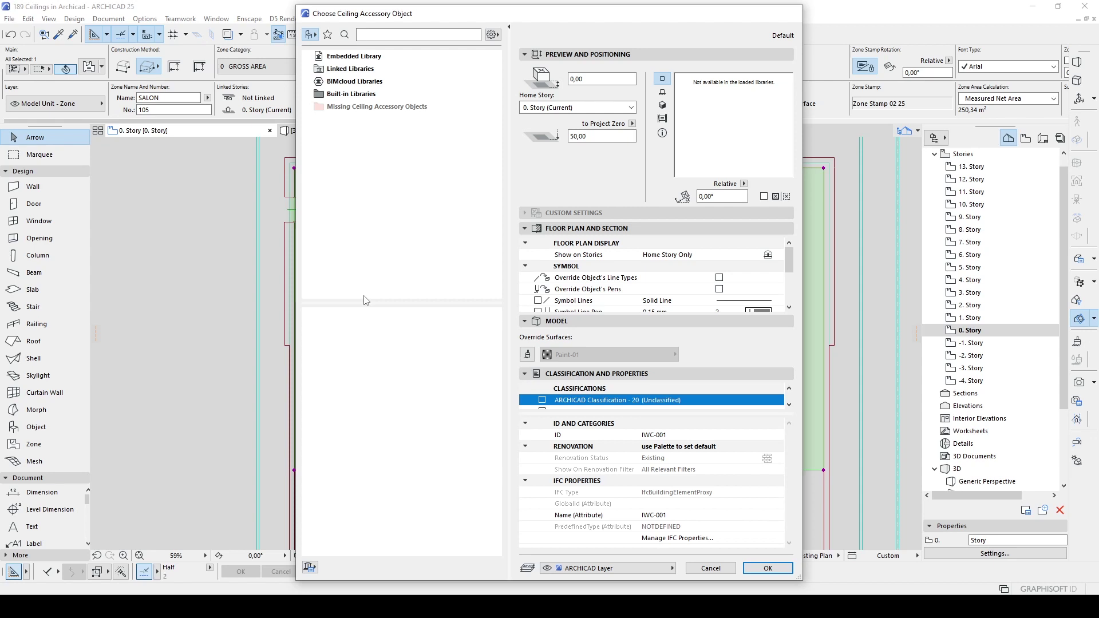
key("Escape")
key("Escape")
Add Accessories Library 25.lcf from the ARCHICAD 25 program folder to the project's libraries and reload them.
left_click(10, 19)
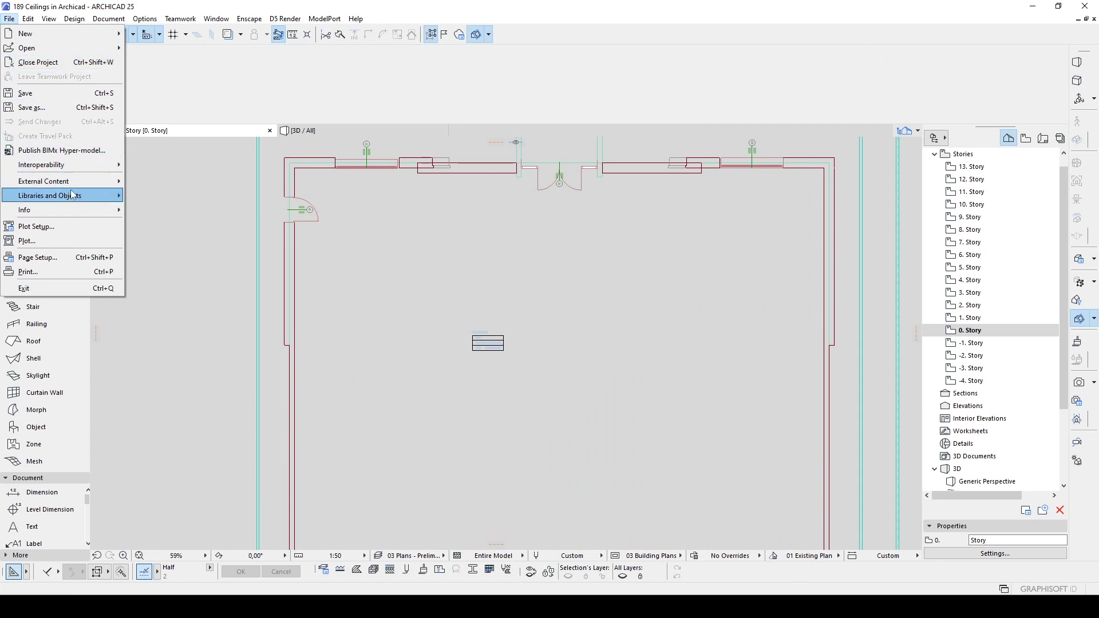
mouse_move(67, 196)
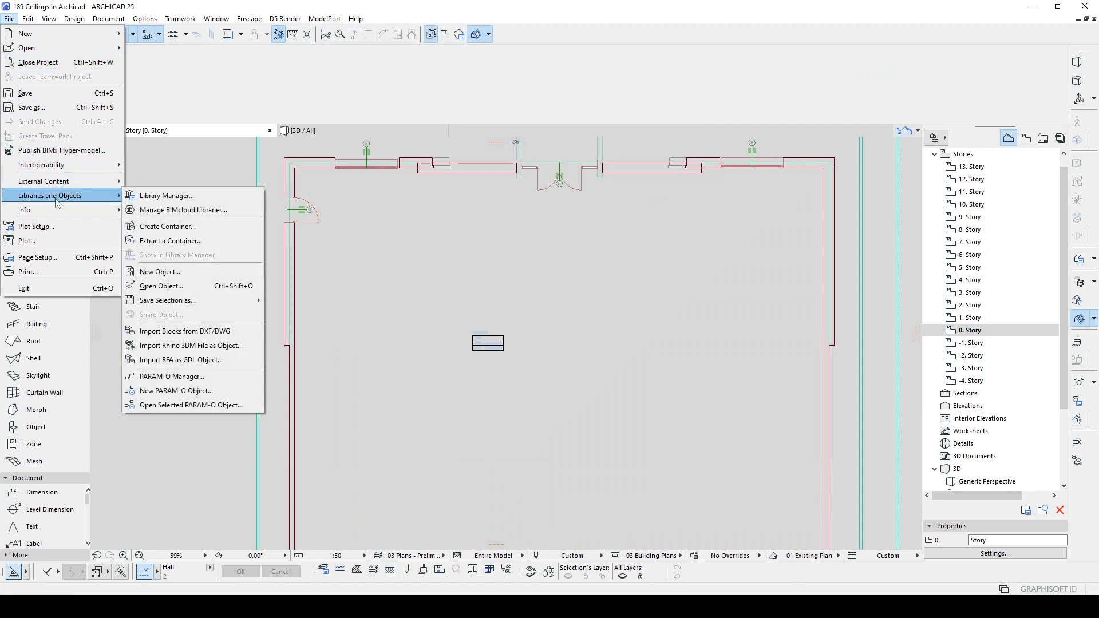
left_click(156, 198)
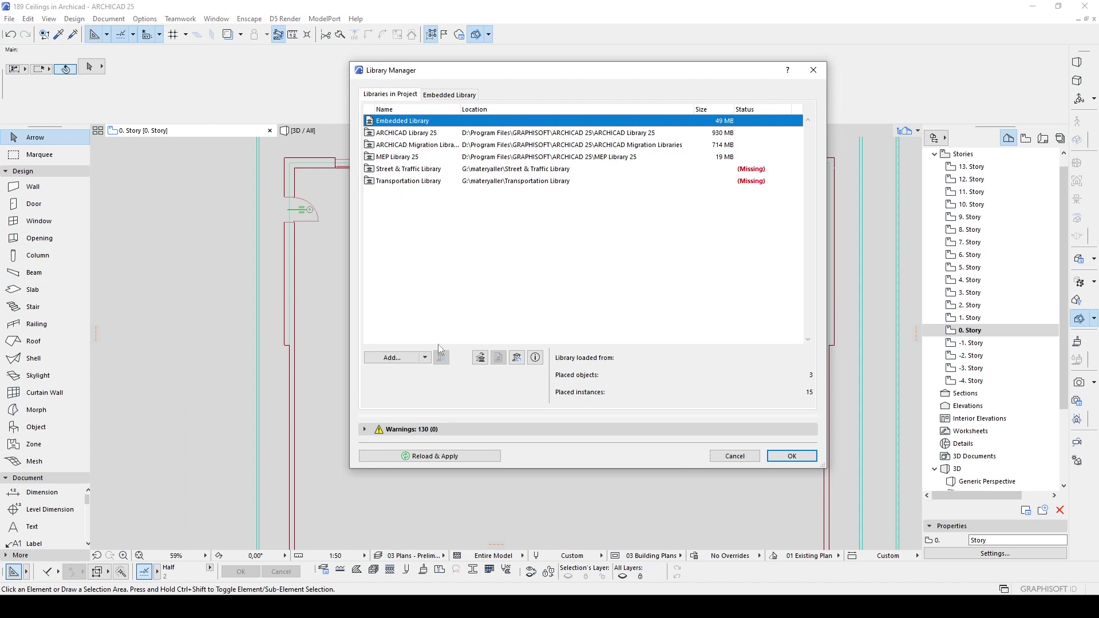
left_click(399, 364)
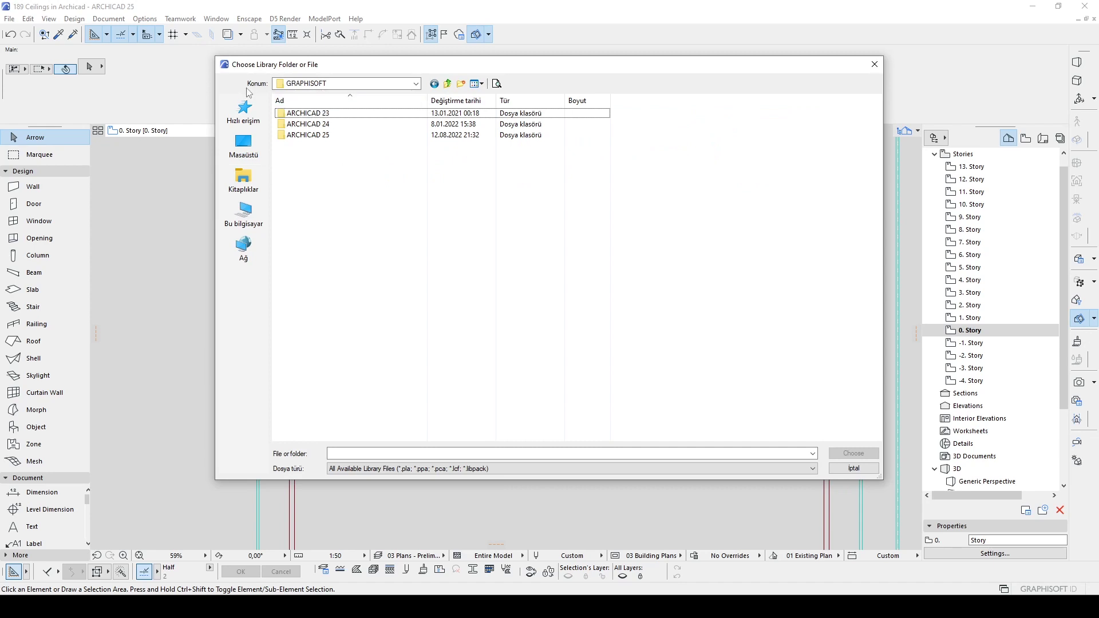
double_click(299, 138)
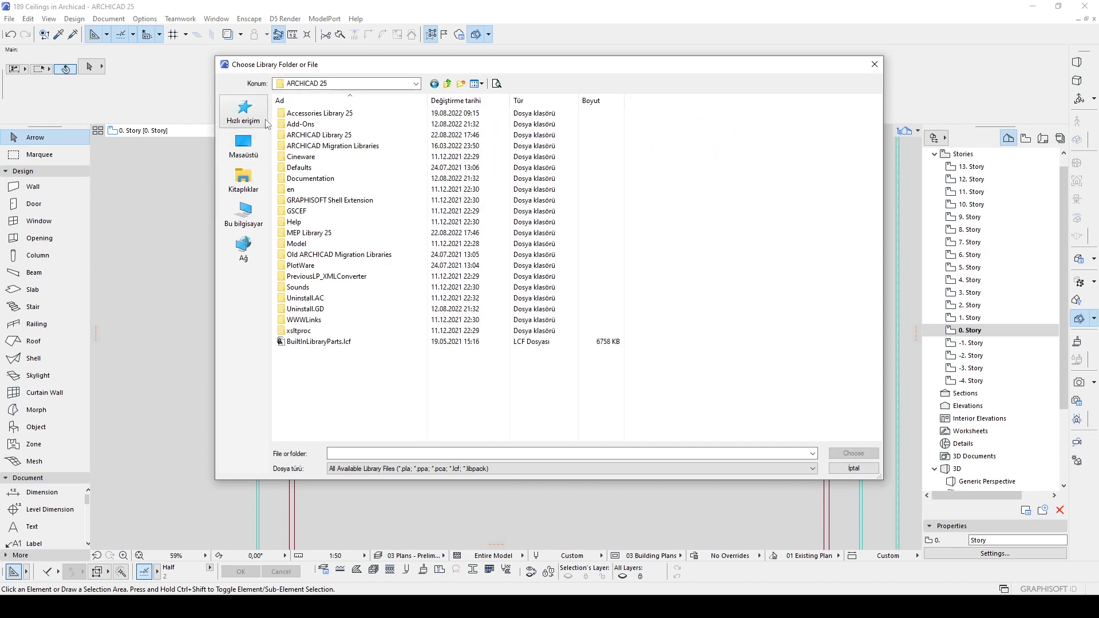
double_click(314, 116)
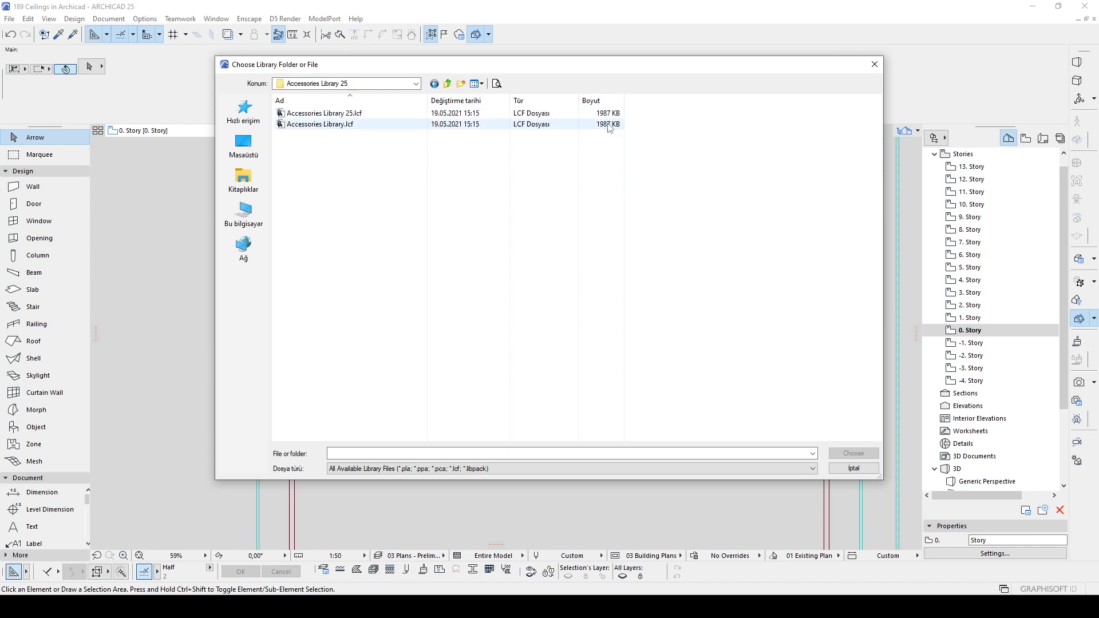
left_click(323, 114)
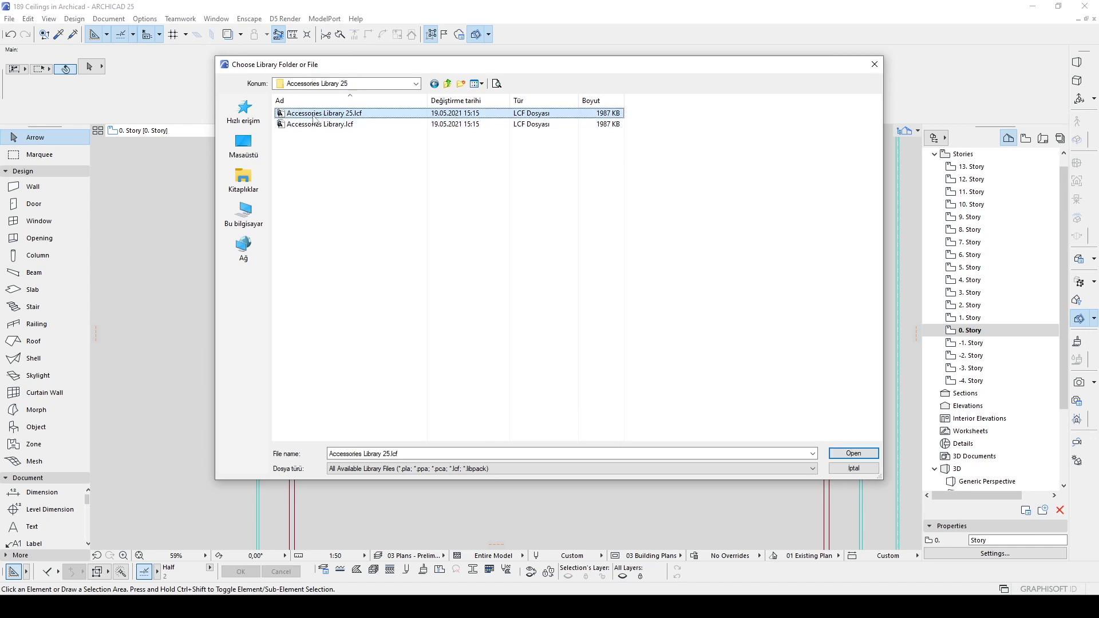
left_click(853, 453)
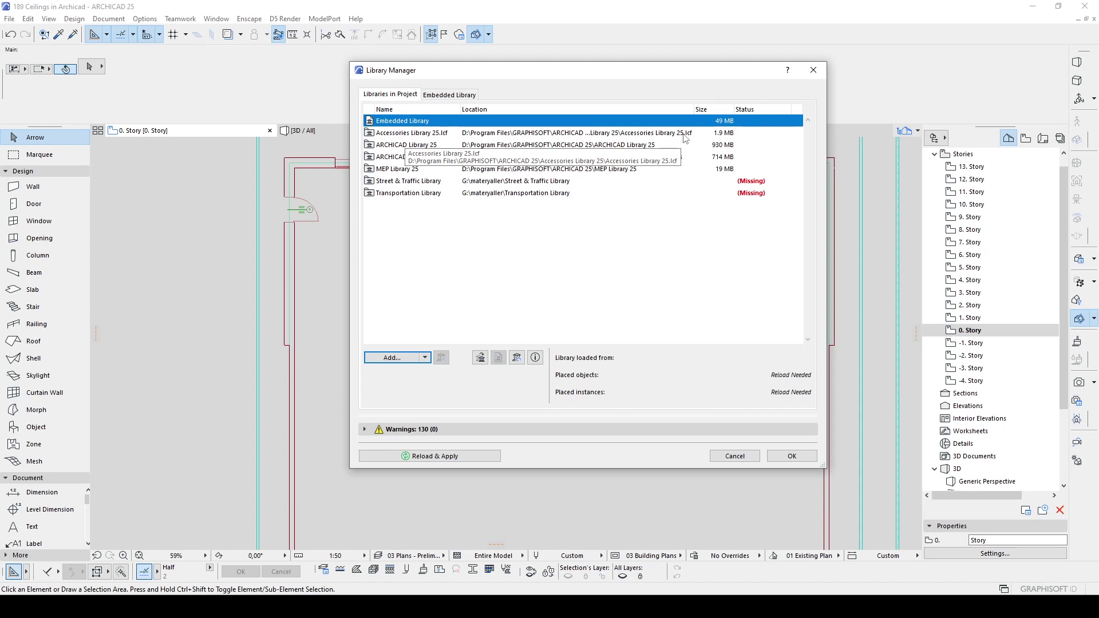
left_click(464, 135)
left_click(596, 246)
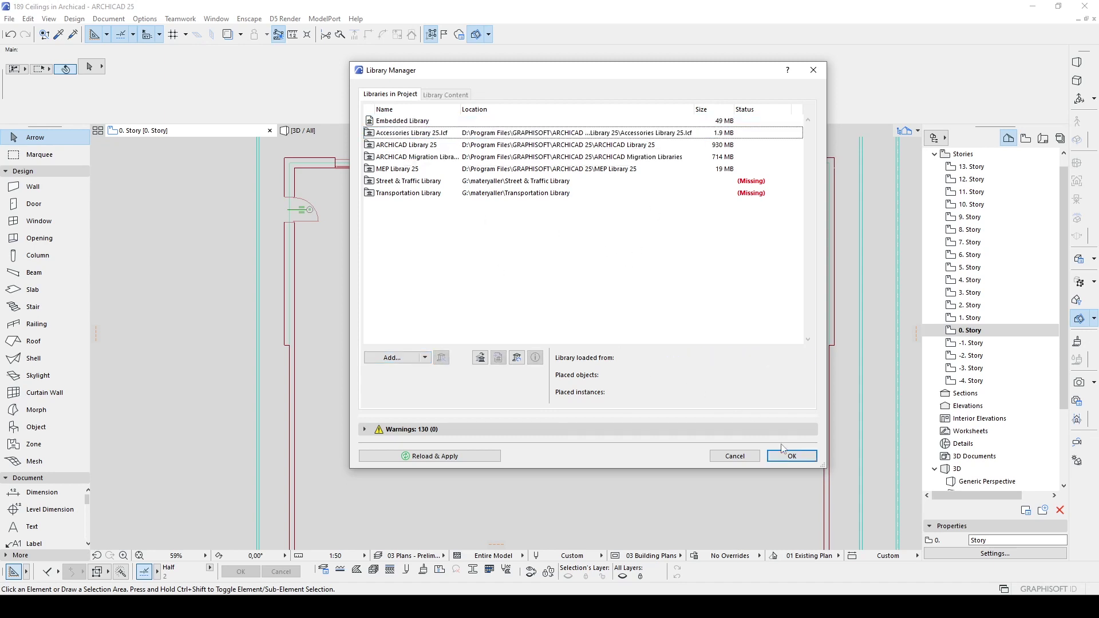
left_click(790, 461)
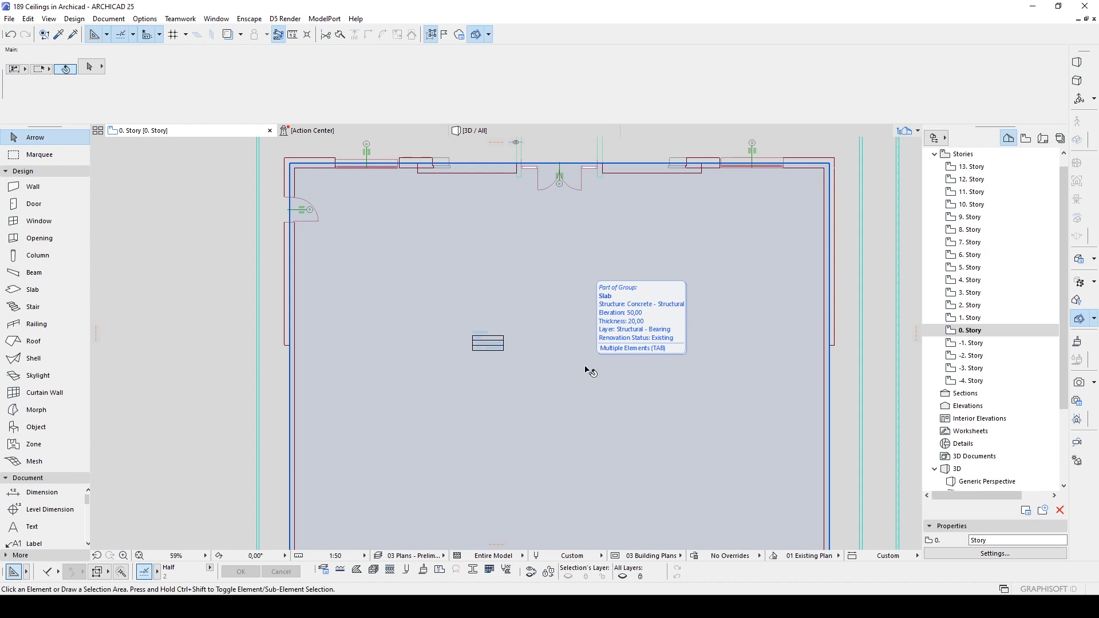
Select the SALON zone, start its Interior Wizard room accessories, and show the custom settings of the Plain Ceiling 25 ceiling accessory.
left_click(584, 378)
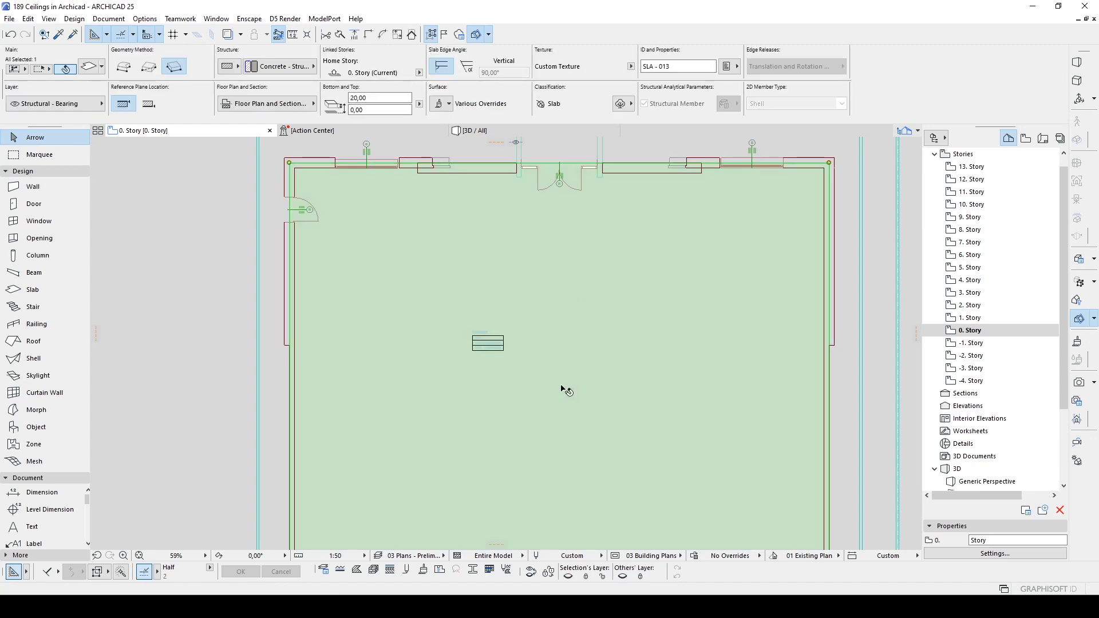
key("Escape")
key("Tab")
left_click(567, 391)
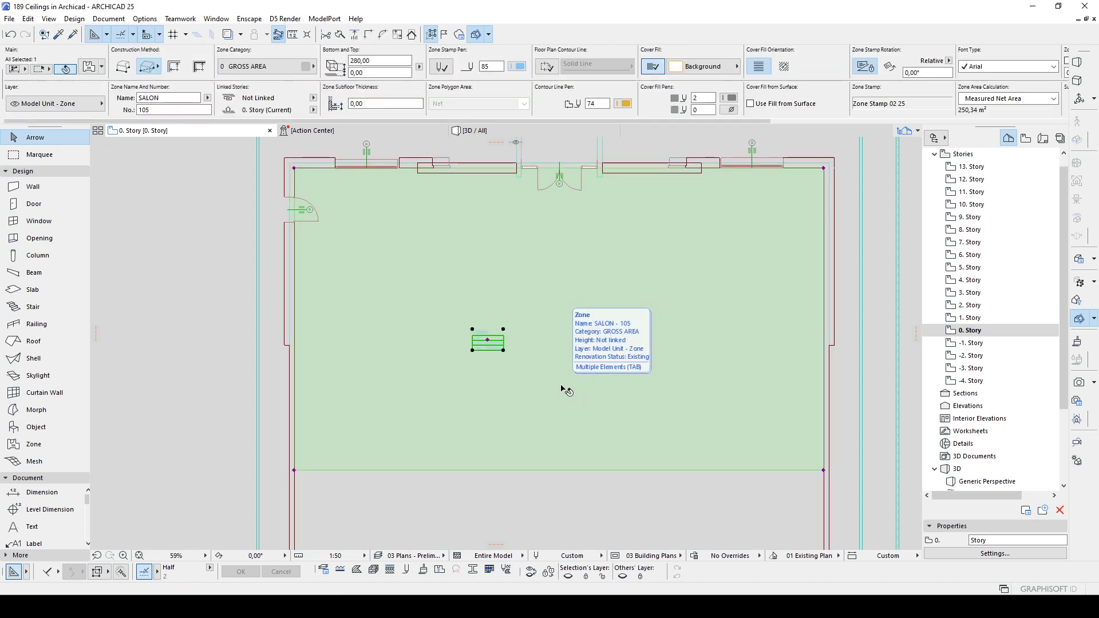
left_click(75, 19)
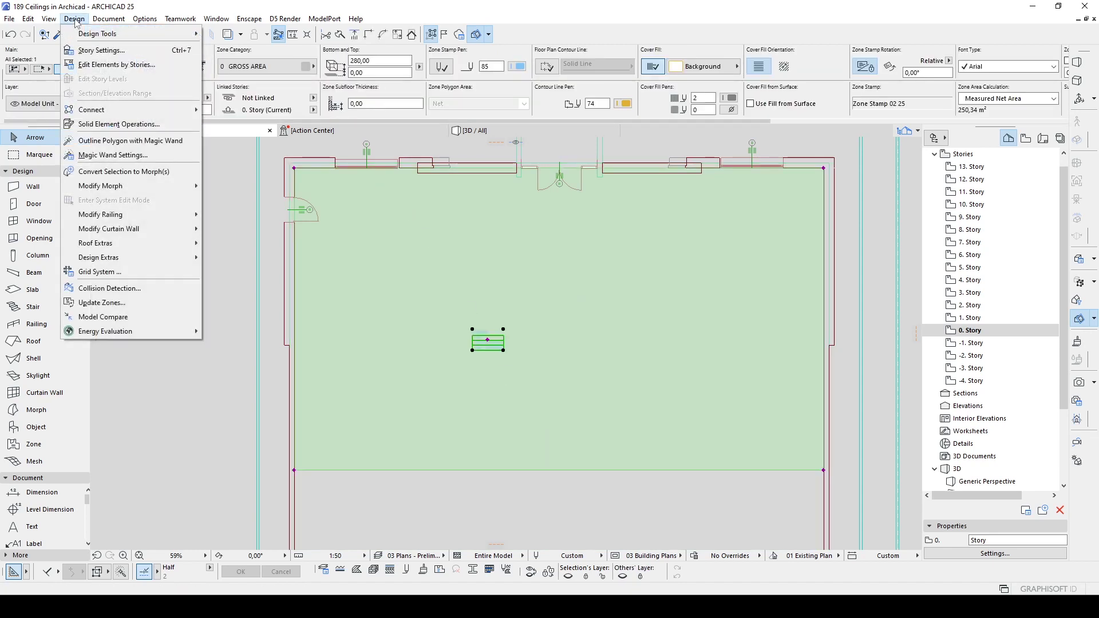
mouse_move(161, 258)
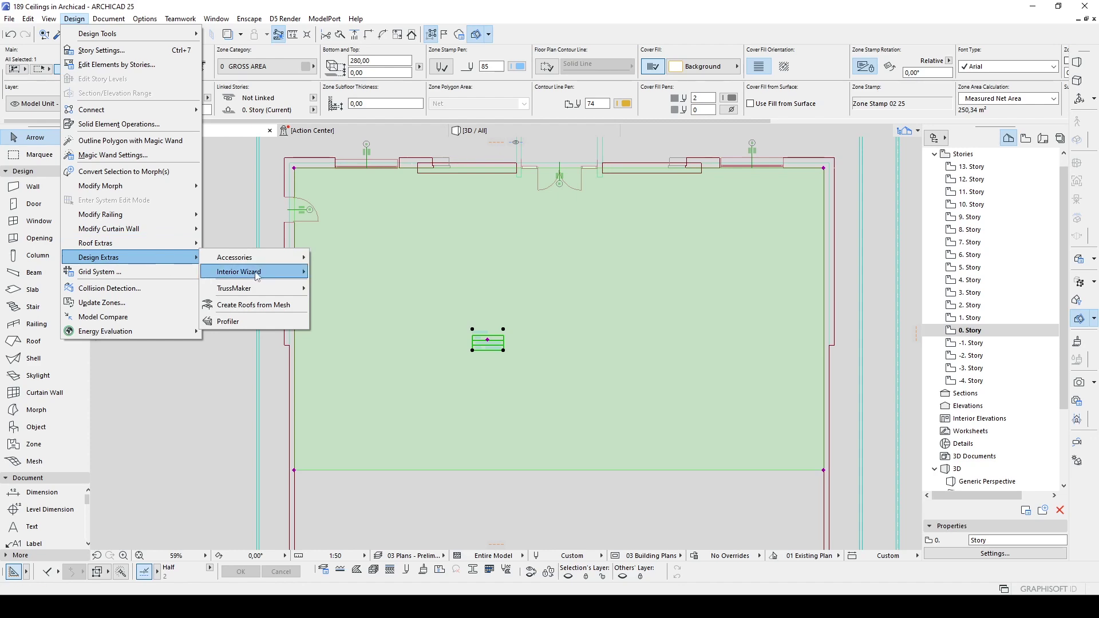
mouse_move(257, 277)
left_click(359, 272)
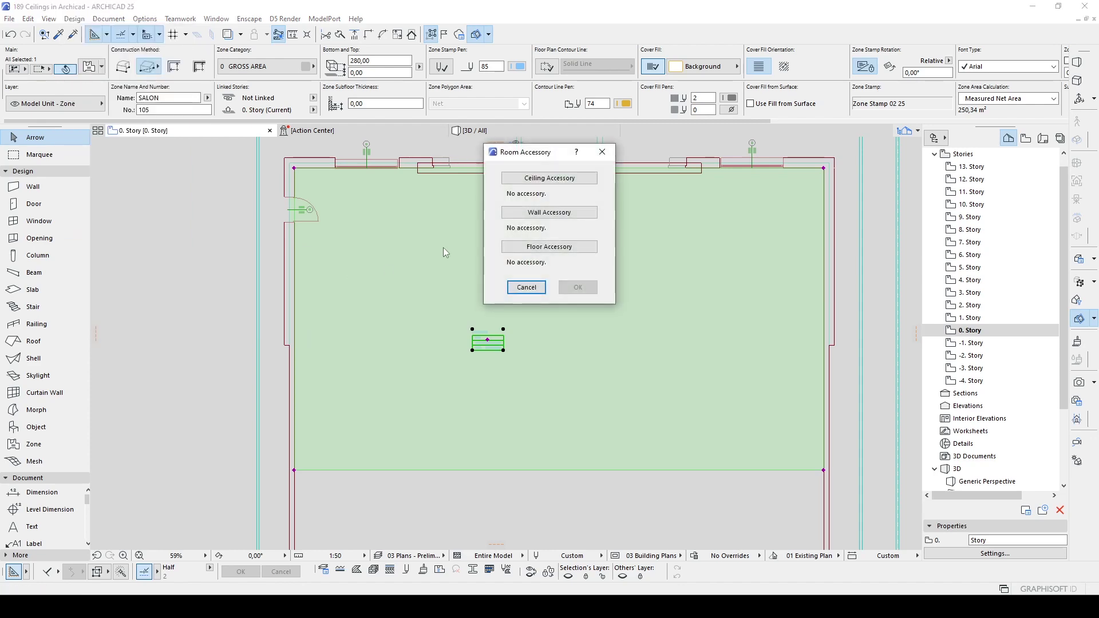
left_click(524, 179)
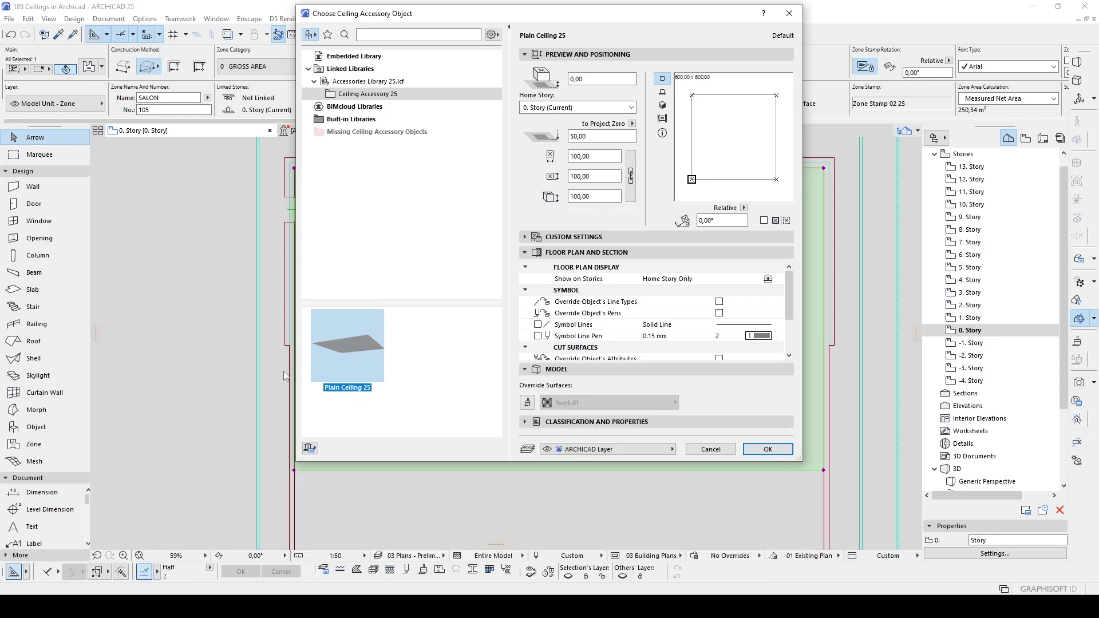
left_click(541, 237)
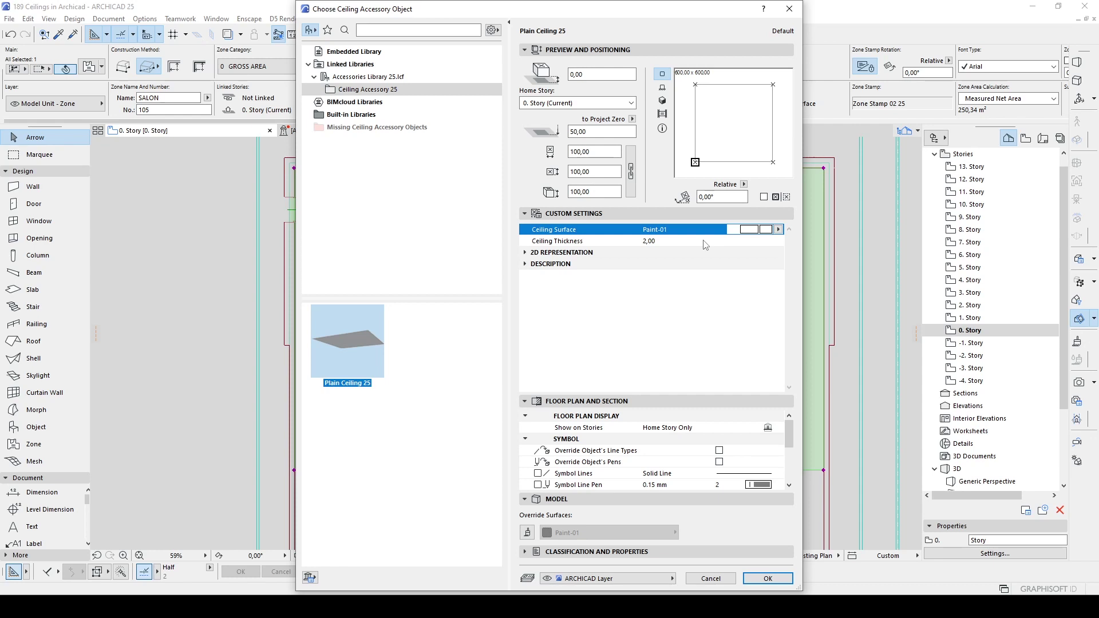
Search the ceiling accessory objects for "ceiling" and download and embed Ceiling Editor INT_v2.01.
left_click(370, 31)
type("ceiling")
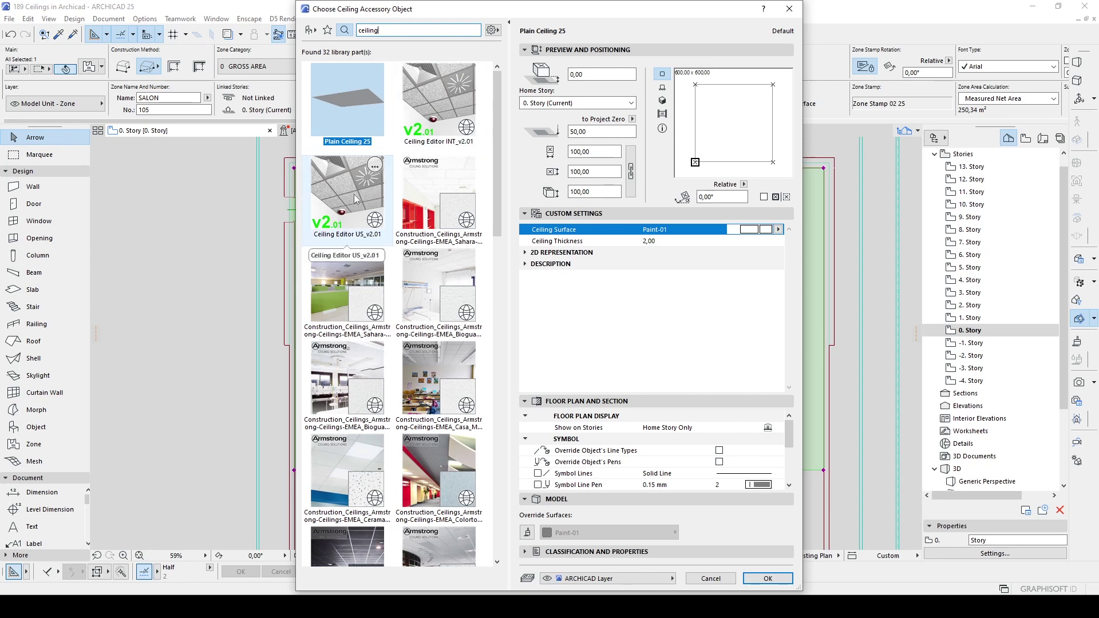
left_click_drag(497, 126, 487, 368)
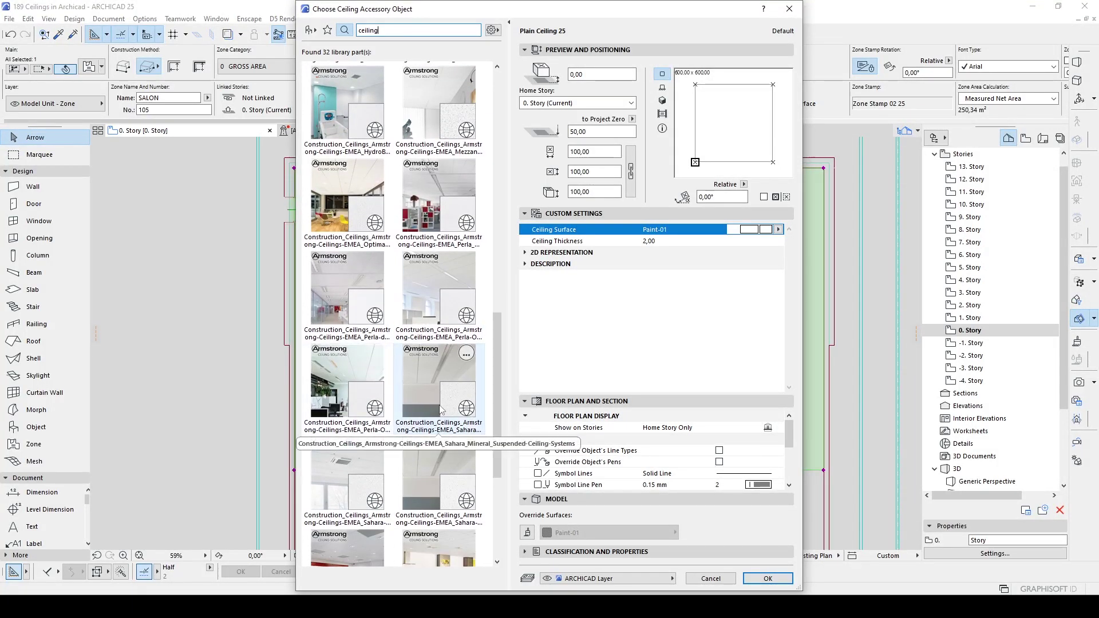
left_click_drag(496, 344, 492, 88)
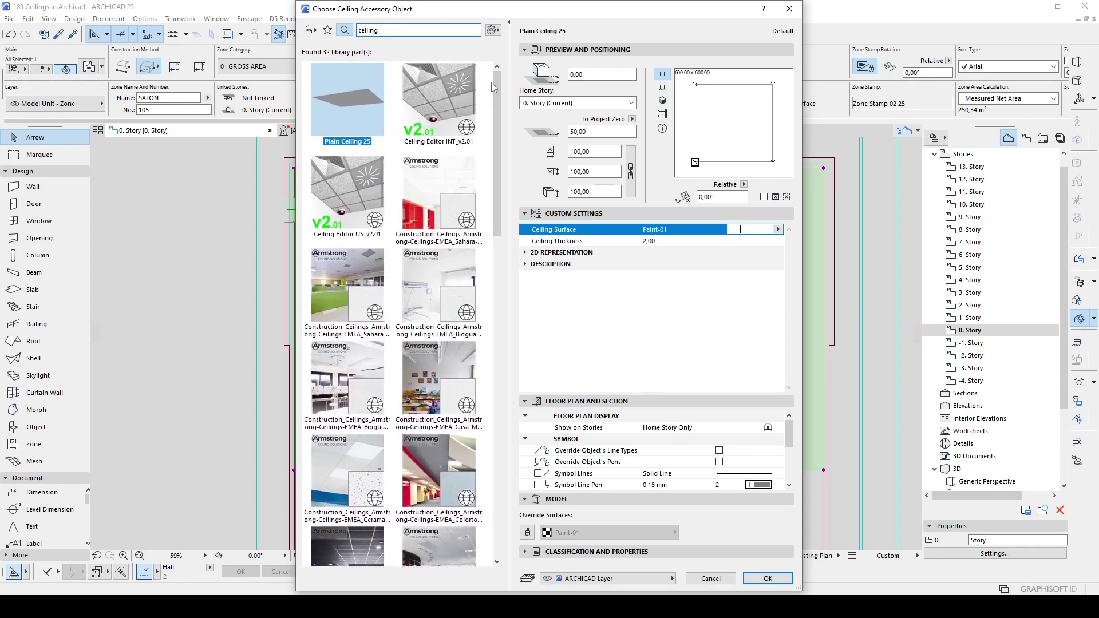
left_click(475, 144)
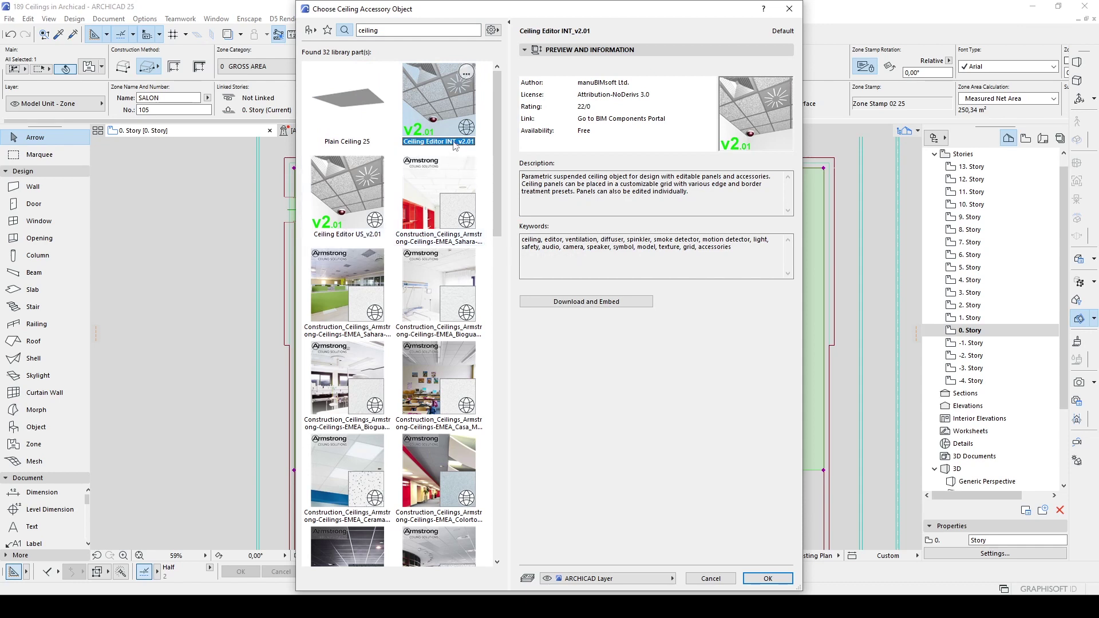
left_click(559, 303)
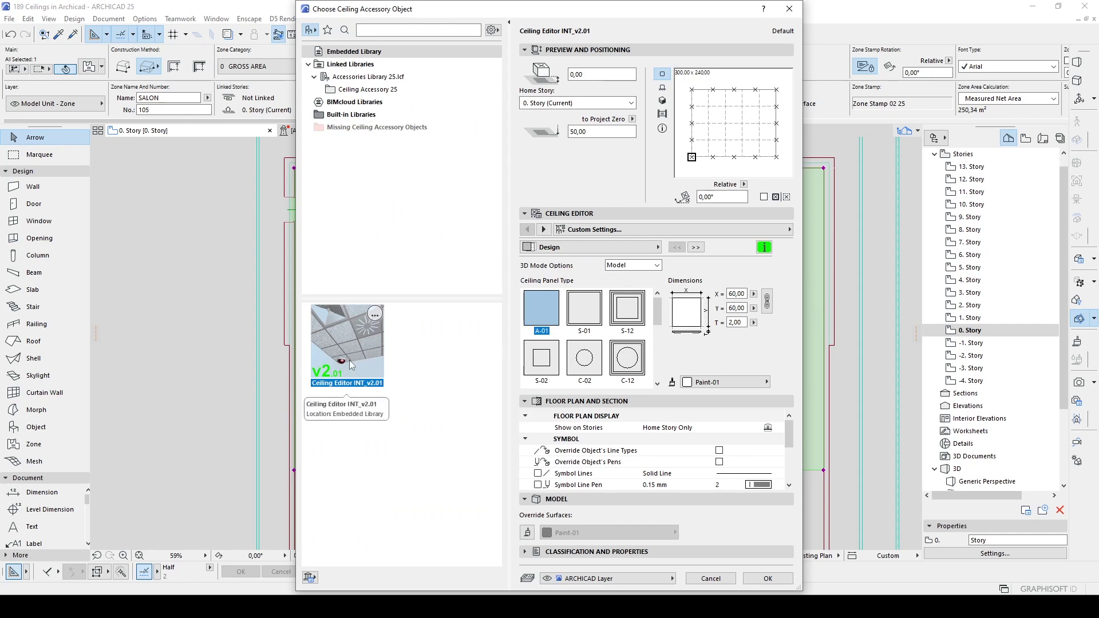
Set the Ceiling Editor's panel type to P-11 and create the ceiling accessory over the SALON zone.
left_click(615, 250)
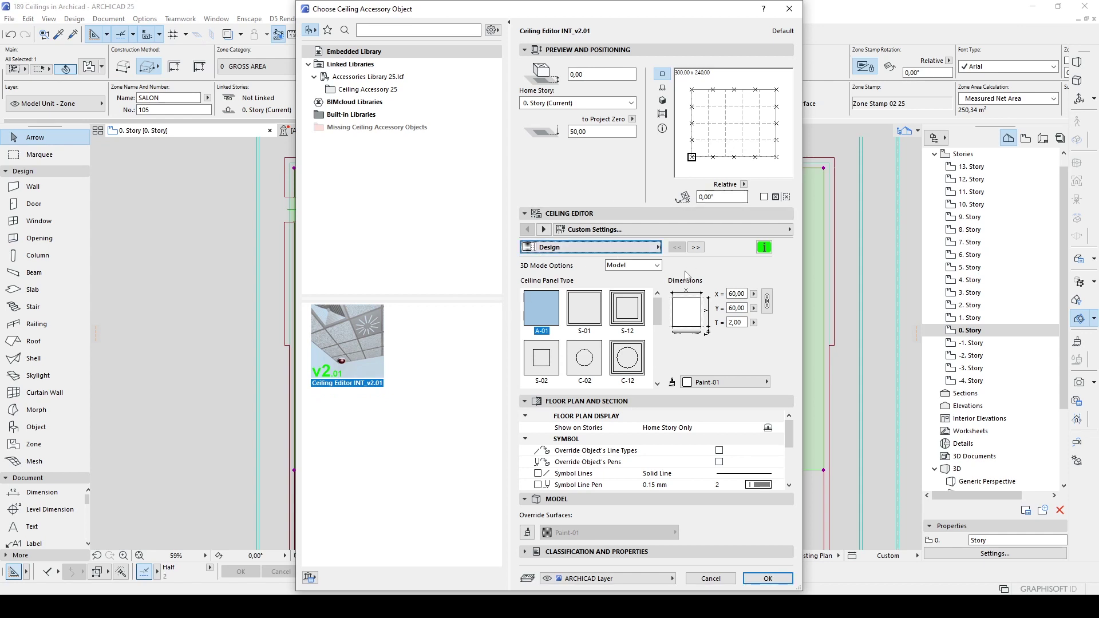
left_click_drag(658, 309, 658, 364)
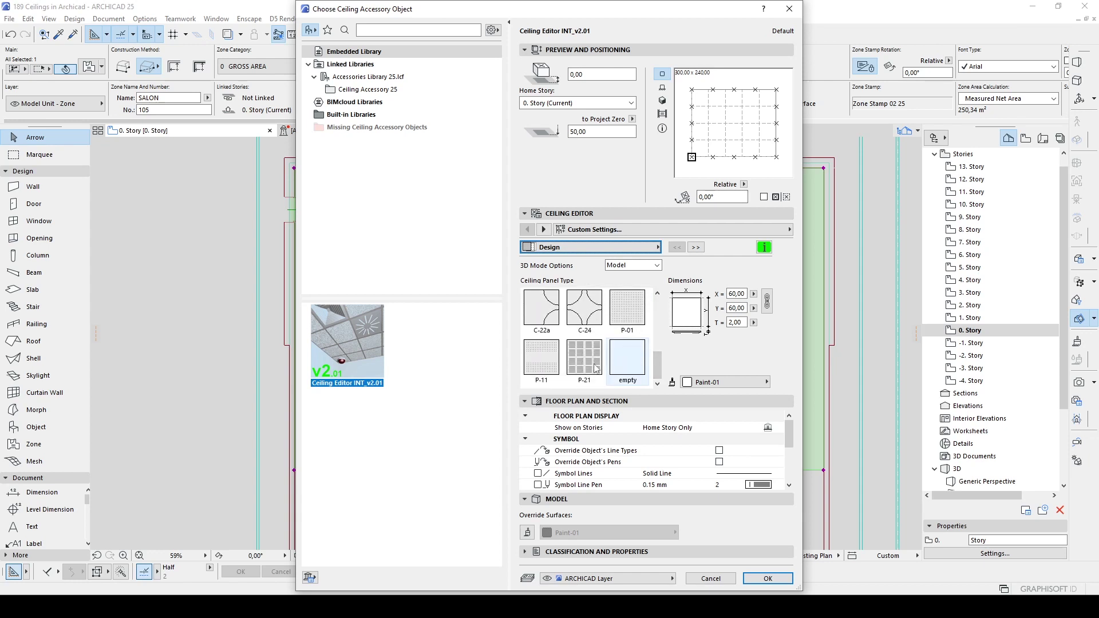
left_click(541, 362)
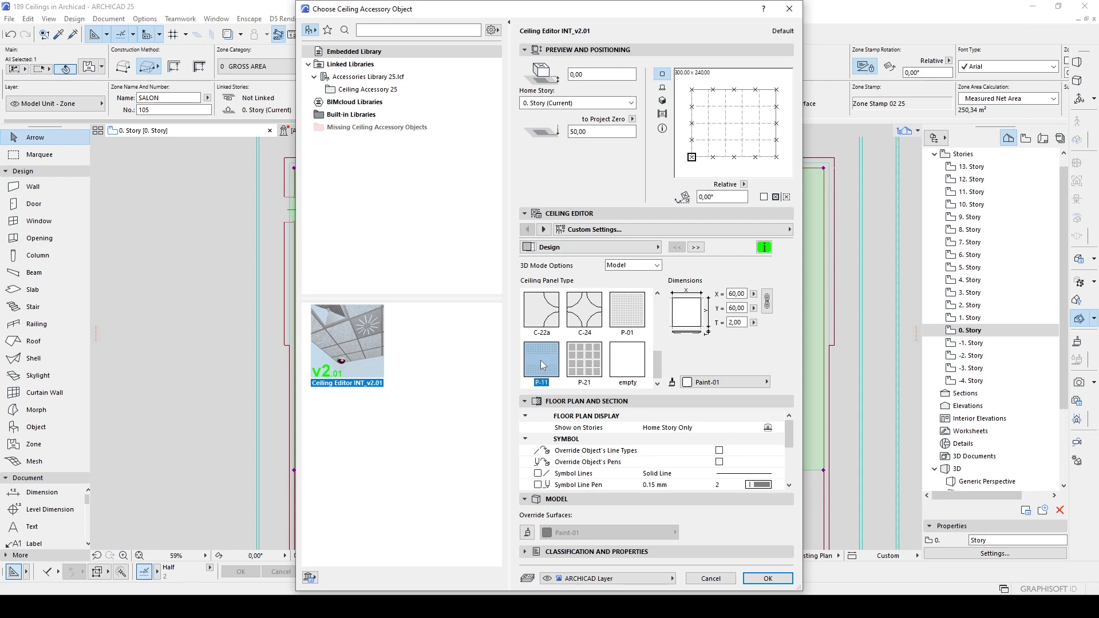
left_click(768, 578)
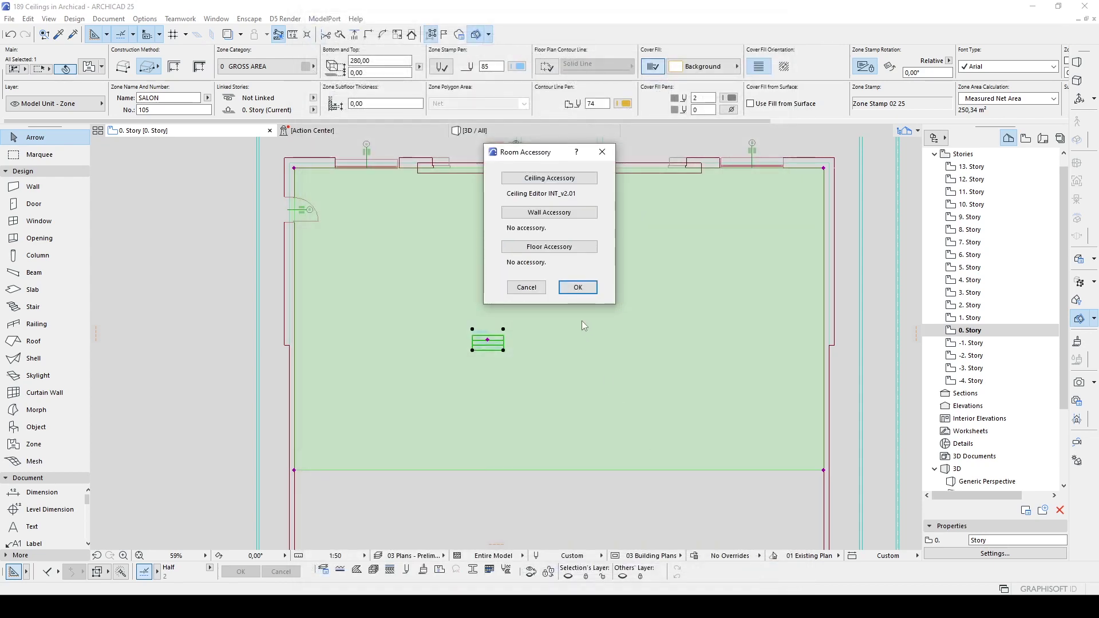
left_click(579, 287)
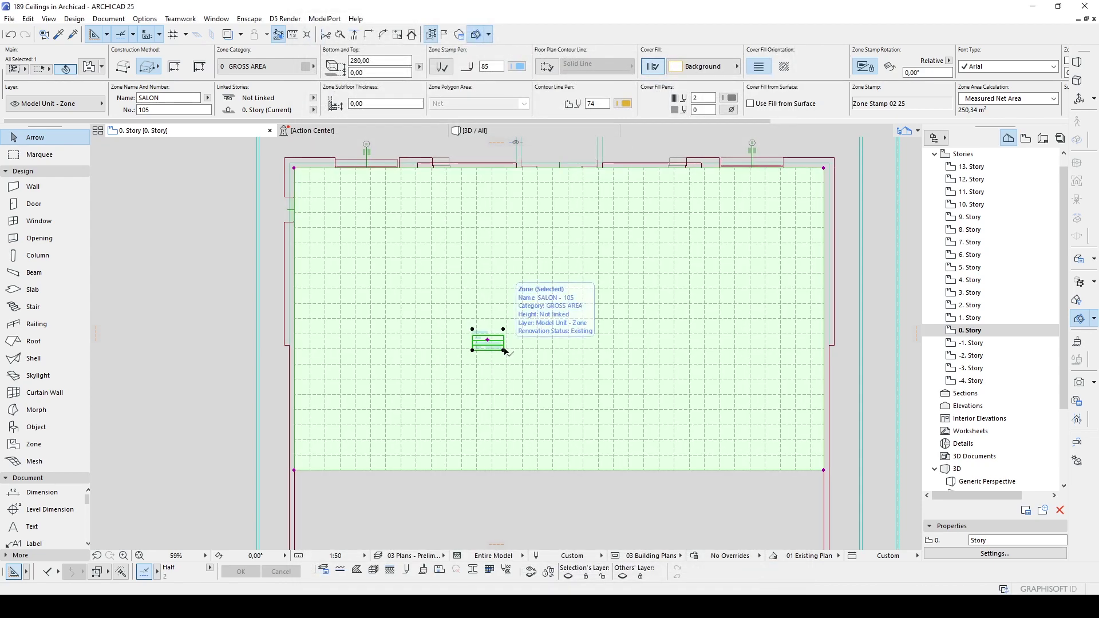
Examine the perforated ceiling panels from inside the building in the 3D view, and return to the floor plan.
left_click(473, 131)
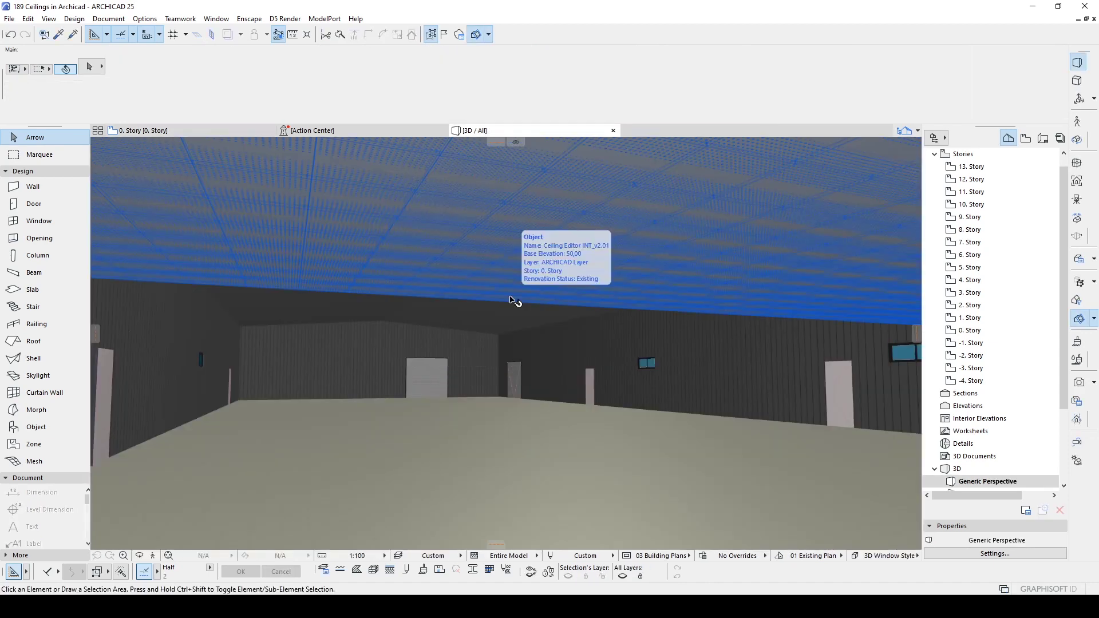
key("ctrl+shift+e")
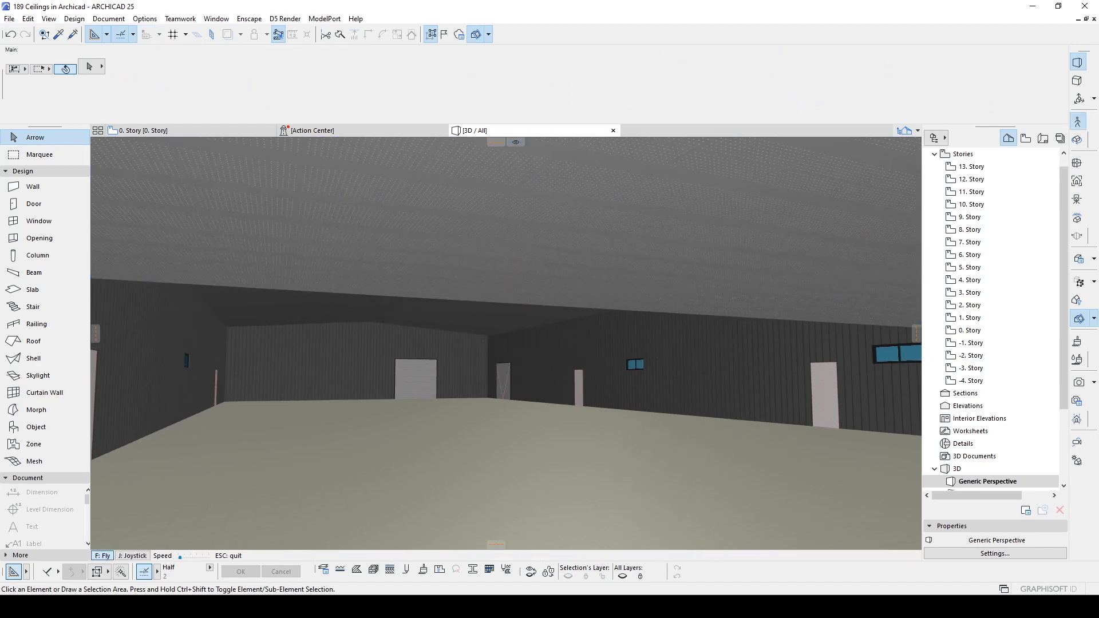
key("Left")
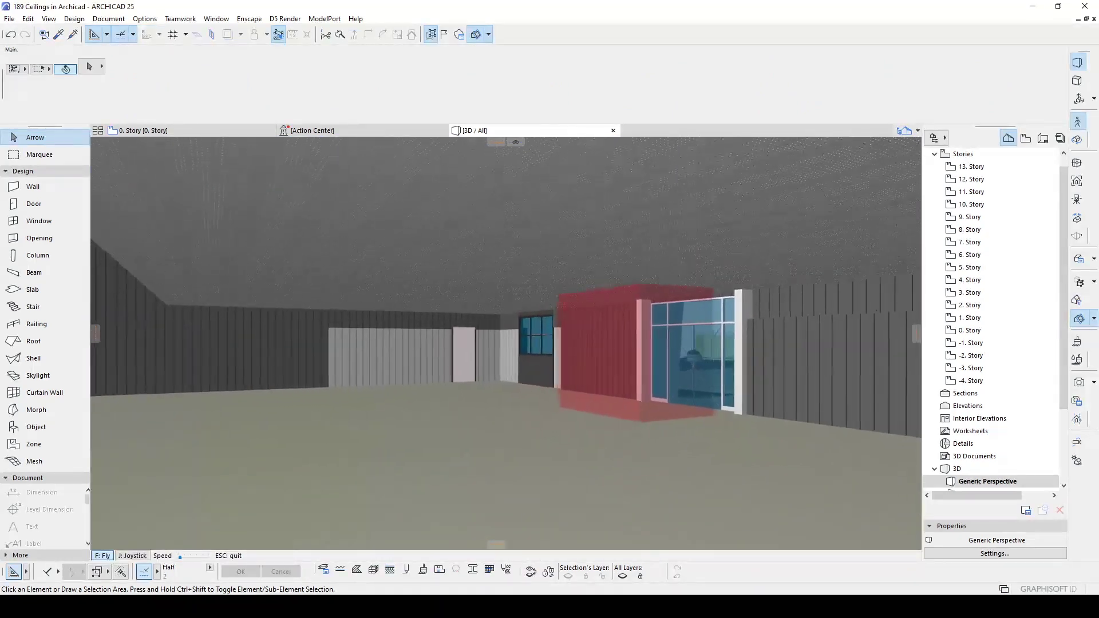
key("Up")
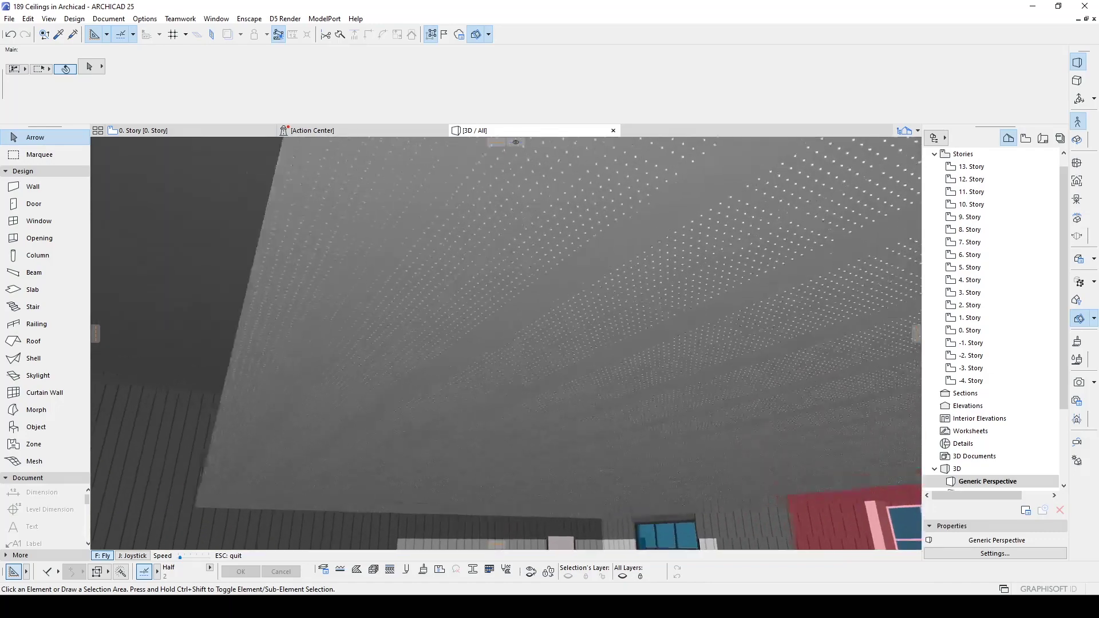
key("Down")
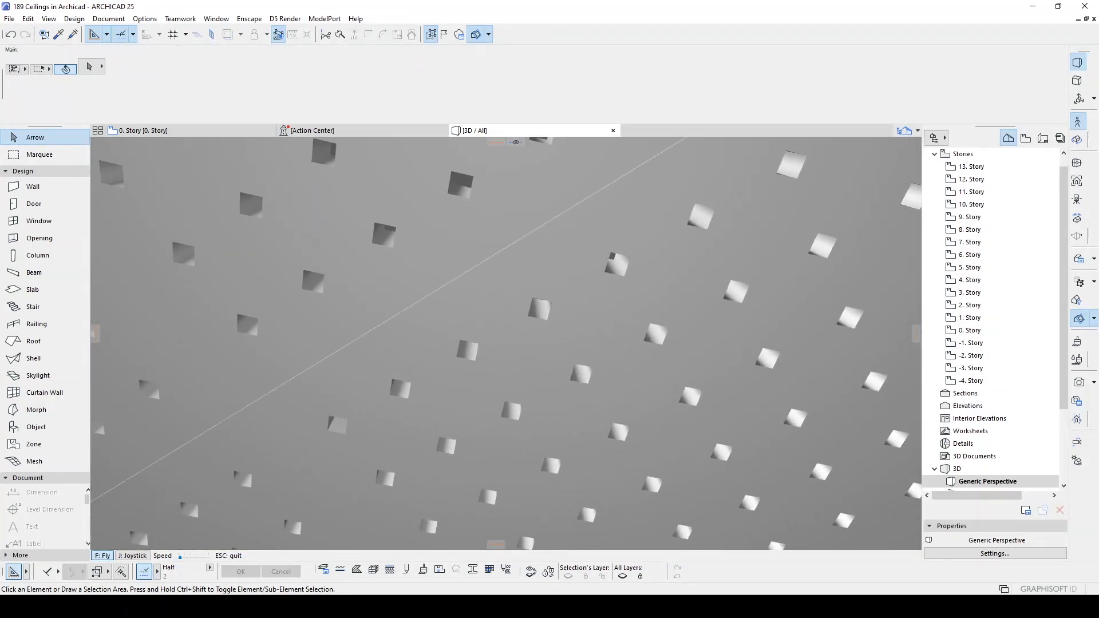
key("Down")
key("Right")
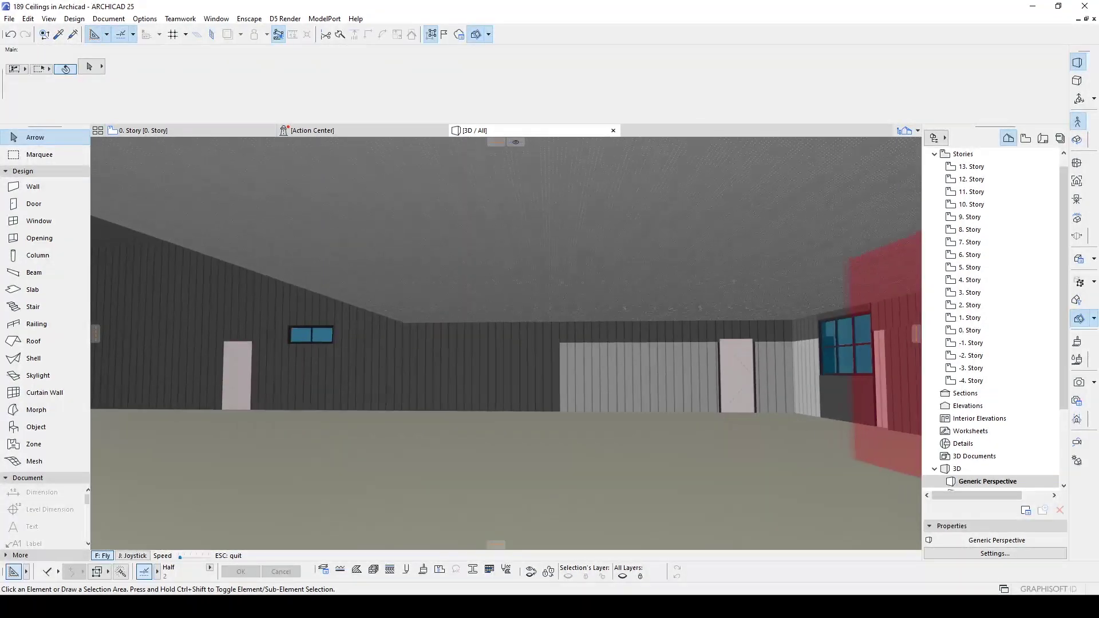
key("Left")
key("Down")
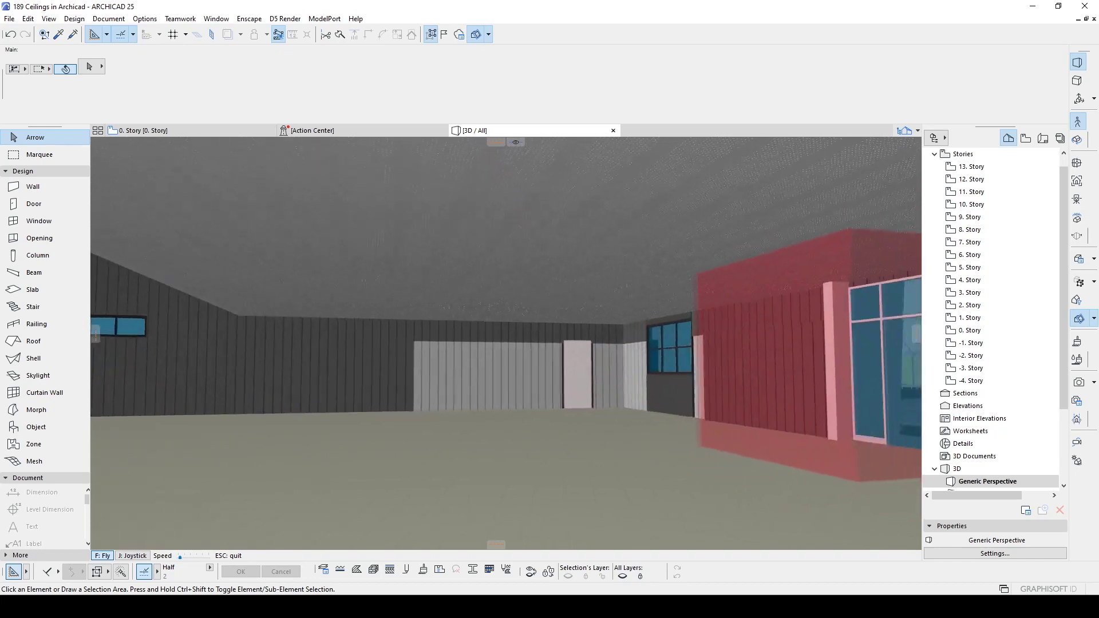
key("Escape")
key("F2")
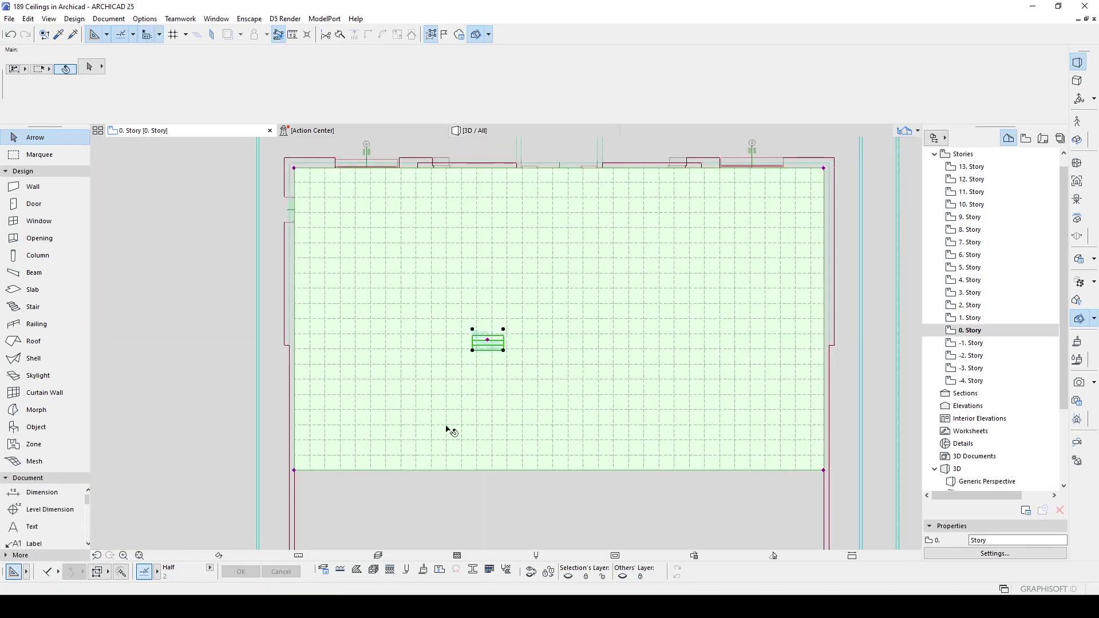
Add a node at the midpoint of the SALON zone's lower edge and offset the left half of that edge outward.
left_click(455, 471)
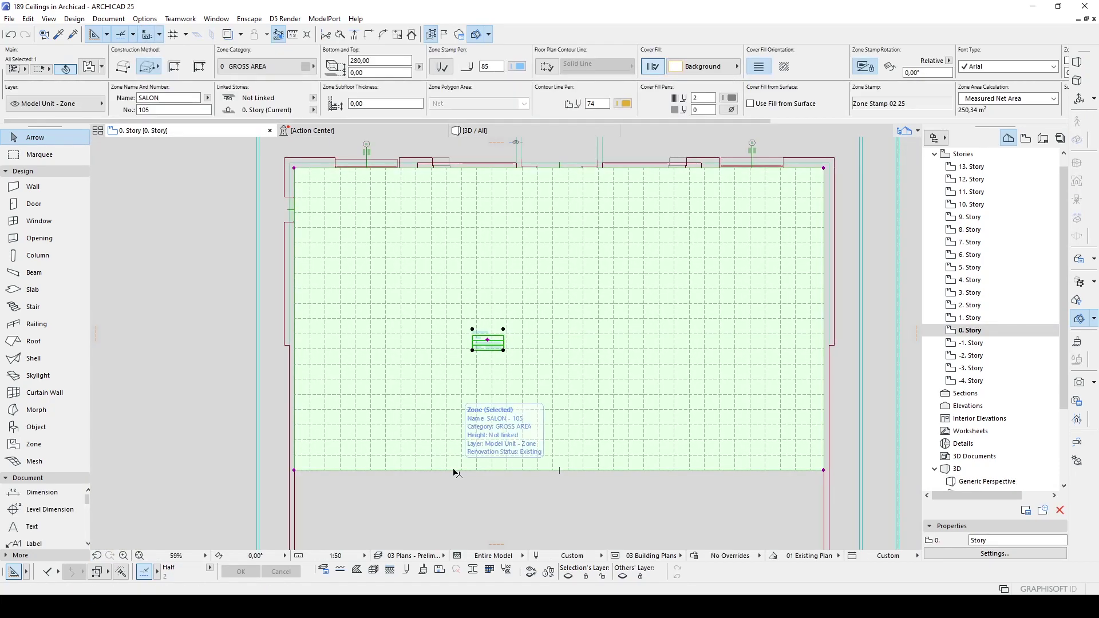
left_click(455, 471)
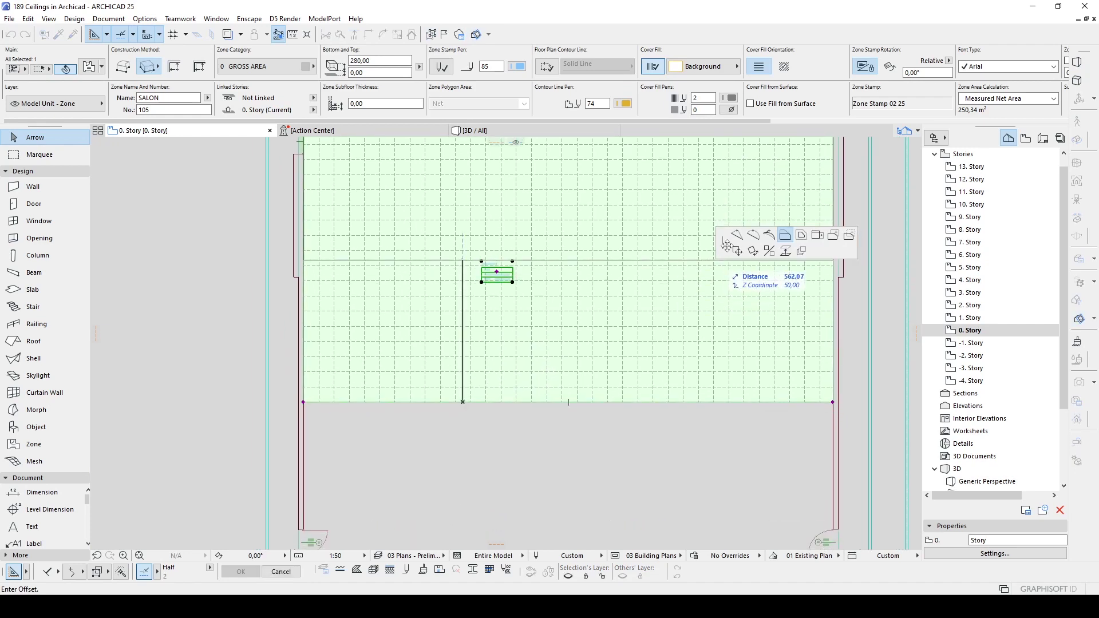
left_click(737, 234)
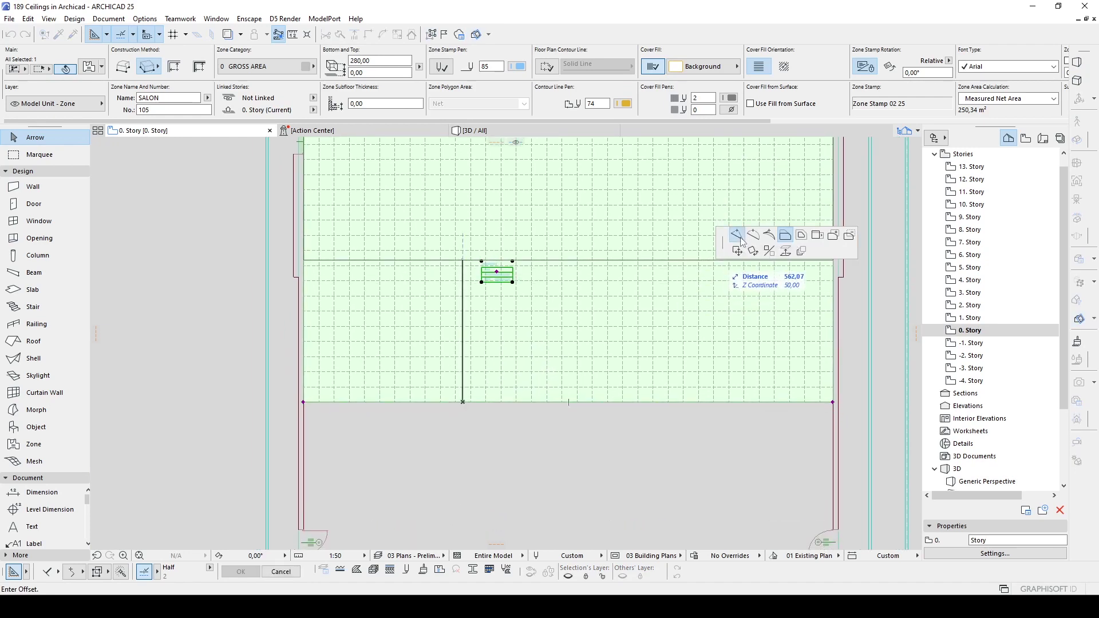
left_click(568, 403)
left_click(556, 400)
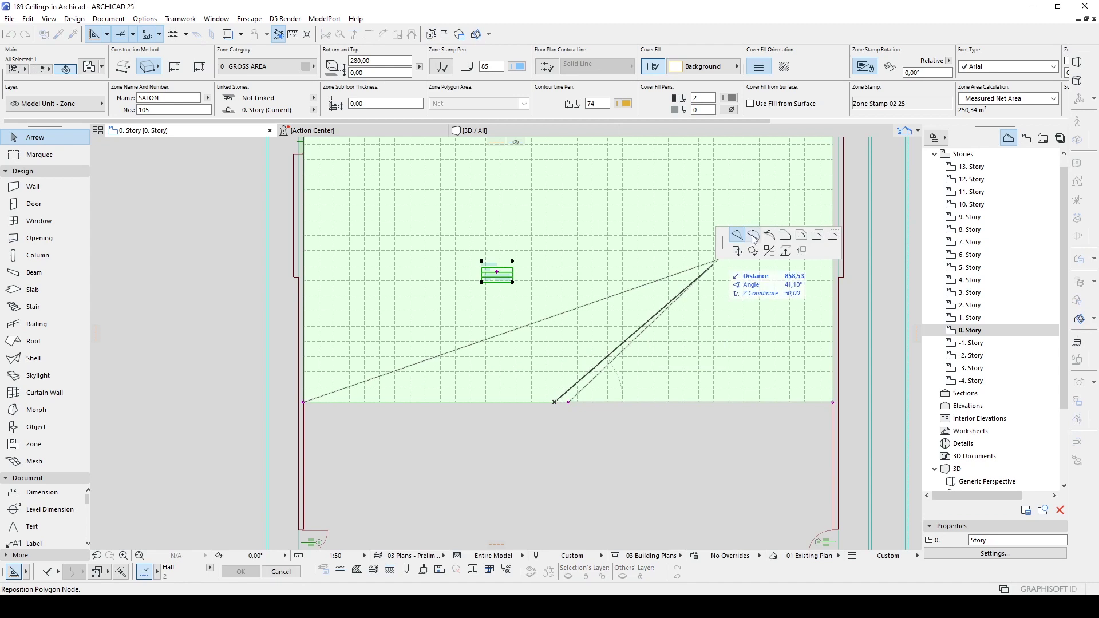
left_click(785, 235)
left_click(498, 503)
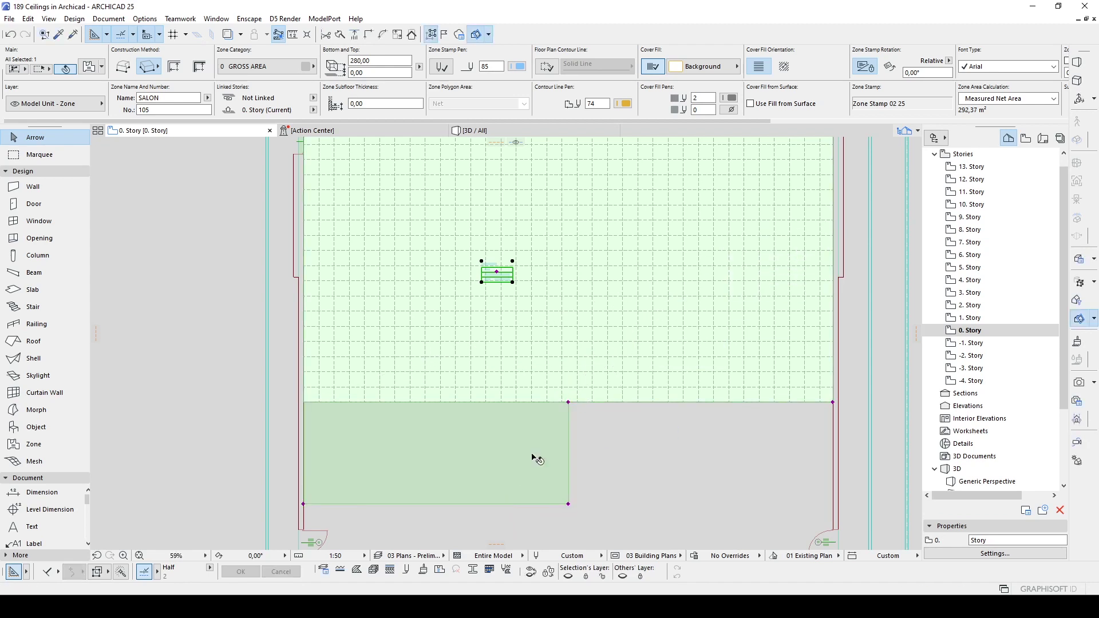
Check the ceiling from inside the building in the 3D view, and return to the floor plan.
key("Escape")
key("F3")
key("shift+F3")
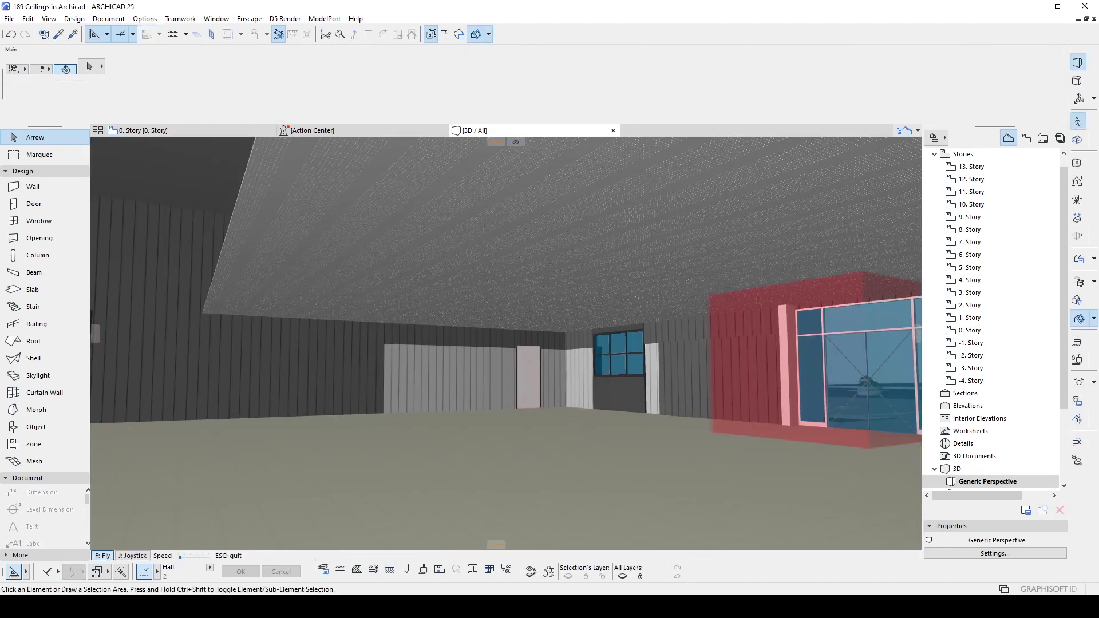
key("Escape")
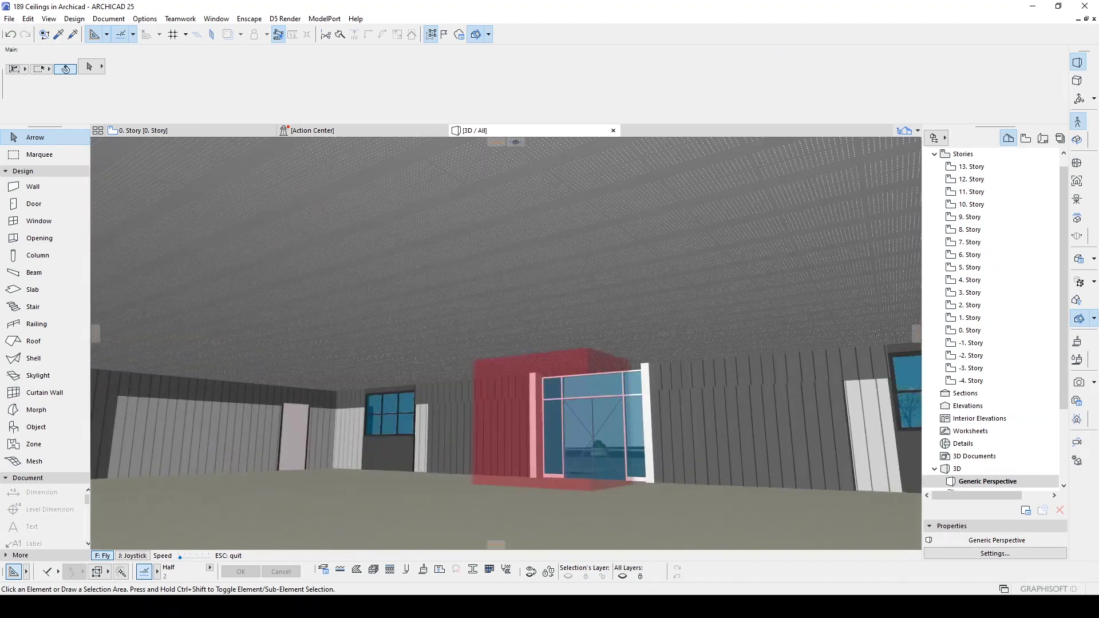
key("F2")
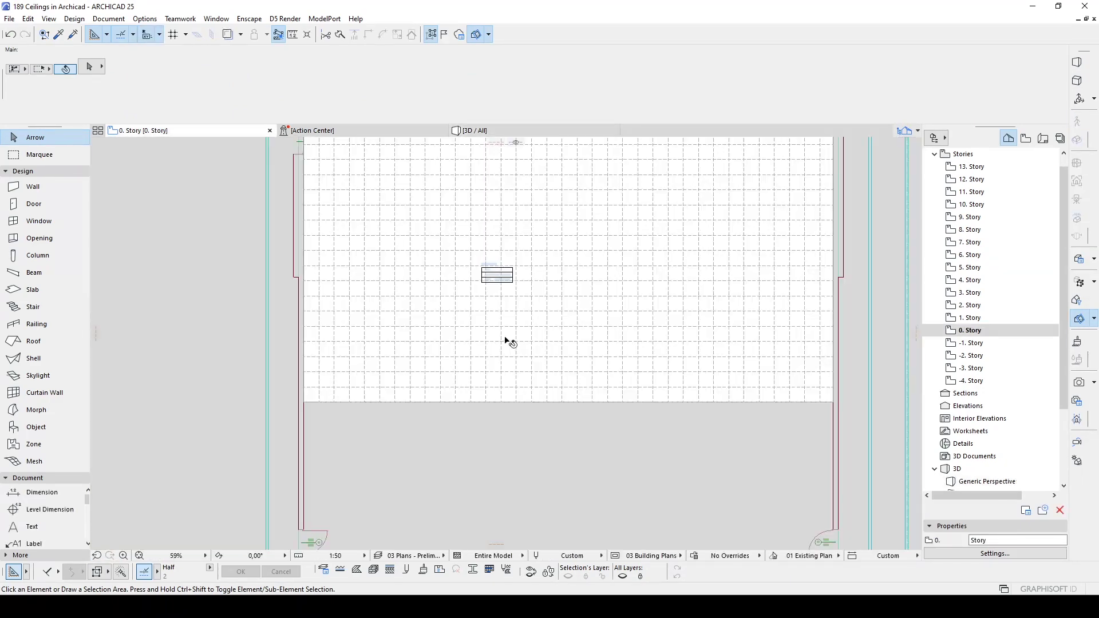
Select the reshaped SALON zone and update its Interior Wizard room accessories.
left_click(536, 402)
key("Escape")
left_click(530, 404)
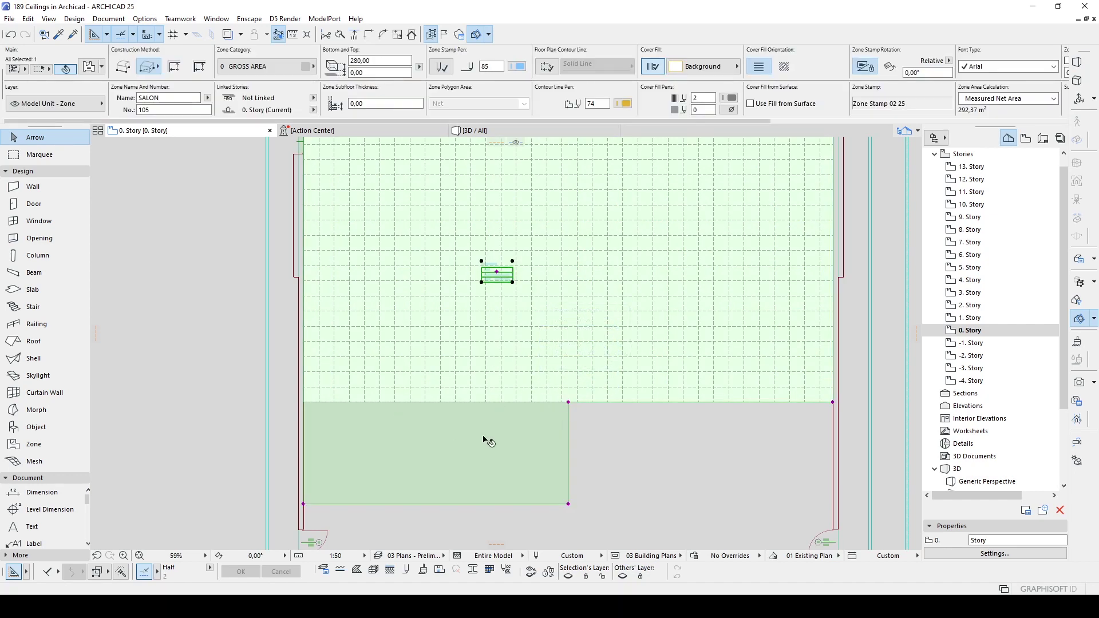
left_click(79, 20)
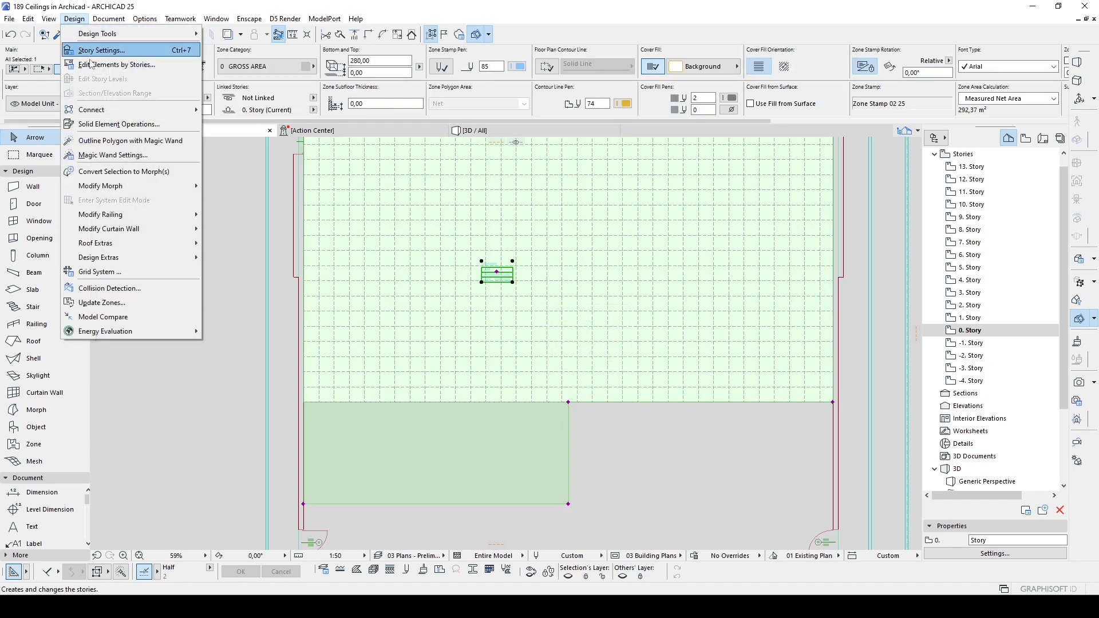
mouse_move(117, 260)
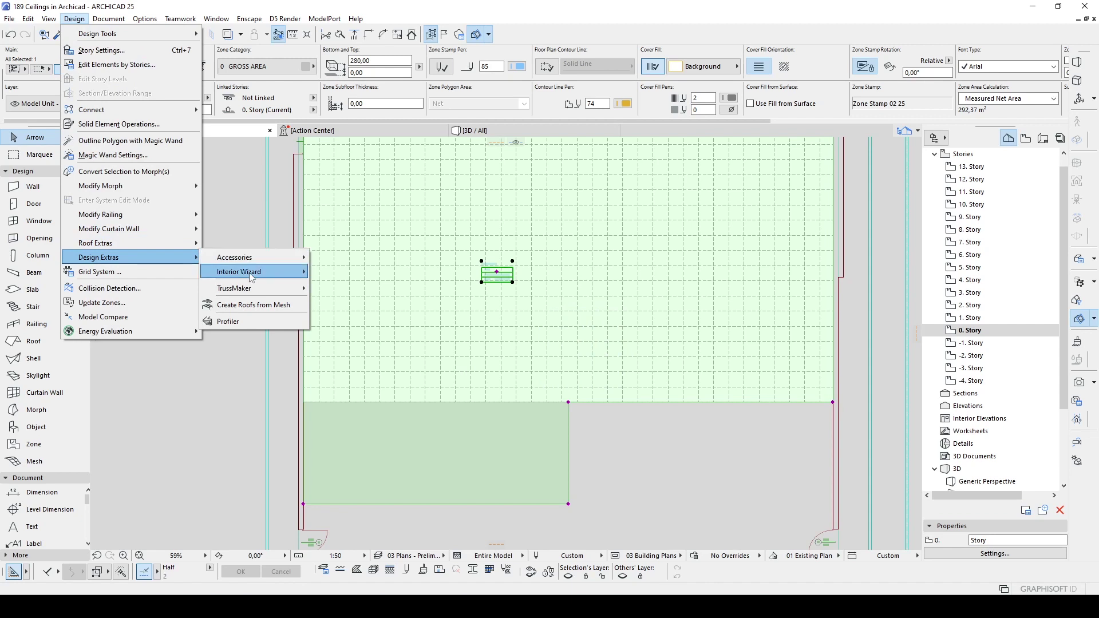
mouse_move(252, 278)
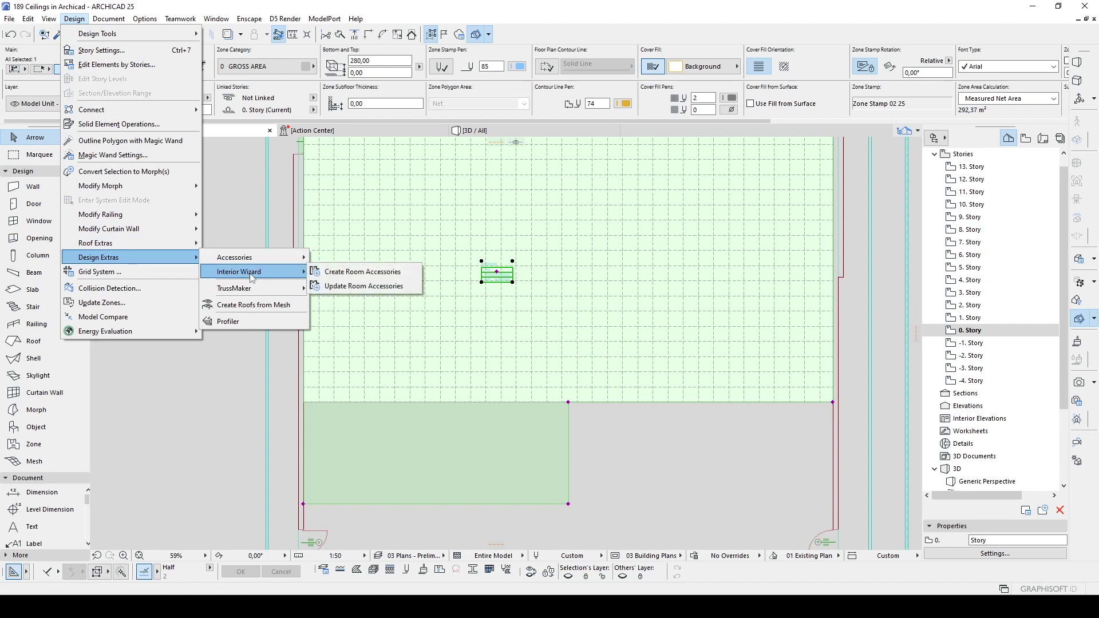
left_click(345, 287)
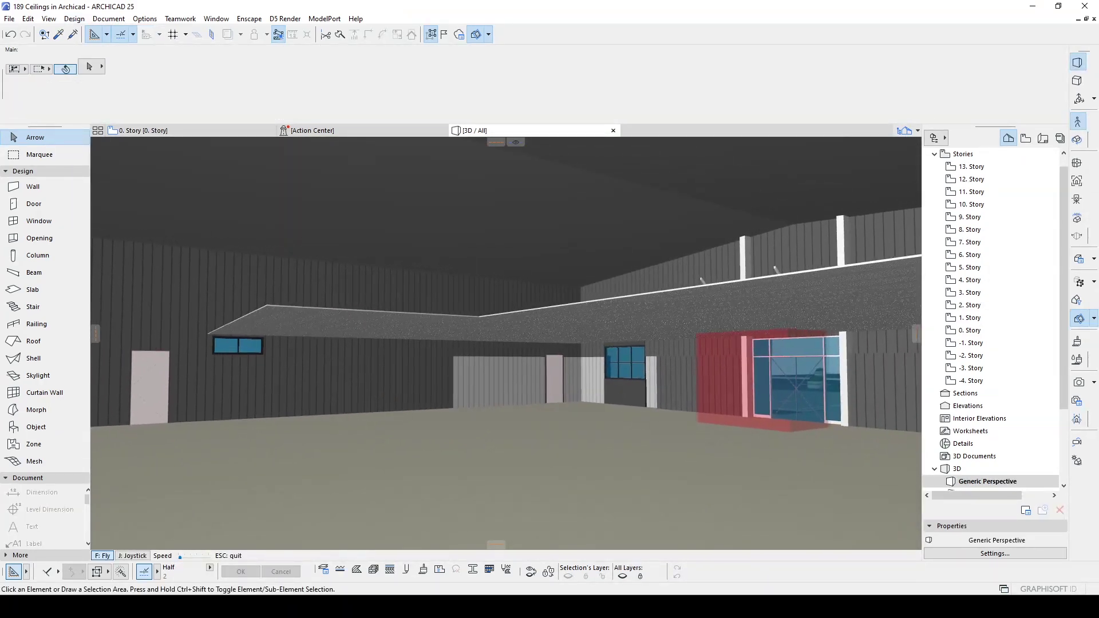
Select the Ceiling Editor ceiling in the 3D view and set its 3D Mode Options to Textures.
key("Escape")
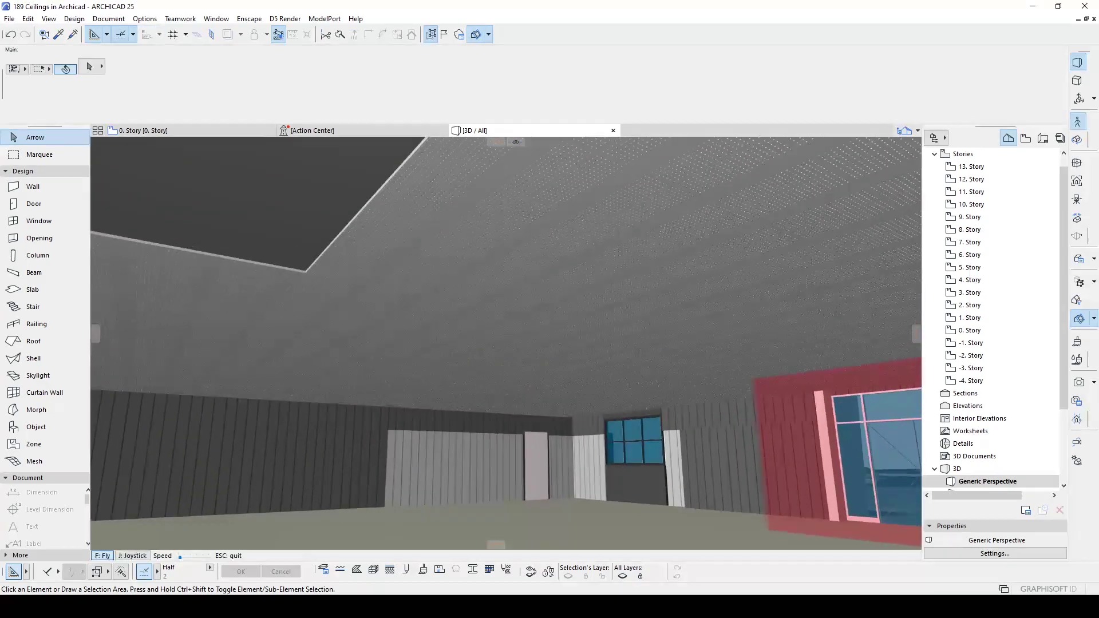
key("Escape")
mouse_move(501, 275)
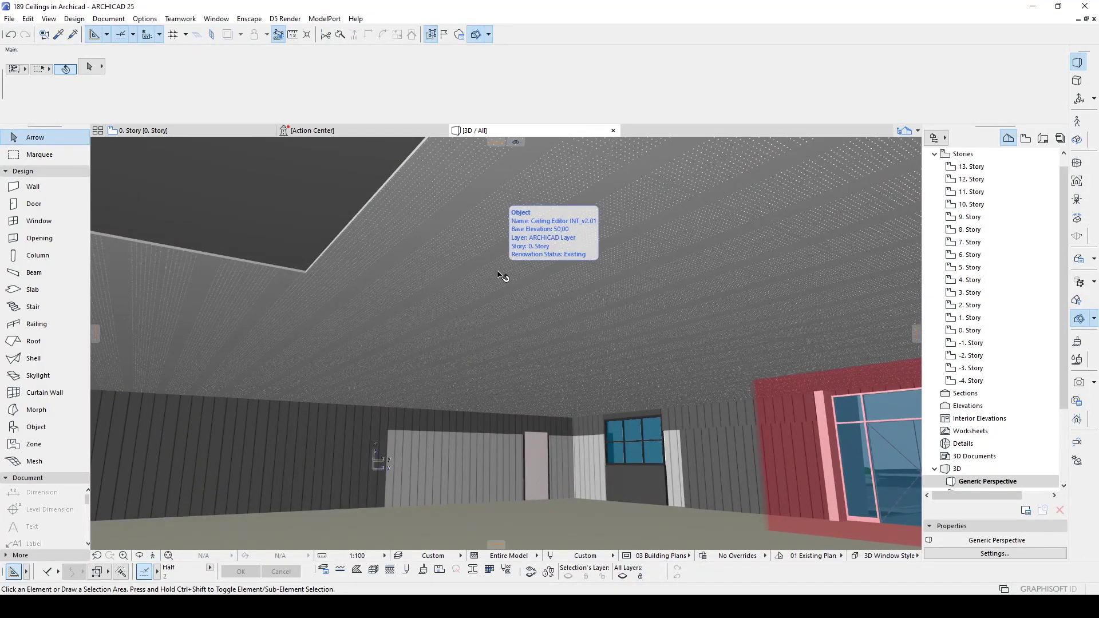
left_click(479, 268)
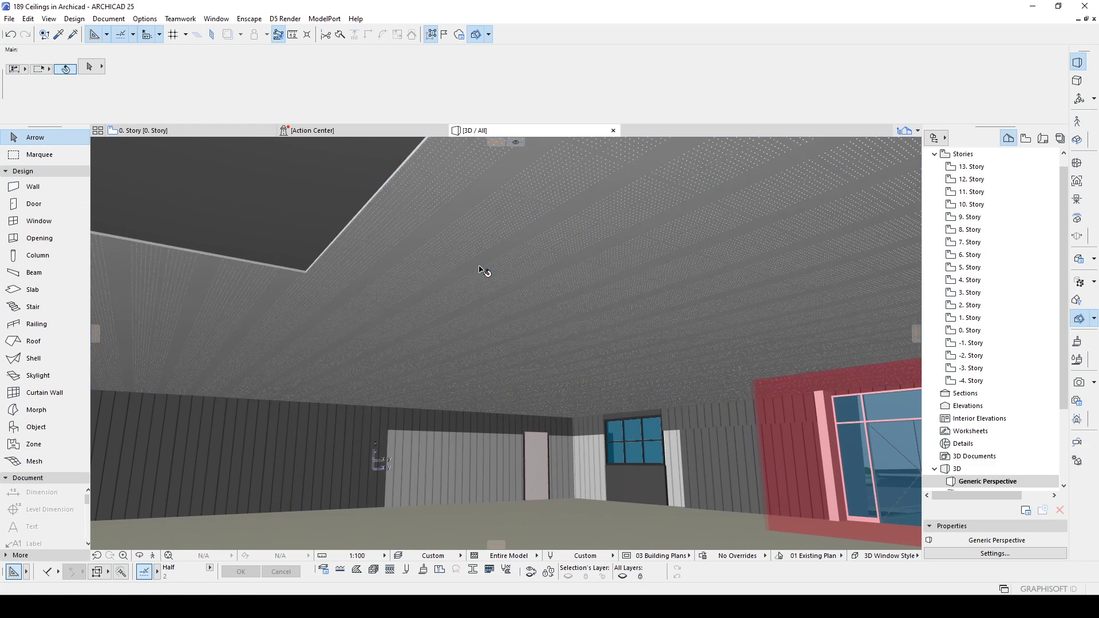
double_click(485, 269)
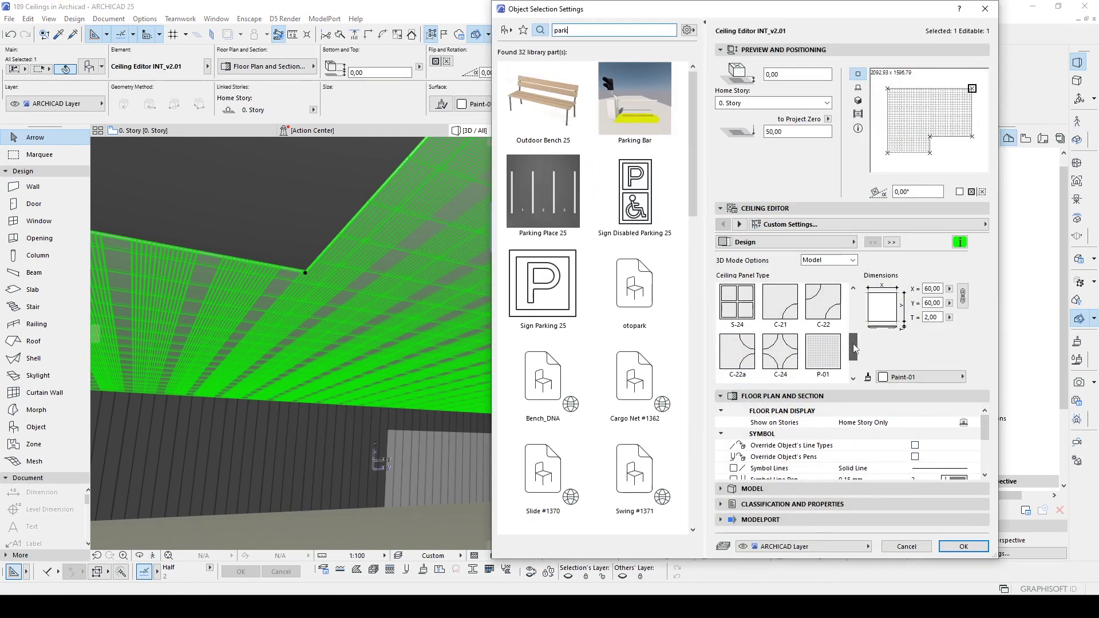
left_click_drag(853, 360, 853, 290)
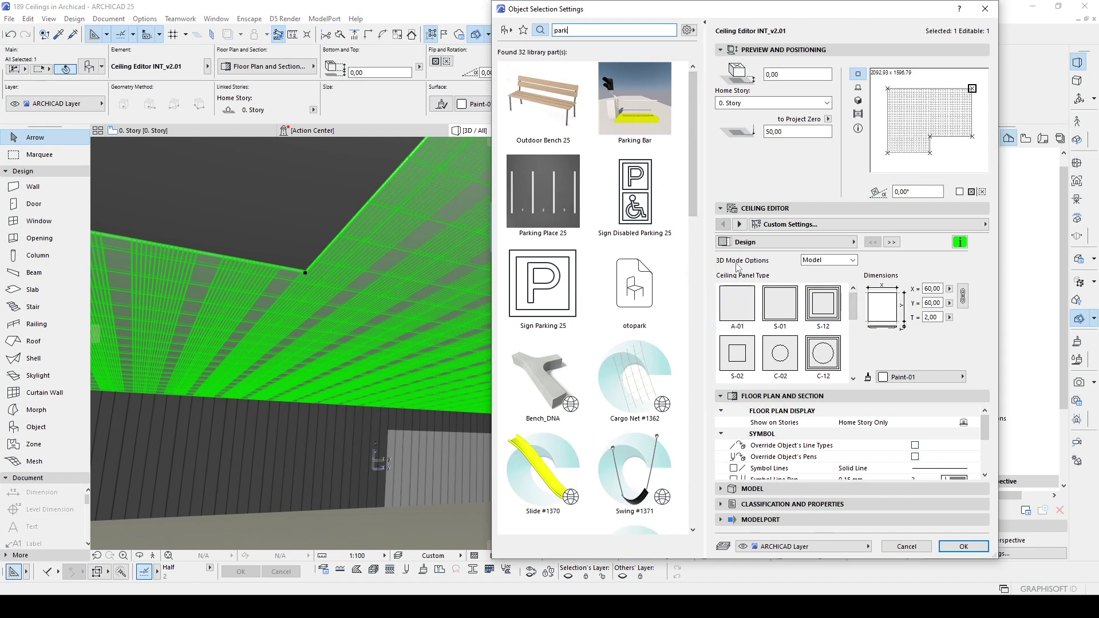
left_click(823, 260)
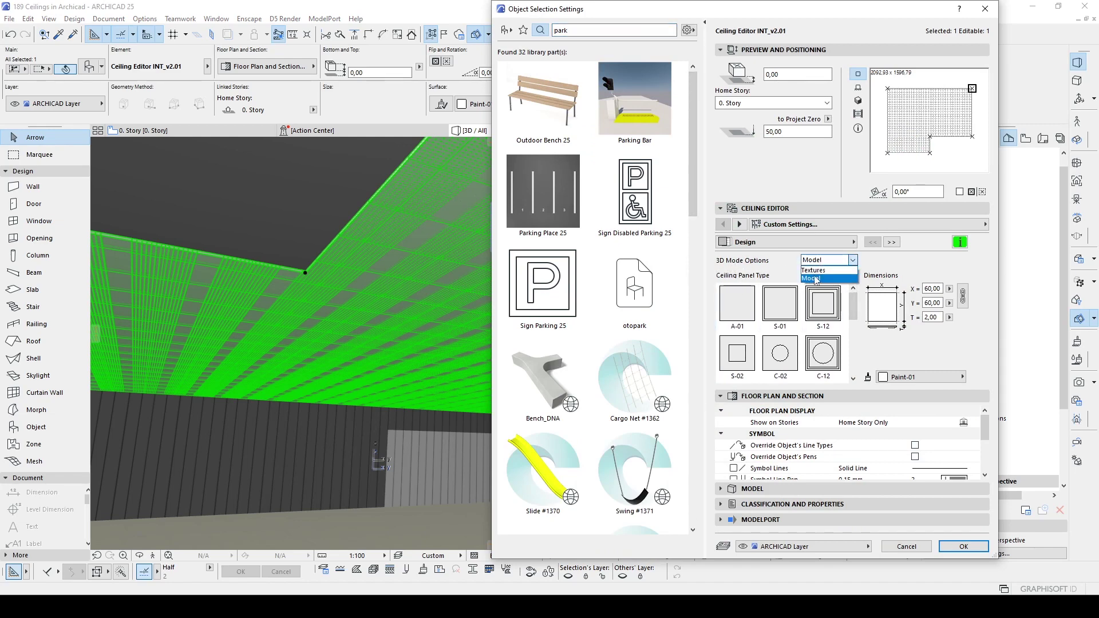
left_click(813, 272)
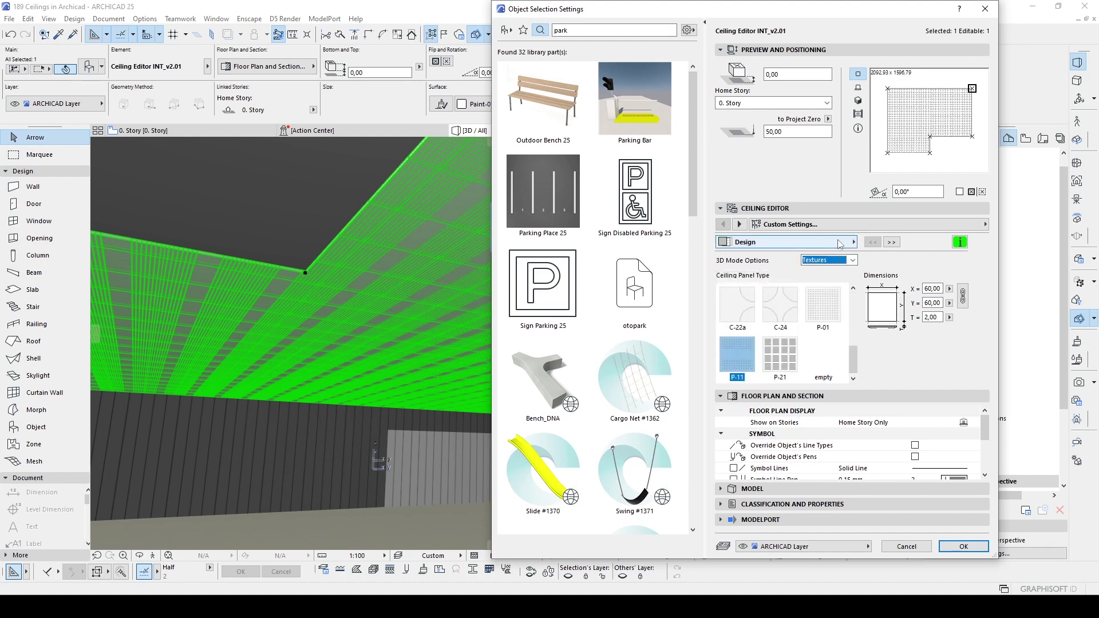
left_click(970, 545)
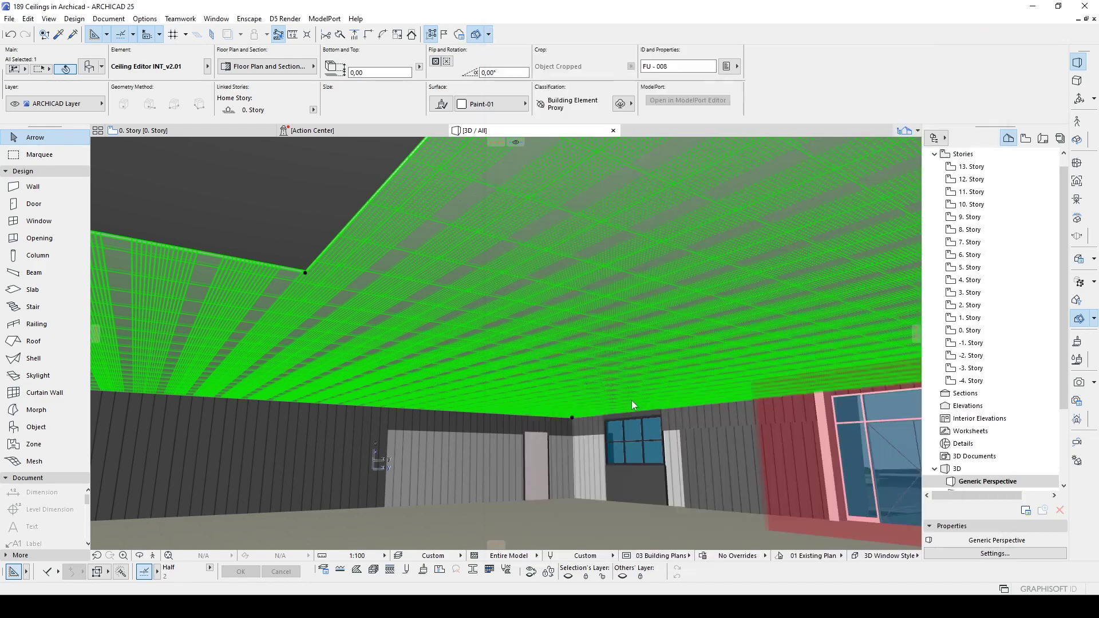
Examine the textured ceiling panels in 3D and the ceiling object's Edges and Borders, Editing Tools, Accessories and Appearance settings.
middle_click_drag(544, 324, 549, 413)
middle_click_drag(580, 226, 487, 286, "shift")
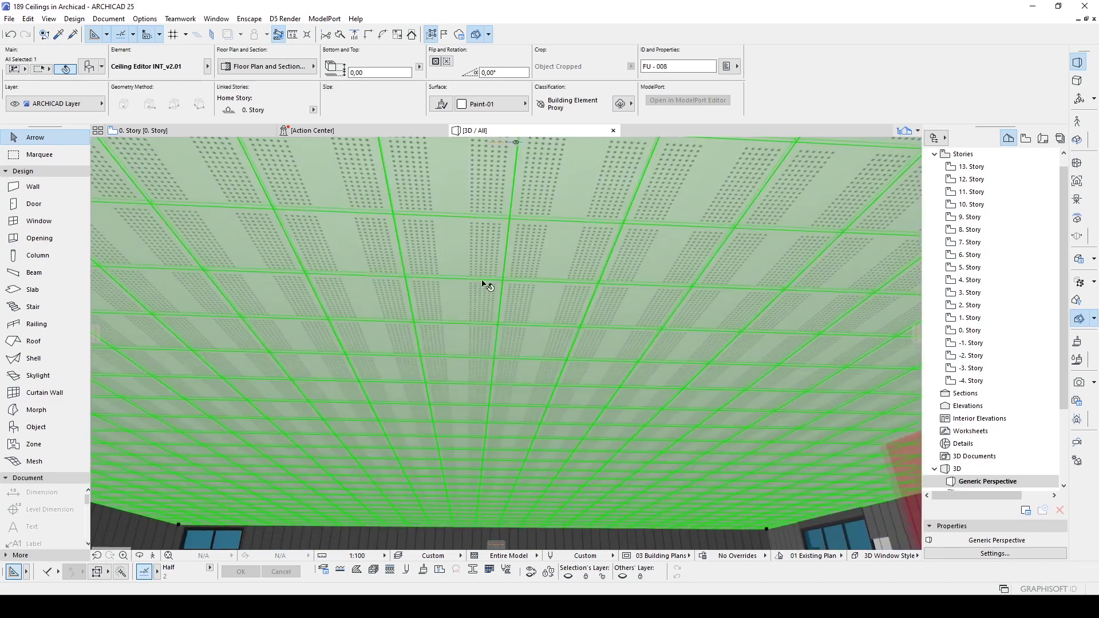
middle_click_drag(732, 369, 651, 346, "shift")
double_click(651, 345)
left_click(890, 243)
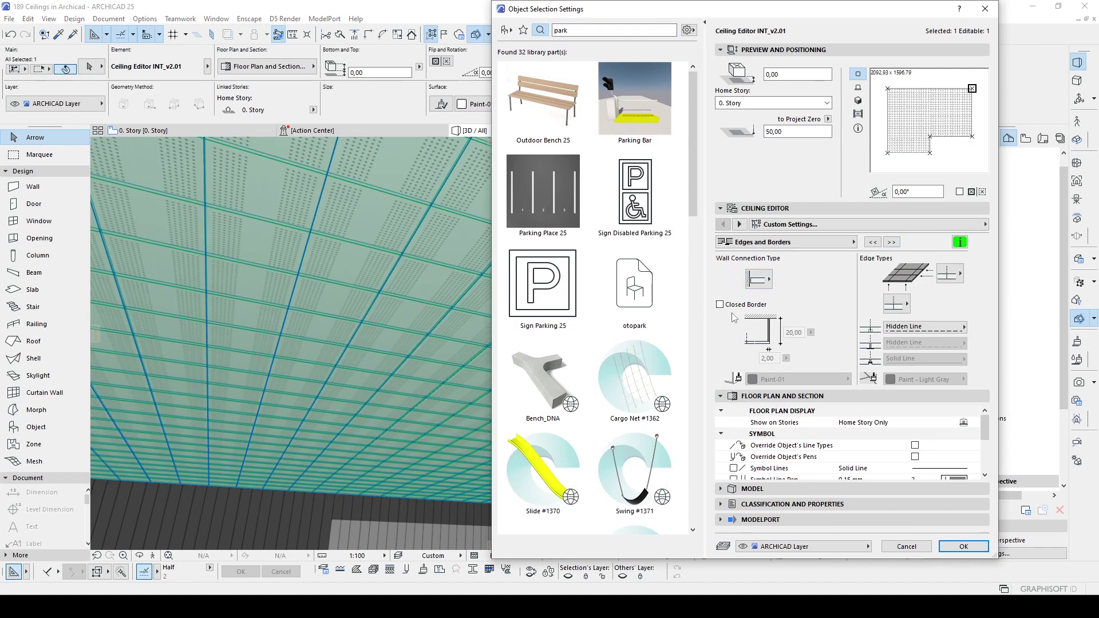
left_click(892, 242)
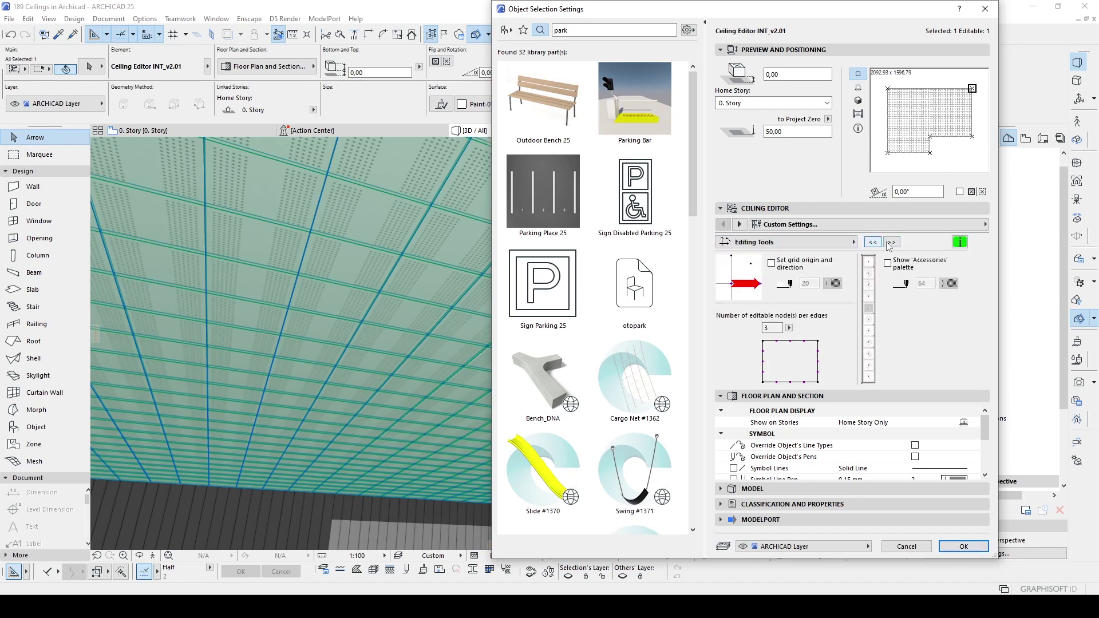
left_click(893, 243)
left_click(892, 242)
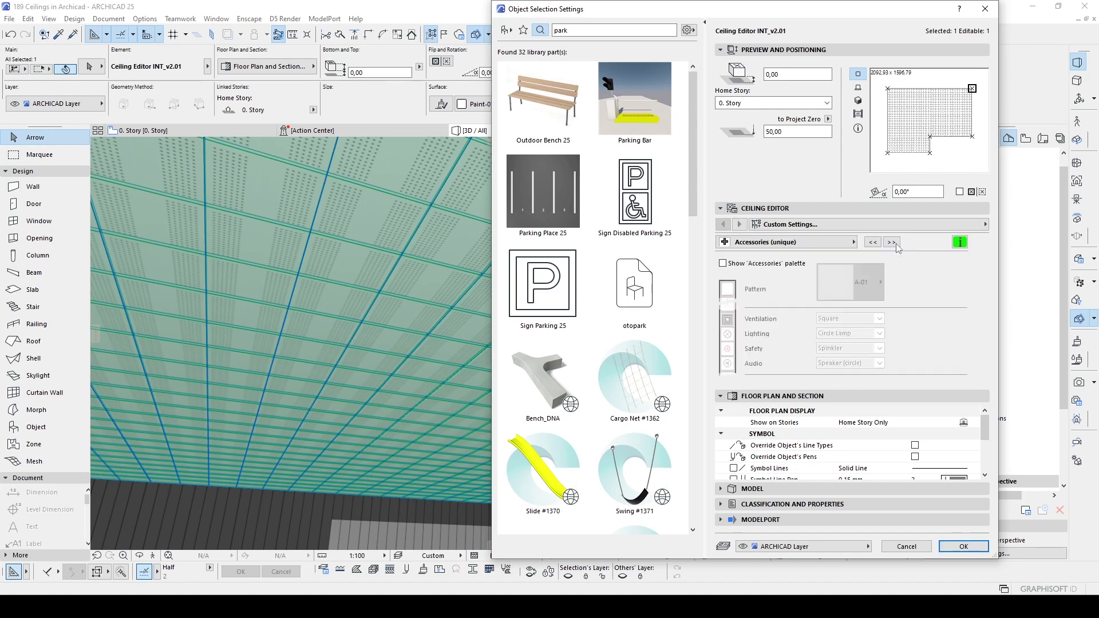
left_click(892, 242)
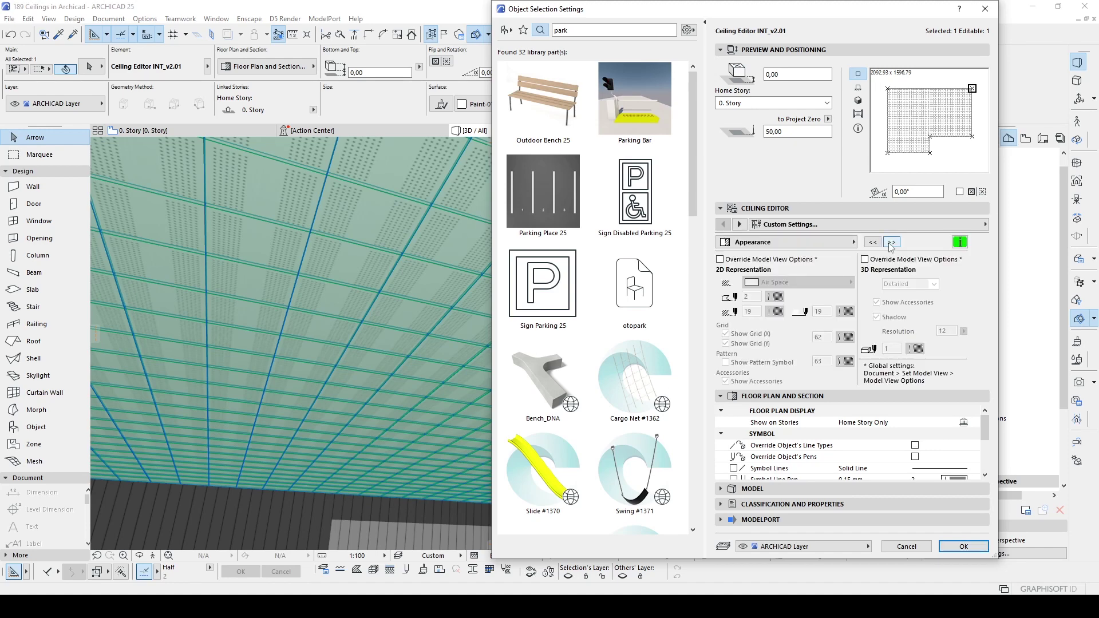
Enable the Selection Grid in the ceiling object's Accessories (group) settings and apply the change.
left_click(876, 243)
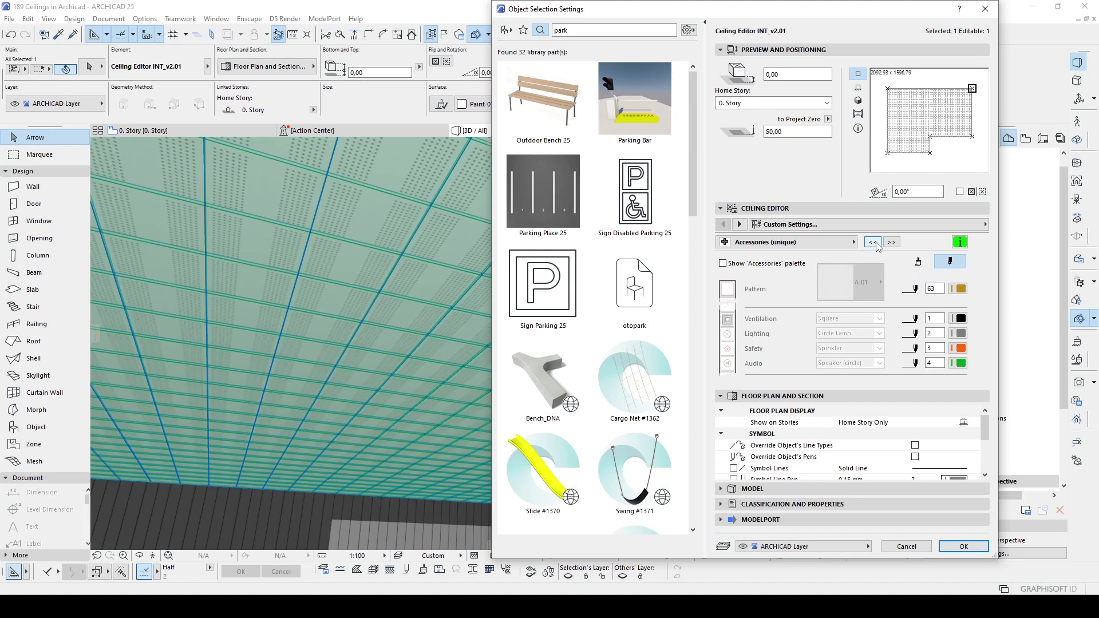
left_click(873, 242)
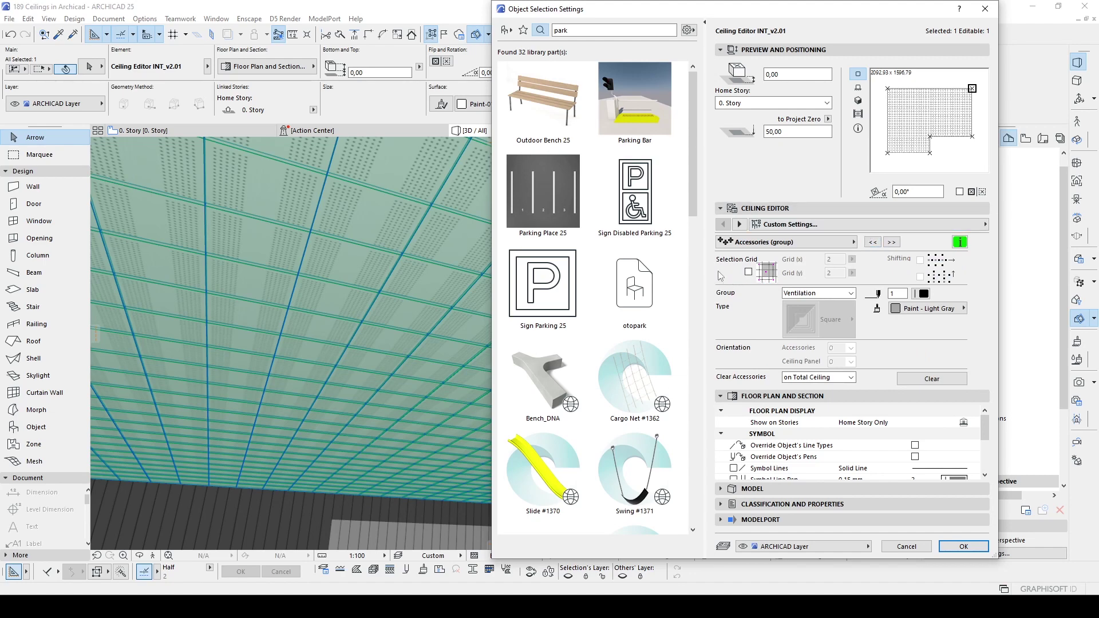
left_click(748, 273)
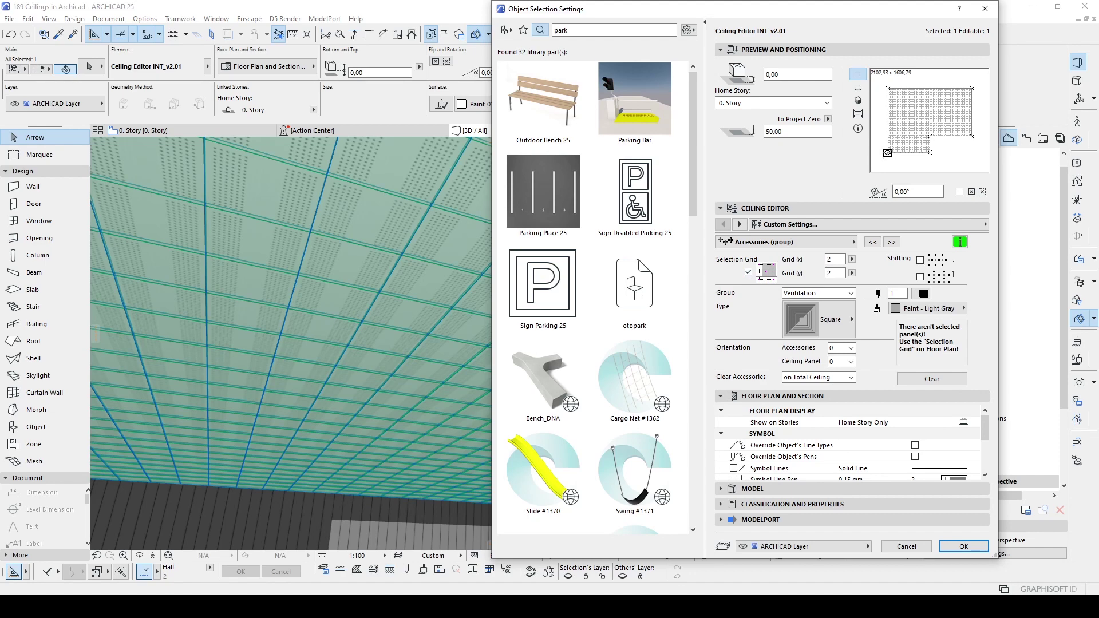
left_click(973, 547)
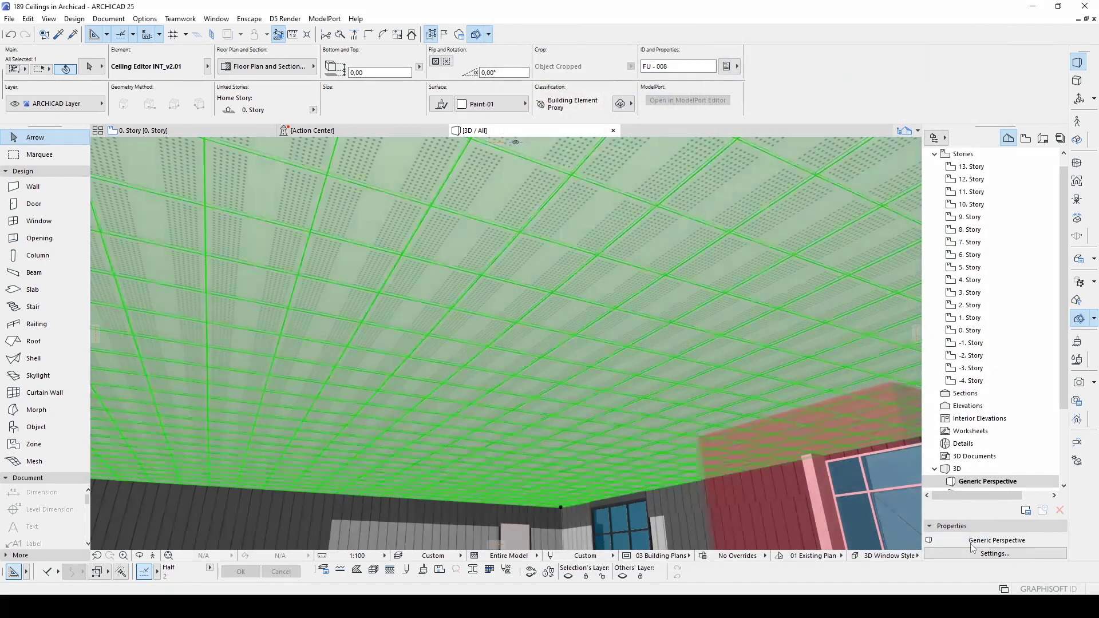
On the floor plan, move the ceiling's selection grid node from the lower-left corner onto a panel in the ceiling's upper-right area.
key("F2")
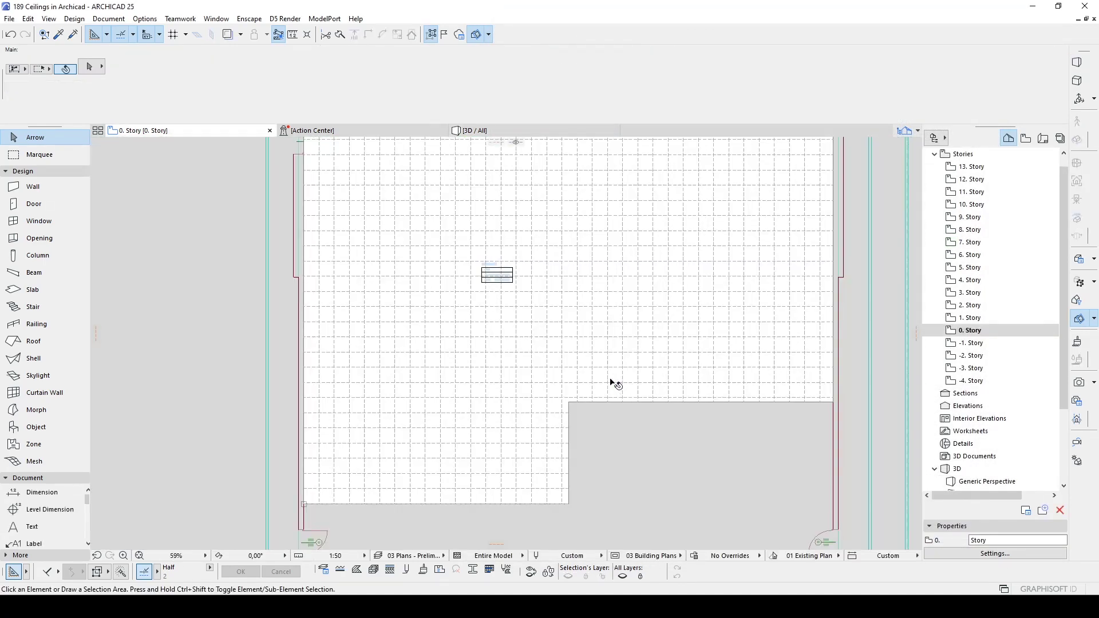
scroll(265, 514, "up", 8)
left_click(338, 512)
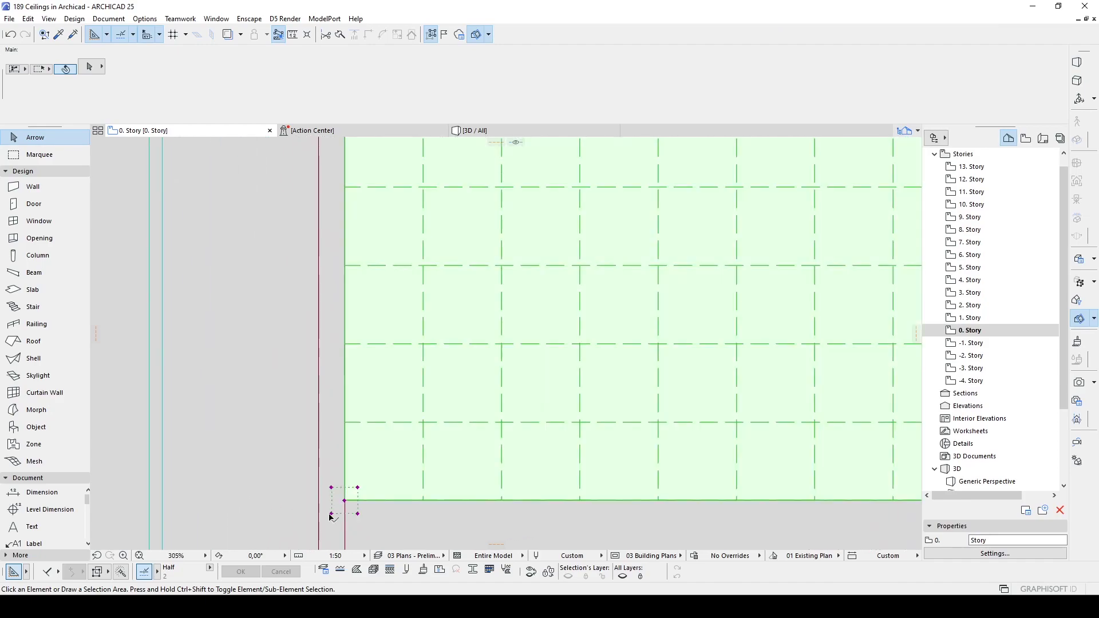
left_click(345, 501)
scroll(366, 492, "down", 8)
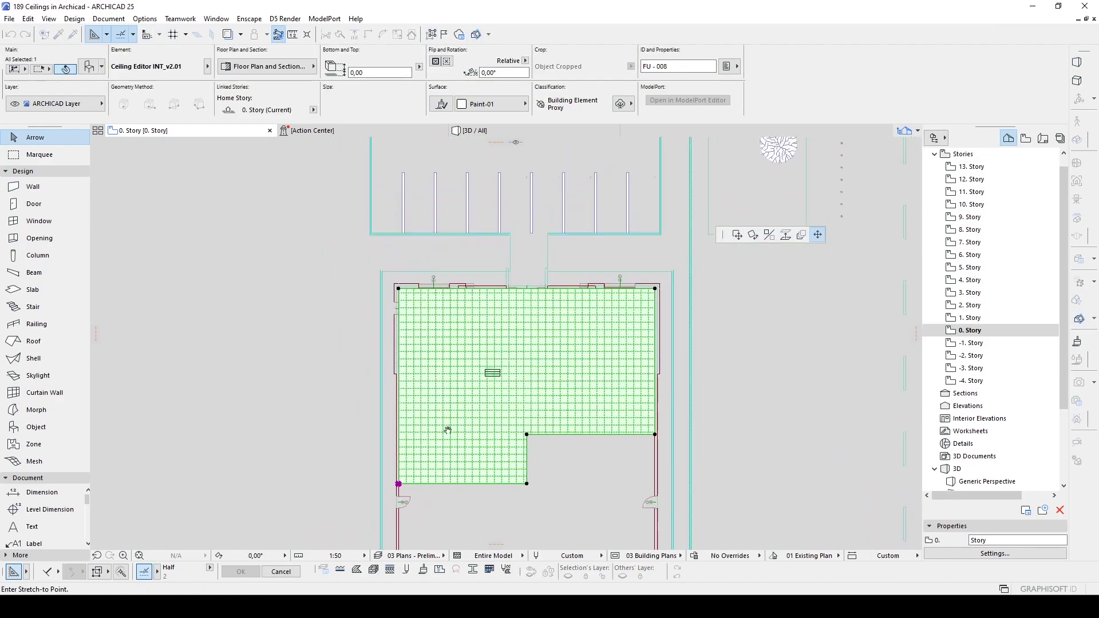
scroll(473, 382, "up", 2)
middle_click_drag(647, 256, 548, 271)
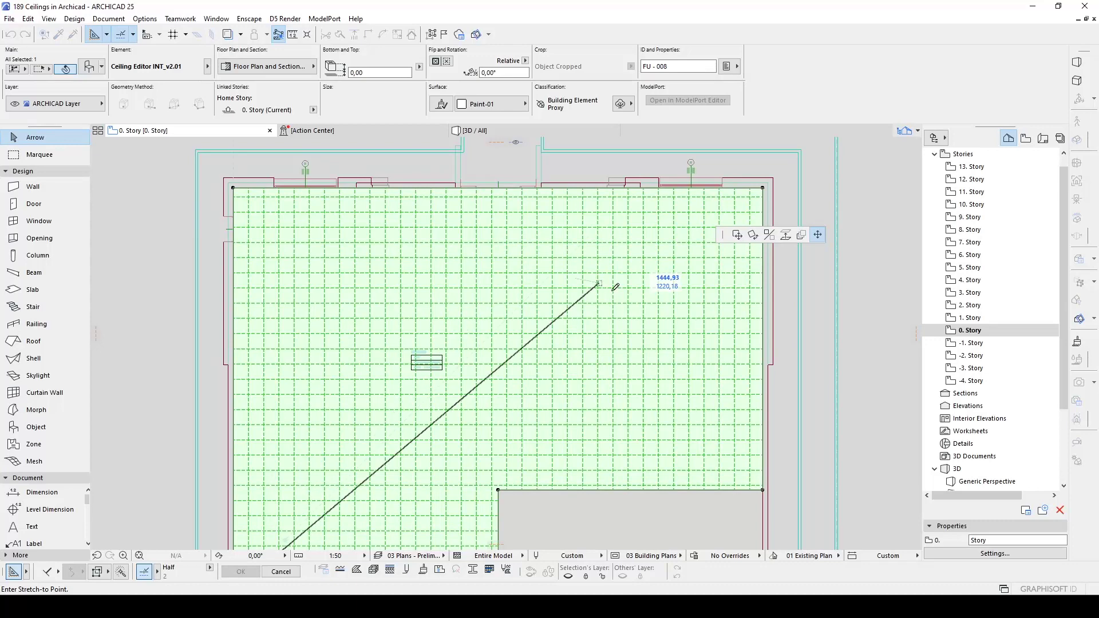
left_click(613, 296)
scroll(592, 309, "up", 7)
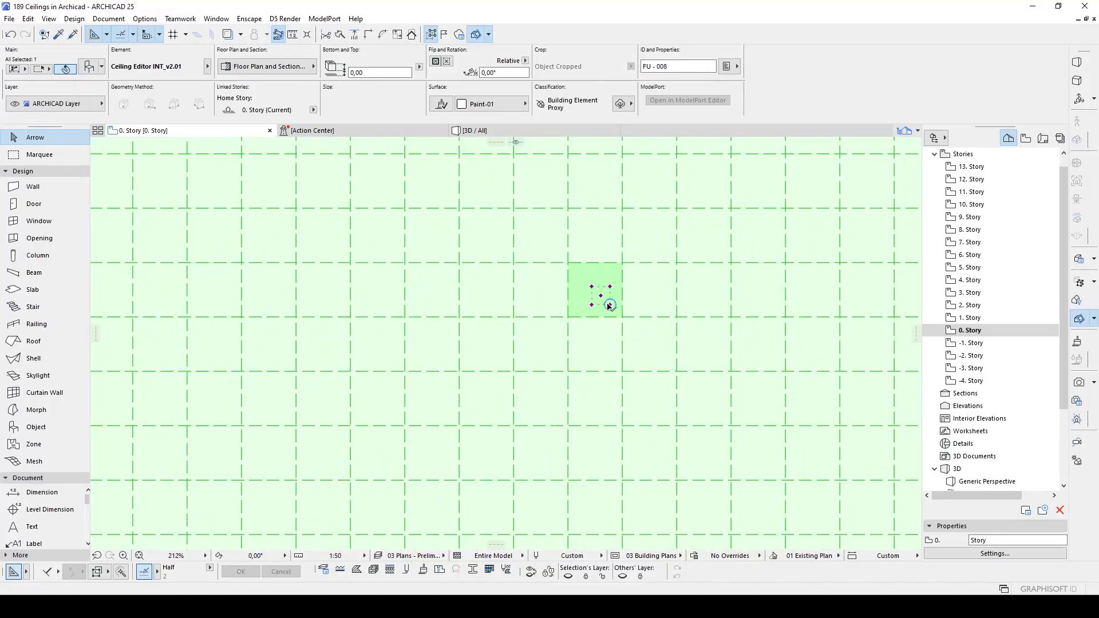
Stretch the selection grid's lower-right node down and right to cover an area of about eight by eight ceiling panels.
left_click(611, 307)
scroll(601, 302, "down", 5)
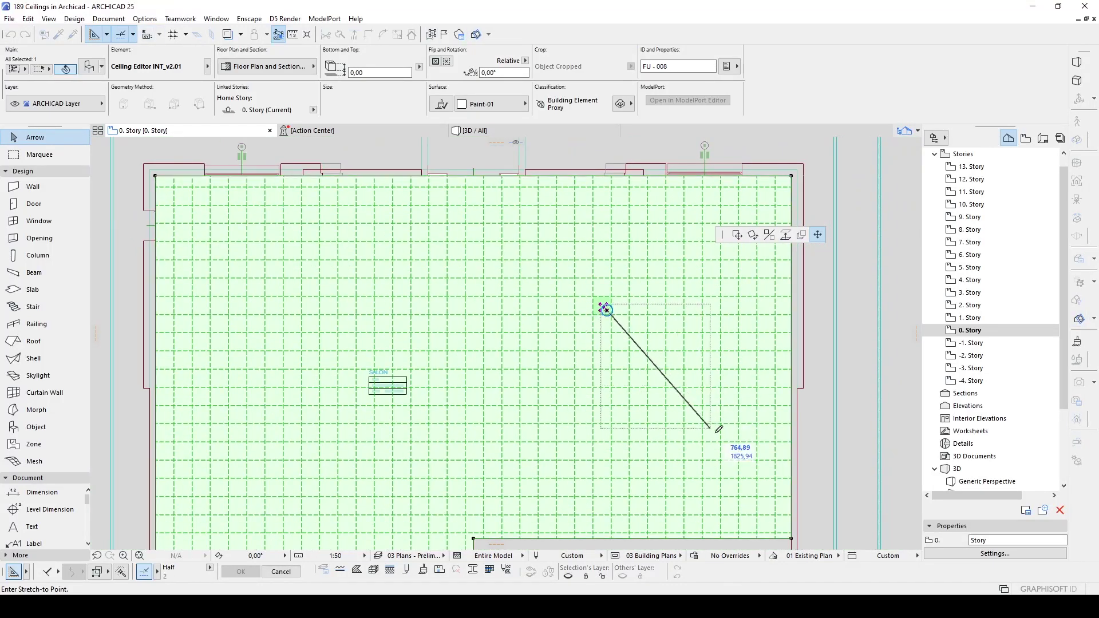
left_click(734, 443)
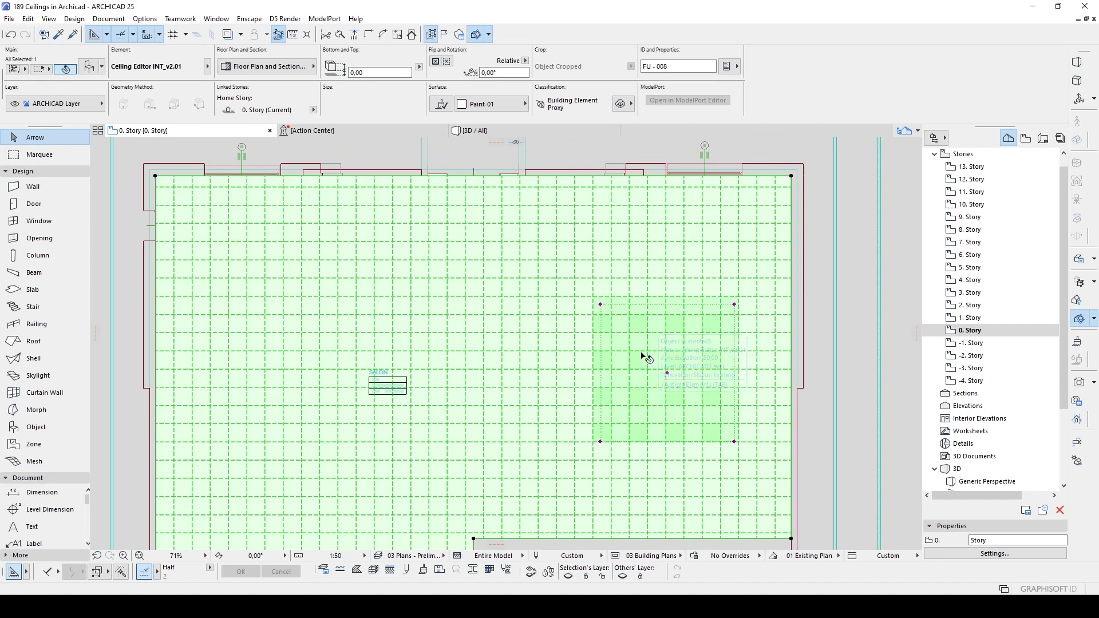
scroll(641, 352, "up", 2)
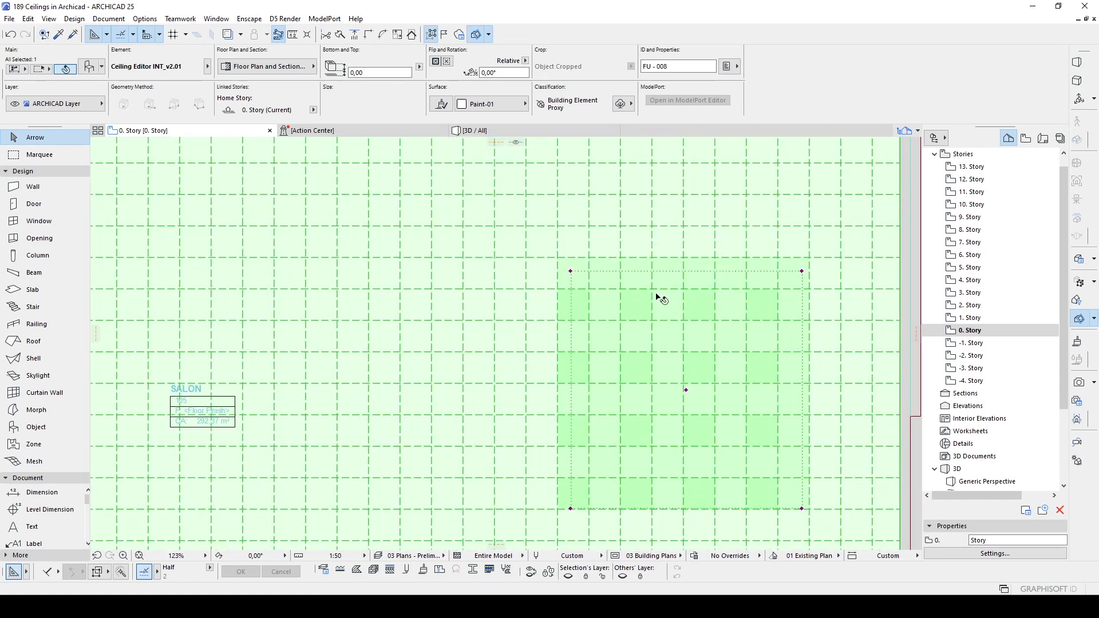
scroll(642, 313, "up", 2)
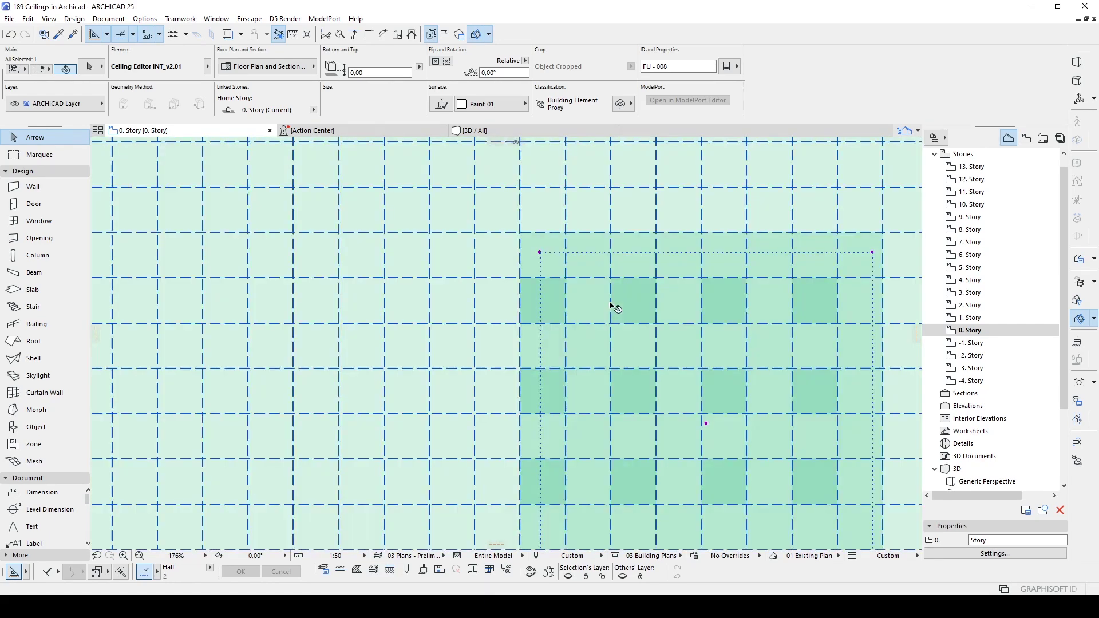
Add Ventilation accessories of type Circle to the selection grid panels in the ceiling's Accessories (group) settings and apply the change.
scroll(507, 258, "down", 4)
double_click(449, 249)
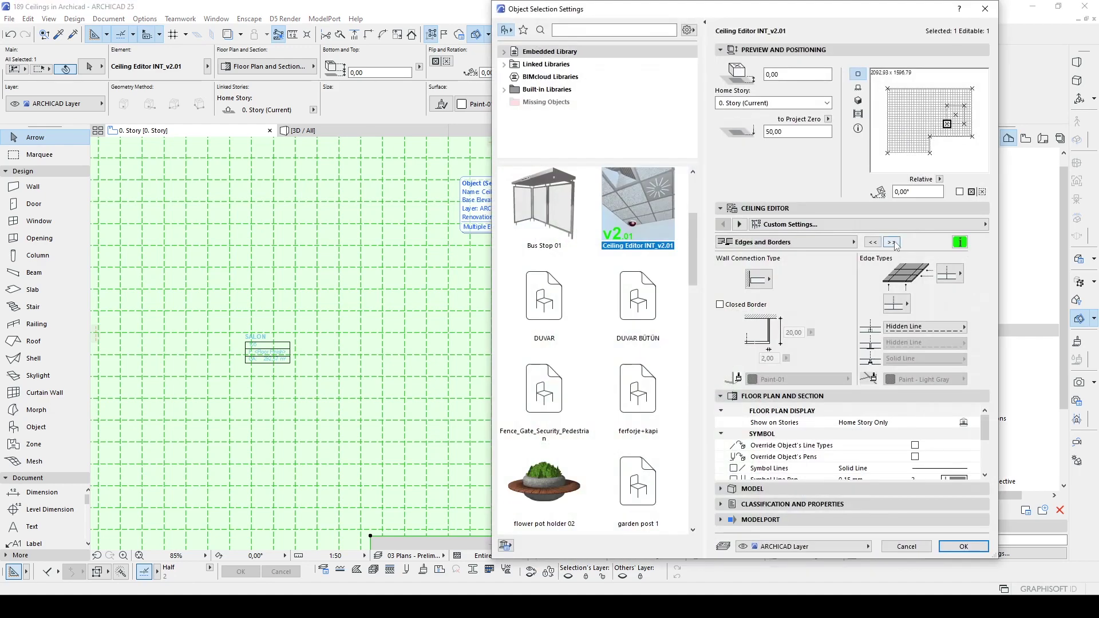
left_click(891, 242)
left_click(891, 242)
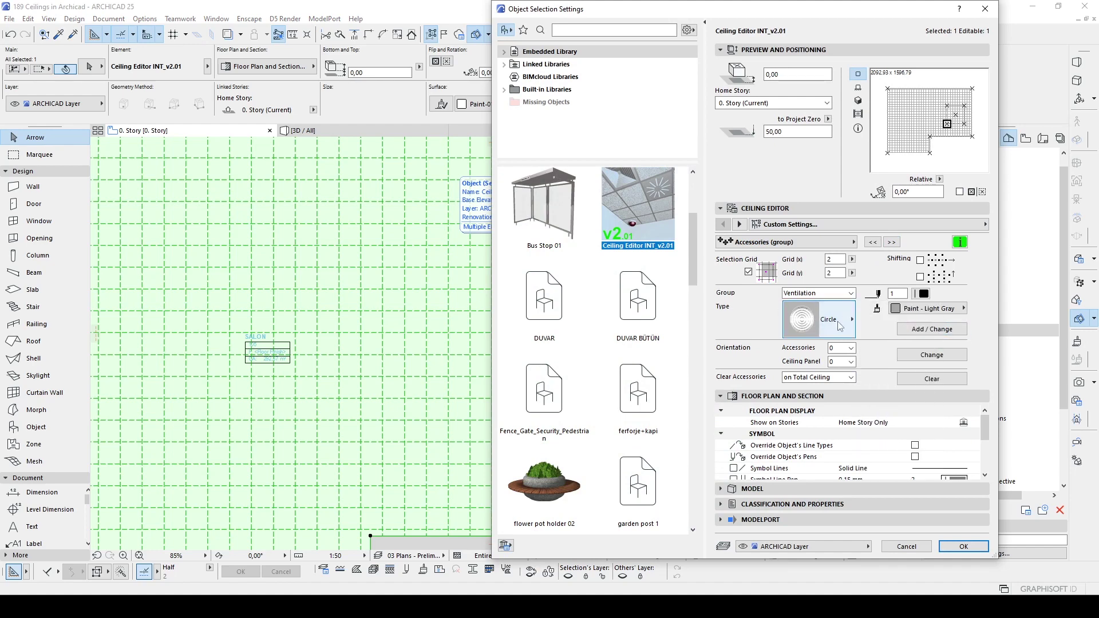
left_click(937, 331)
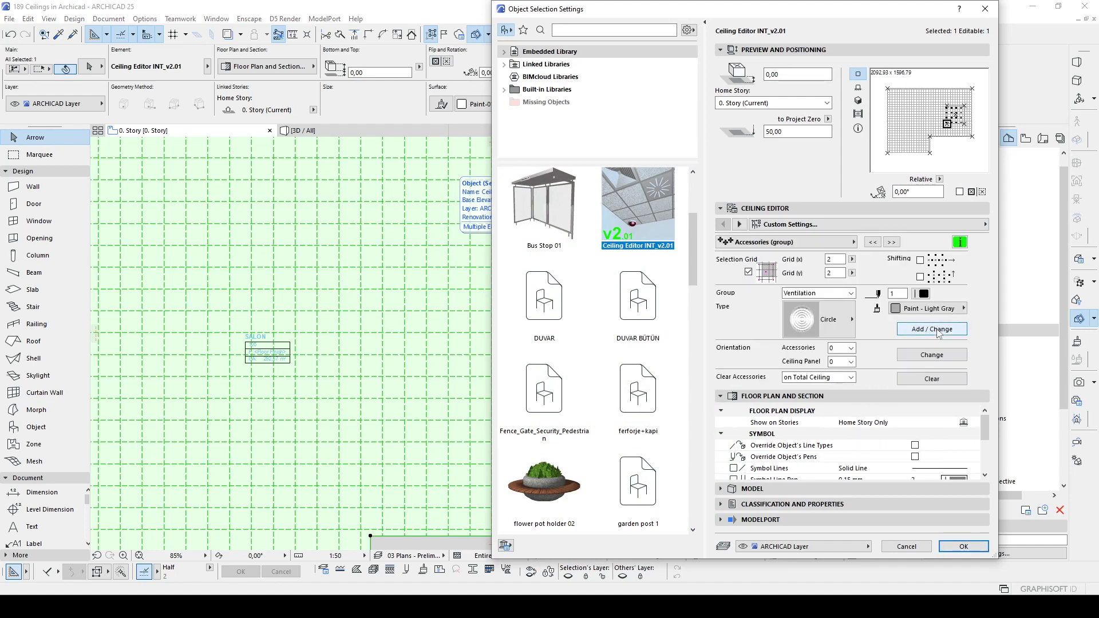
left_click(963, 546)
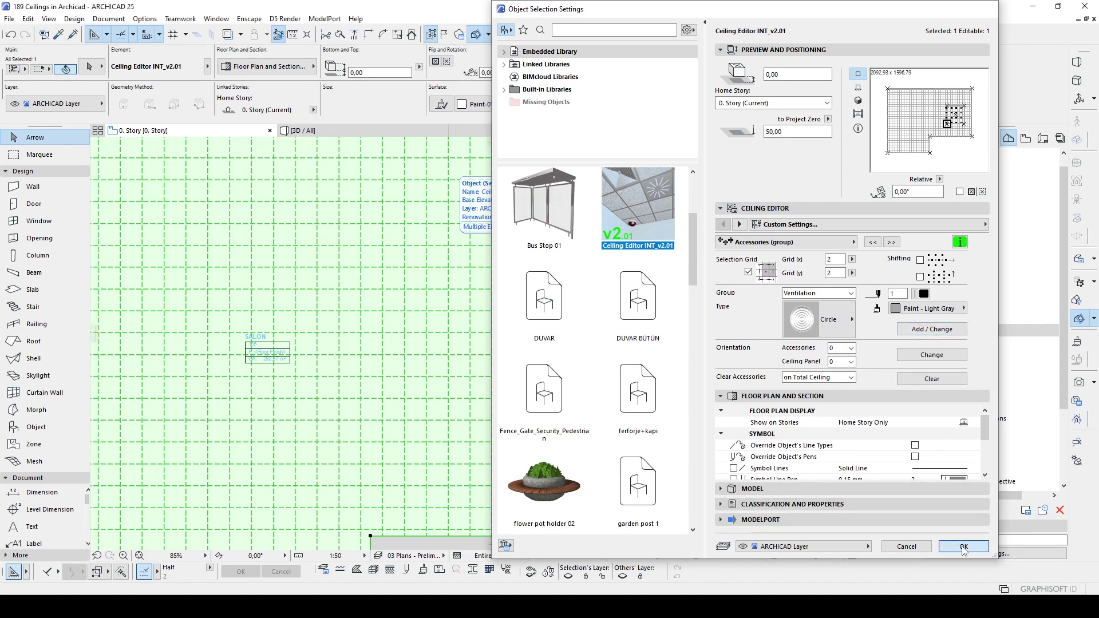
scroll(559, 378, "up", 7)
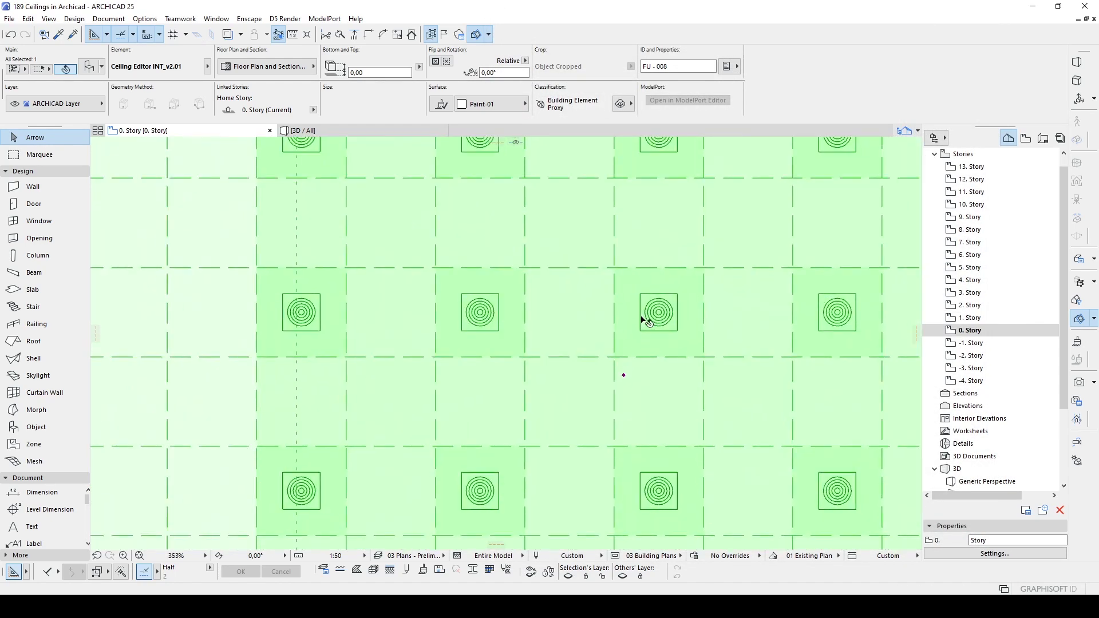
Fly through the 3D view to examine the circular ventilation accessories on the ceiling panels up close.
left_click(331, 130)
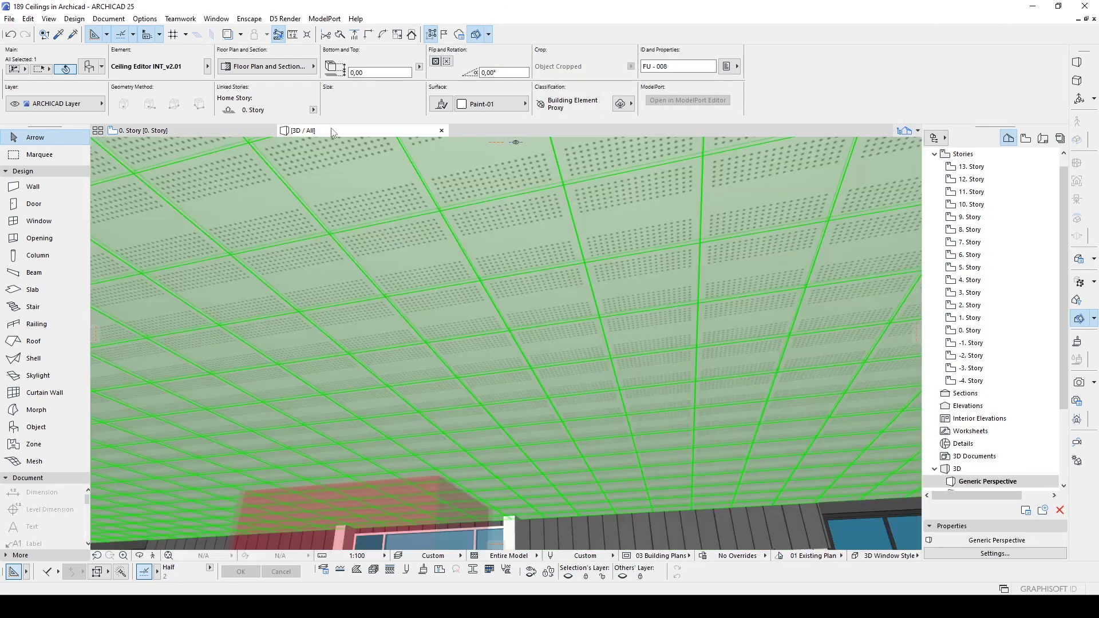
key("shift+F3")
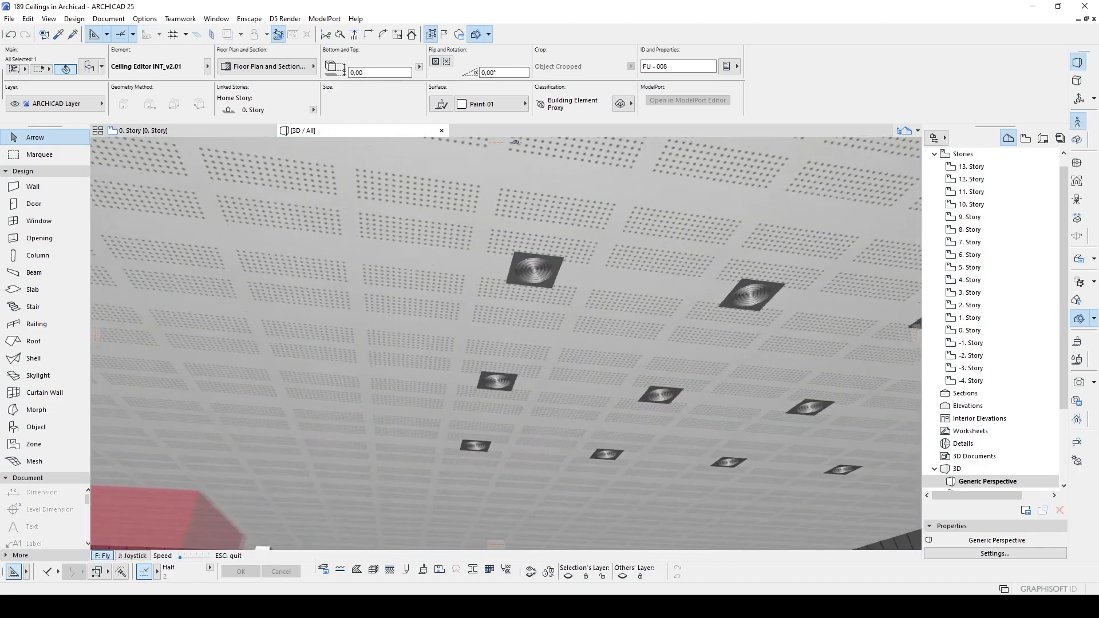
key("w")
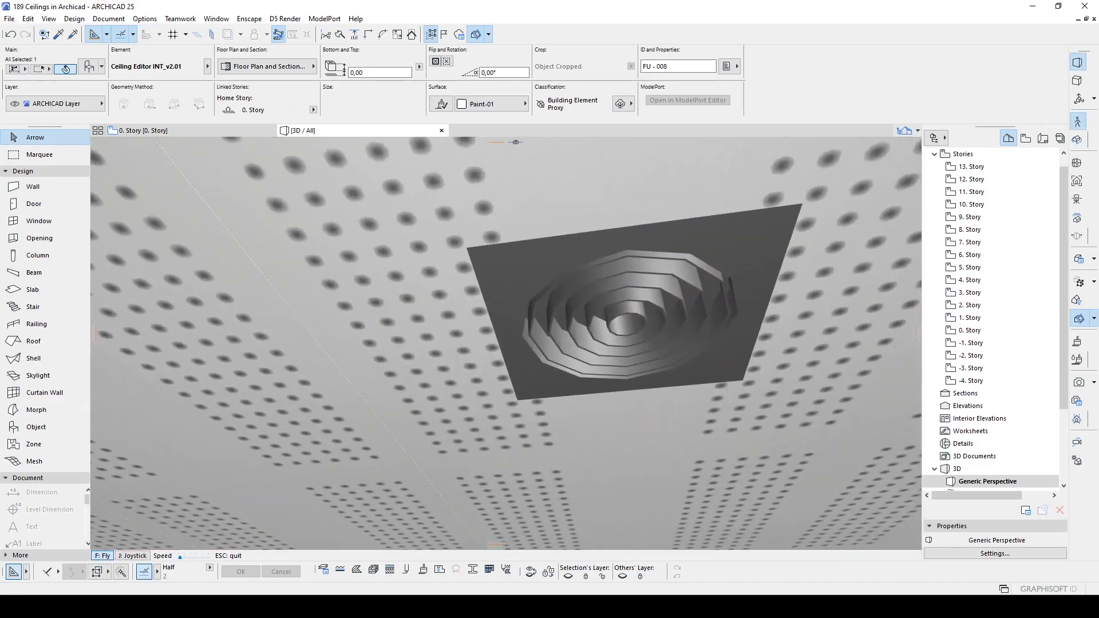
key("s")
key("Escape")
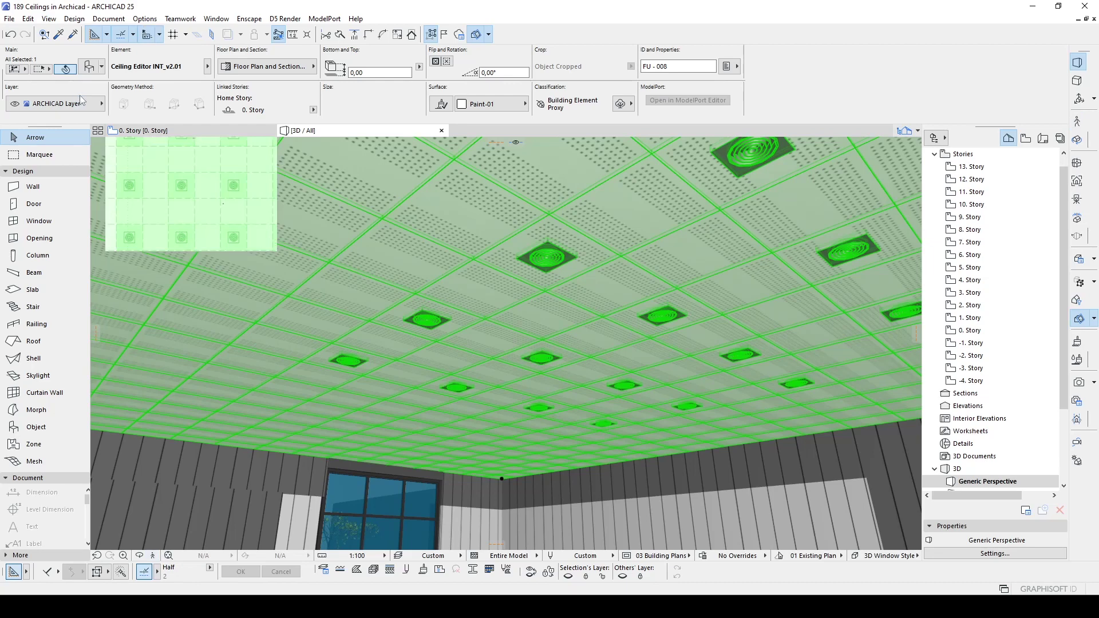
Reopen the ceiling's settings from the floor plan and examine the accessory types in the Safety, Audio and Accessory Panel groups.
left_click(143, 131)
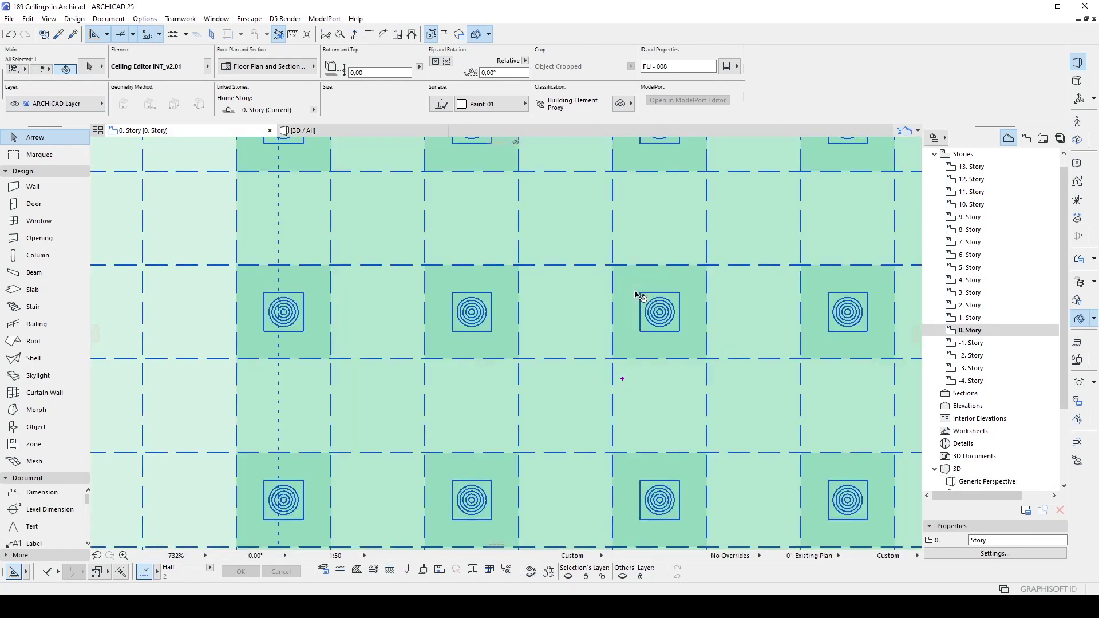
double_click(634, 294)
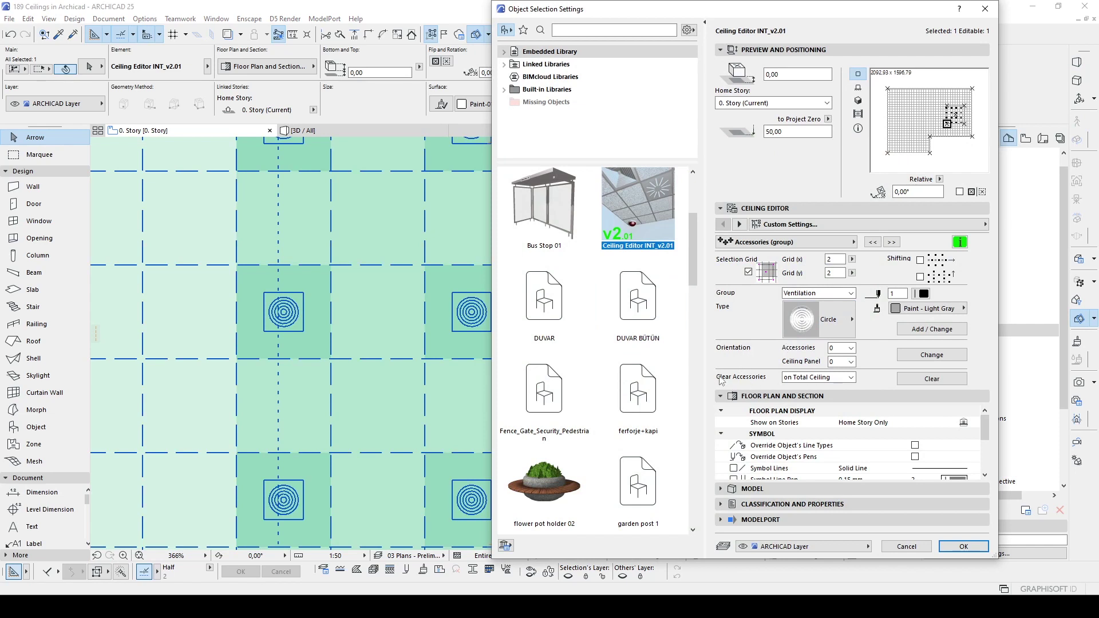
left_click(852, 349)
left_click(821, 299)
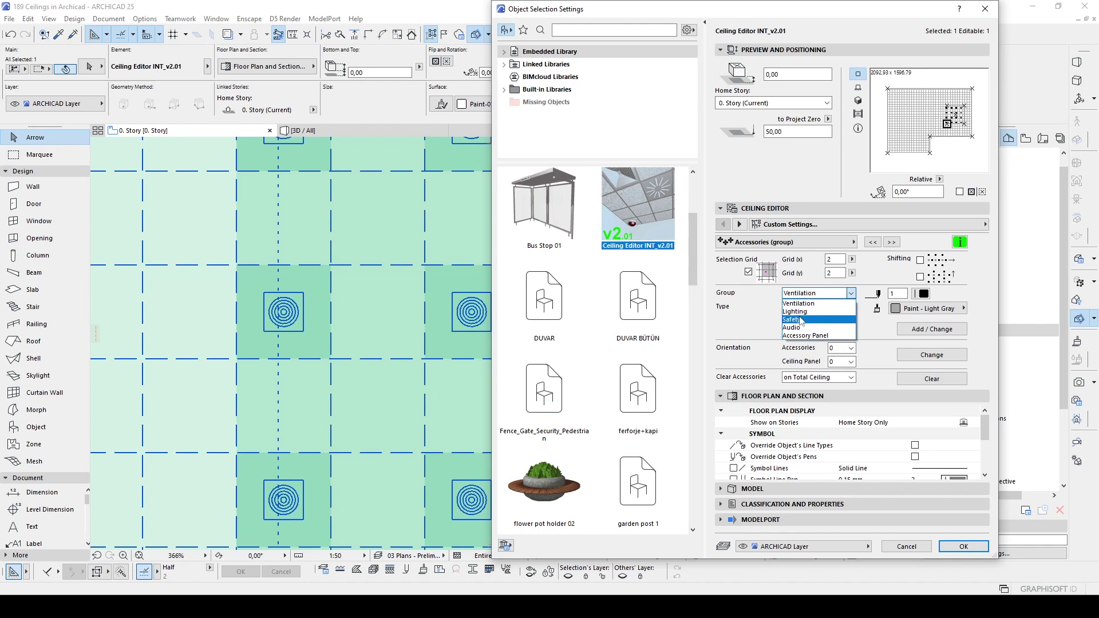
left_click(805, 322)
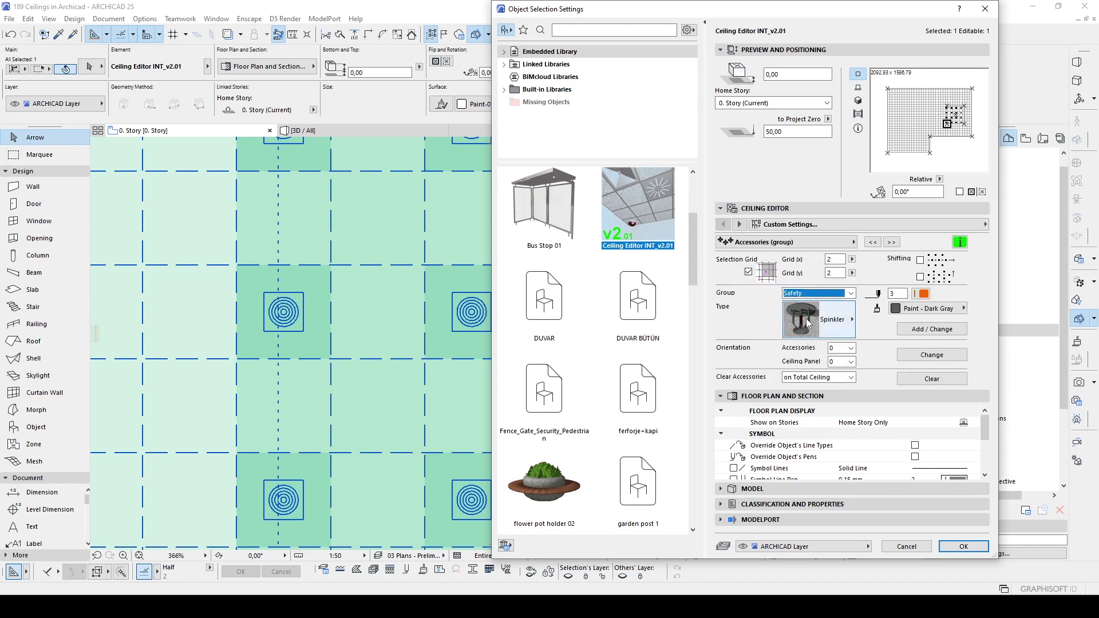
left_click(819, 318)
left_click(817, 318)
left_click(818, 293)
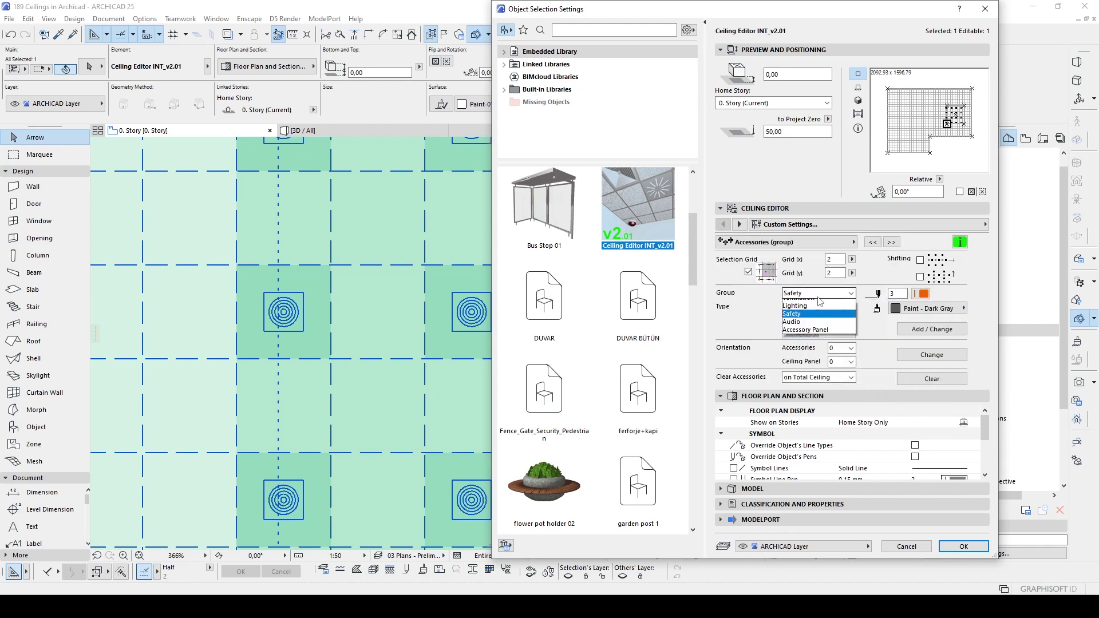
left_click(811, 328)
left_click(802, 316)
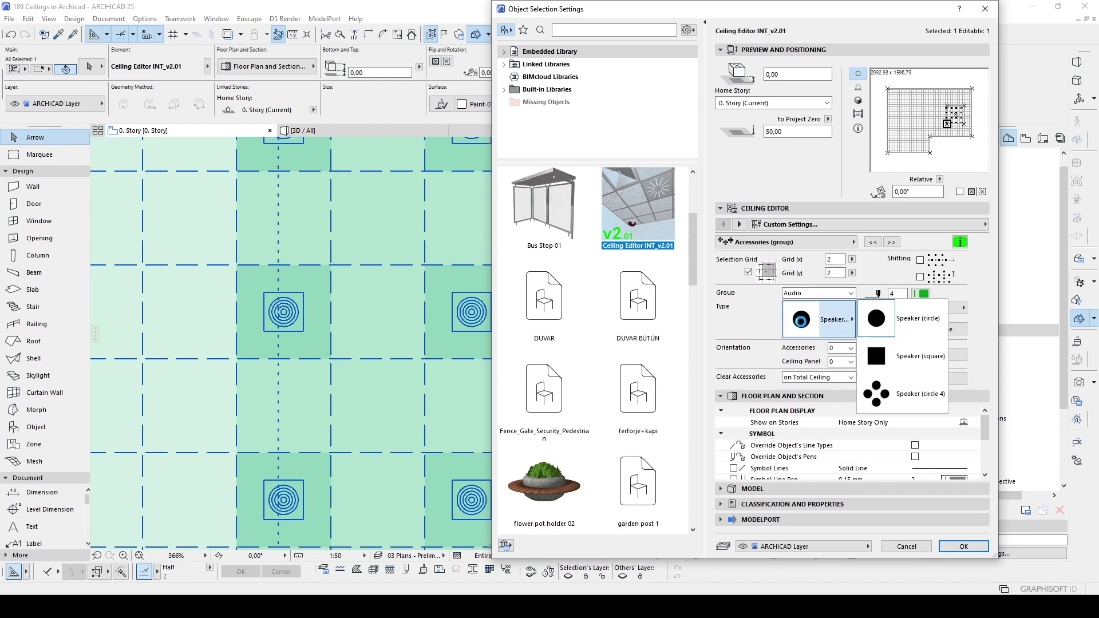
left_click(801, 320)
left_click(807, 295)
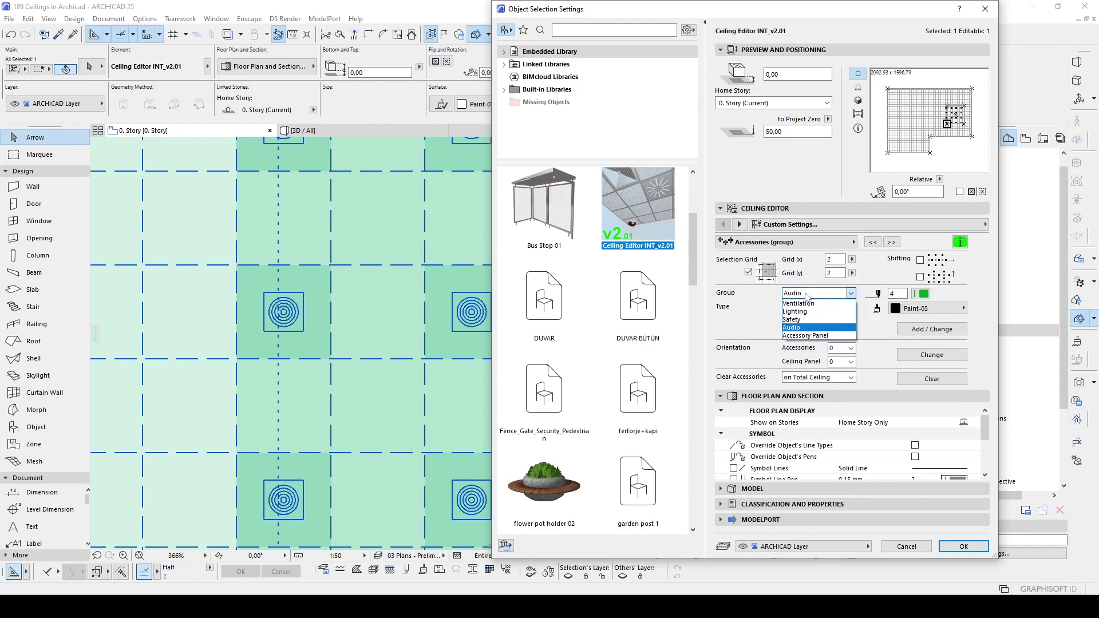
left_click(801, 335)
left_click(827, 323)
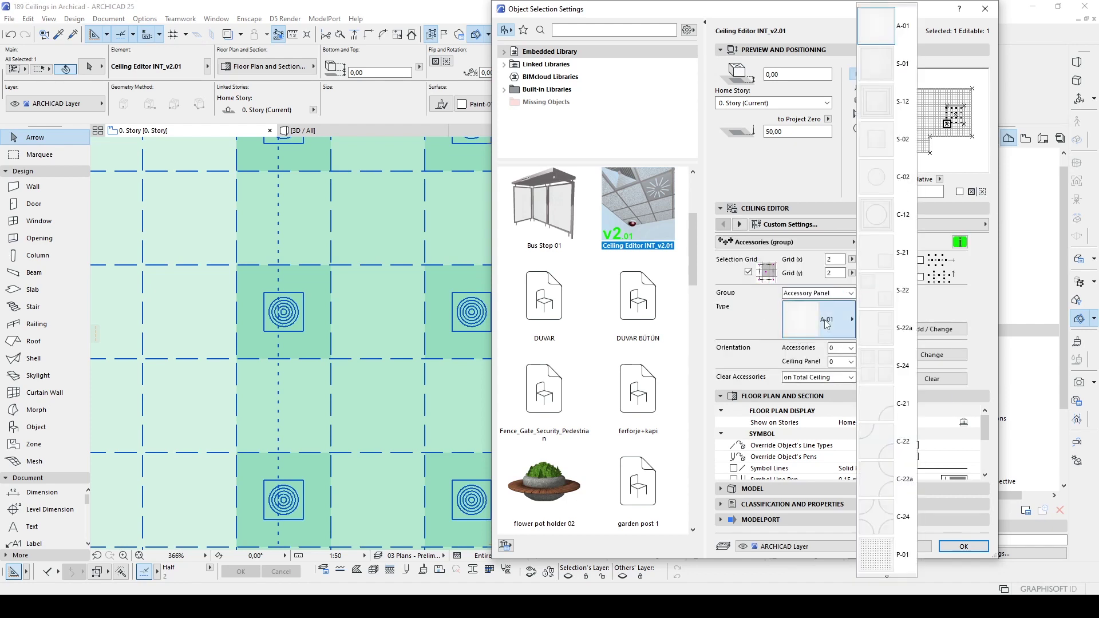
left_click(827, 324)
Change the selection grid's accessories to the Lighting group's Compact Fluorescent type and apply the settings to the ceiling.
left_click(818, 293)
left_click(808, 315)
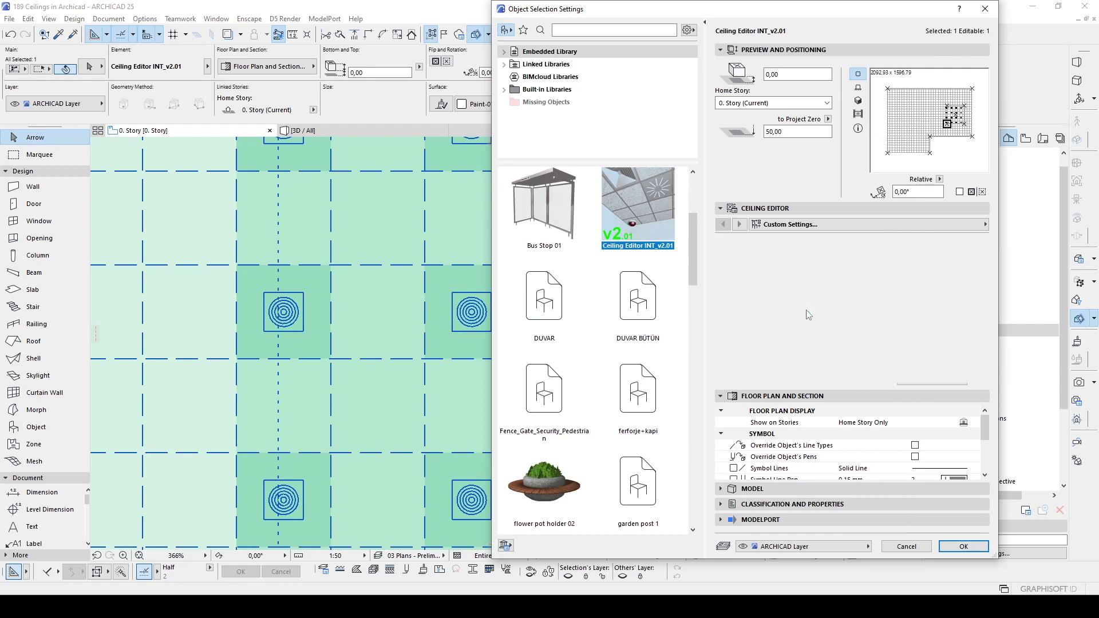
left_click(812, 325)
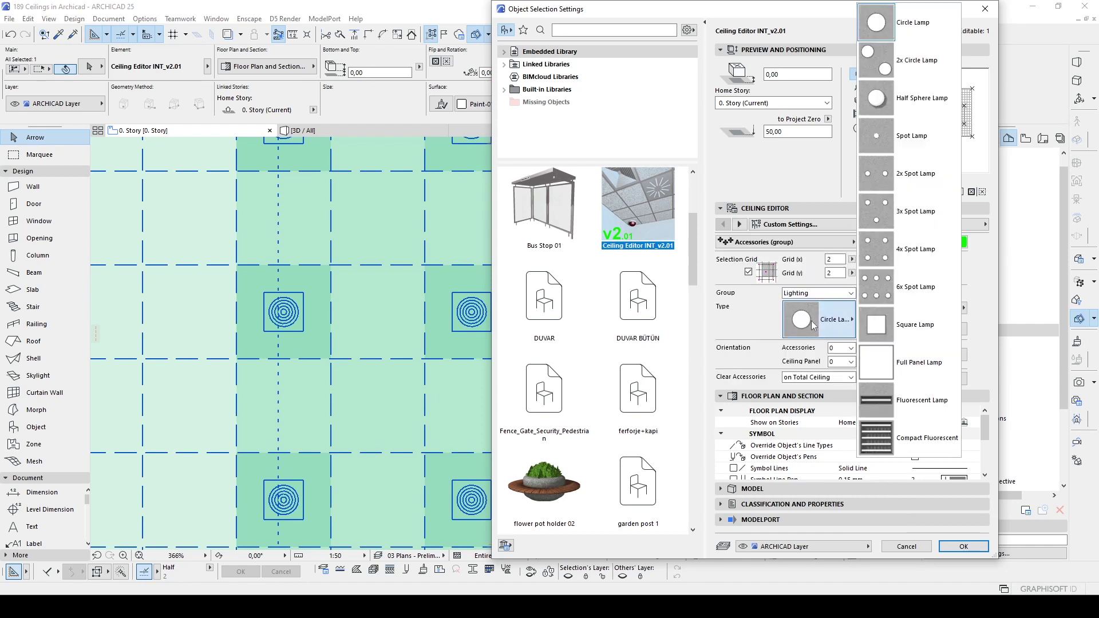
left_click(896, 442)
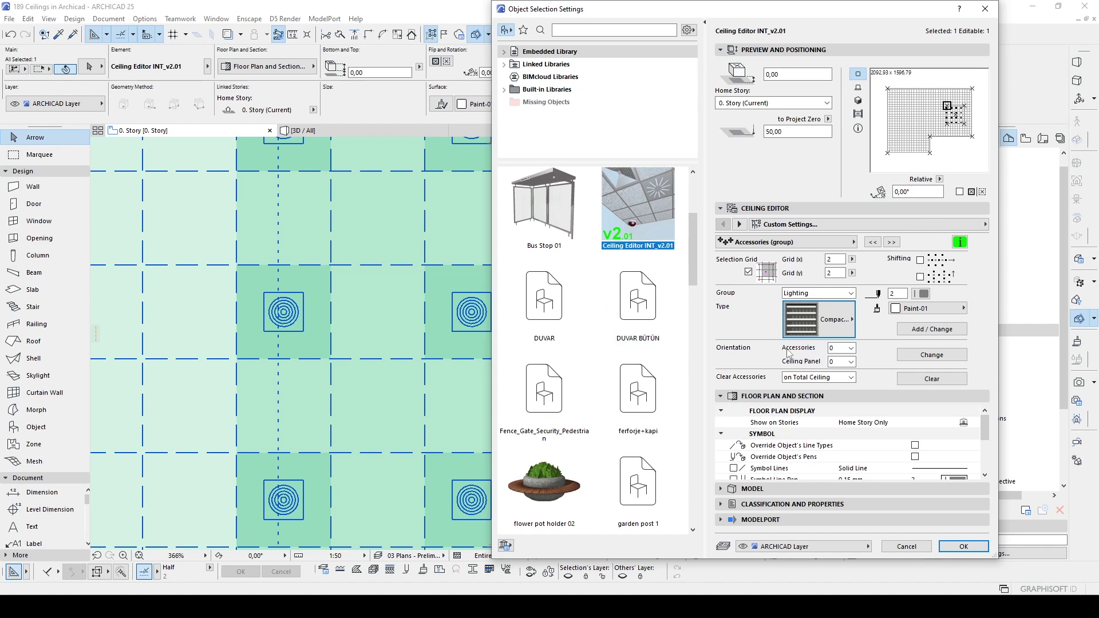
left_click(909, 331)
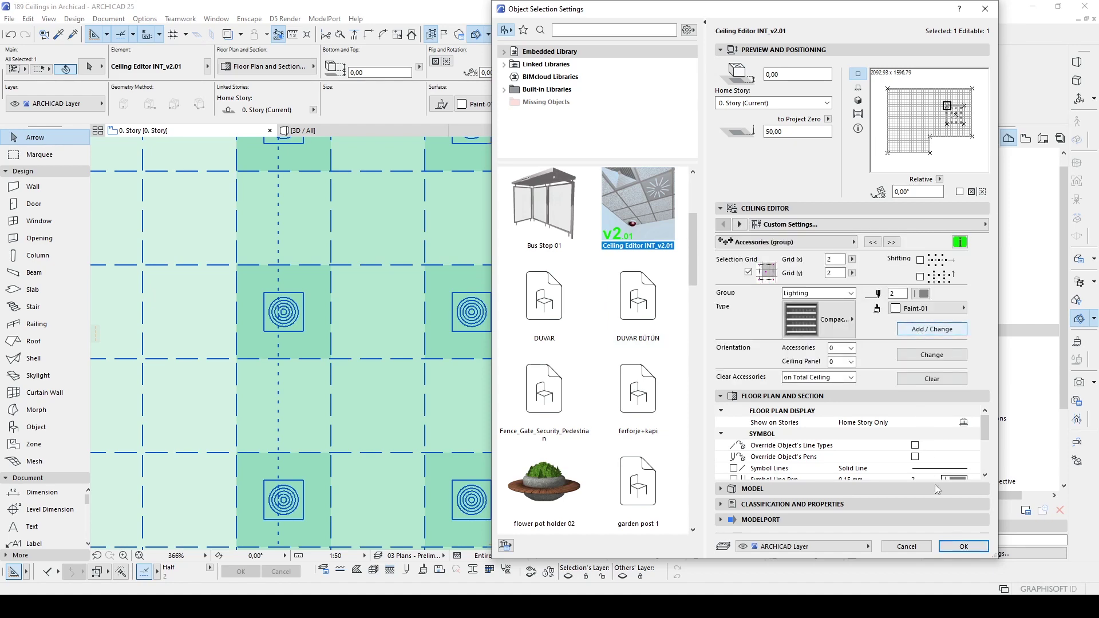
left_click(963, 546)
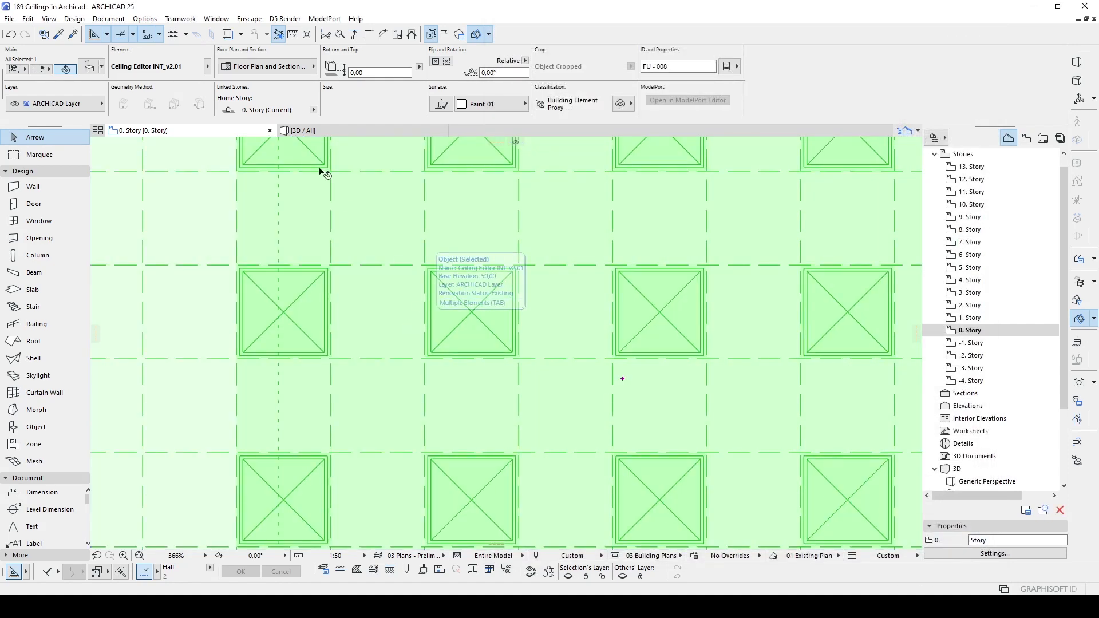
Fly through the room in 3D to examine the compact fluorescent lamps on the ceiling.
left_click(303, 130)
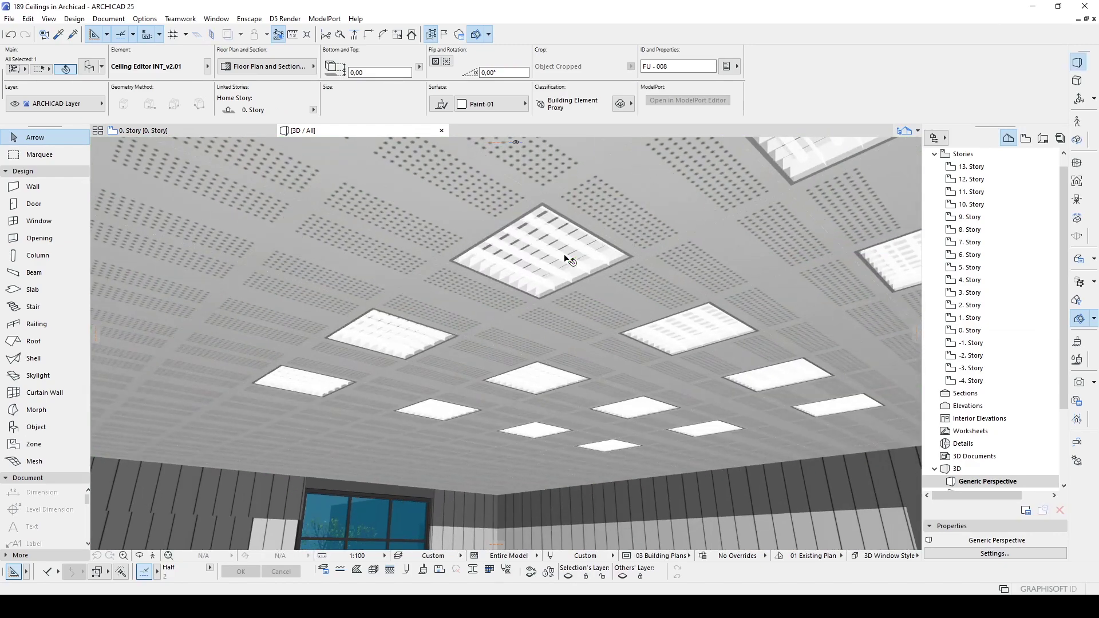
scroll(564, 259, "up", 4)
scroll(584, 238, "down", 3)
key("f")
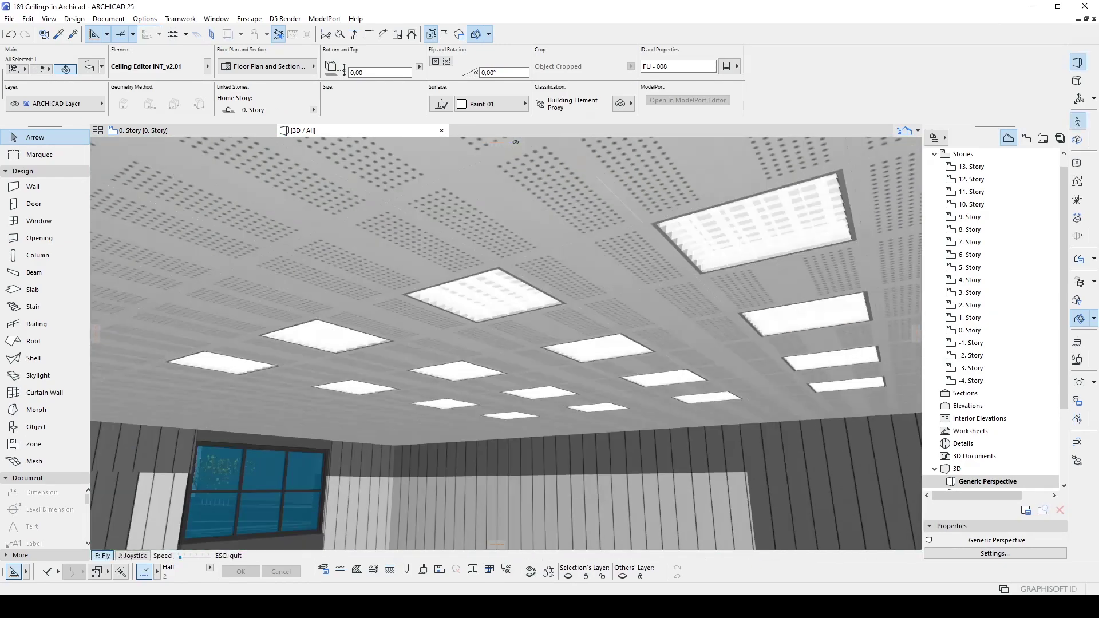
key("s")
key("w")
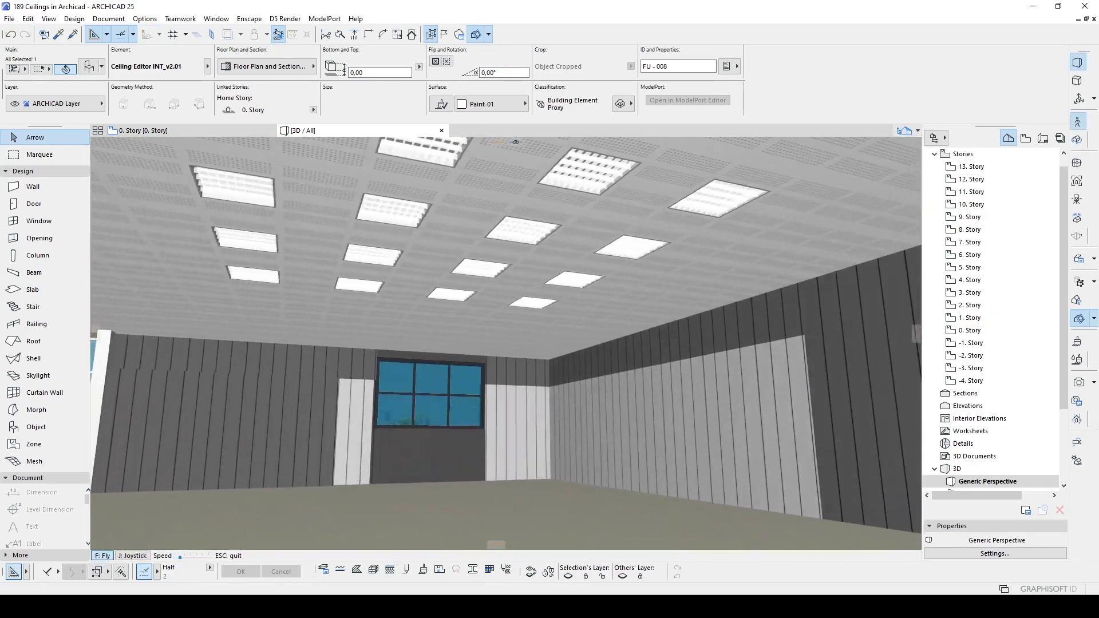
key("a")
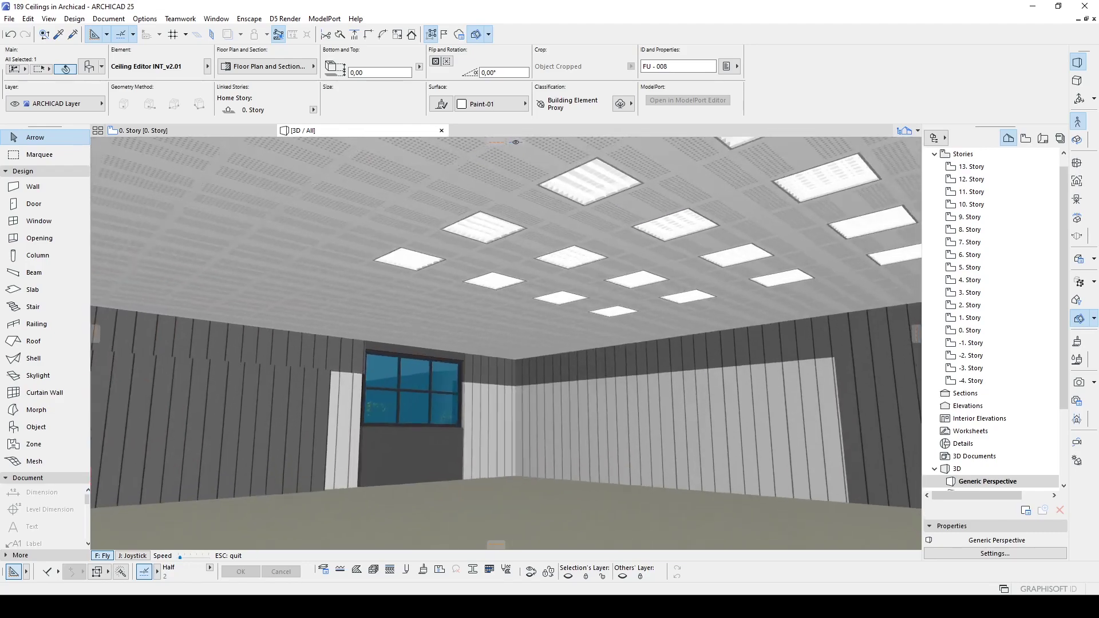
key("s")
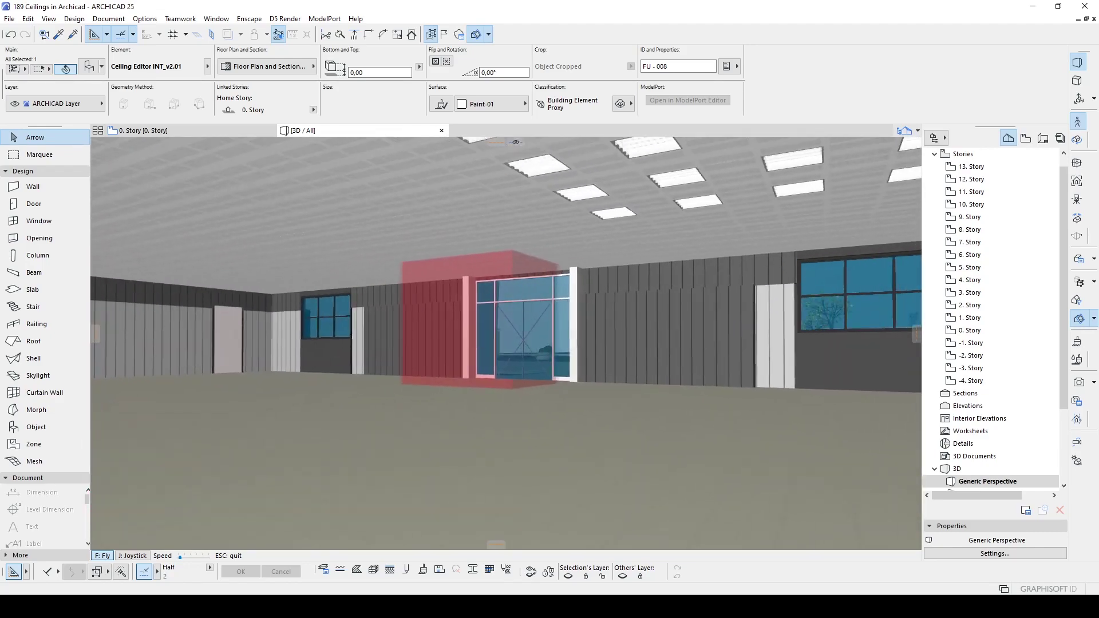
key("Right")
key("Escape")
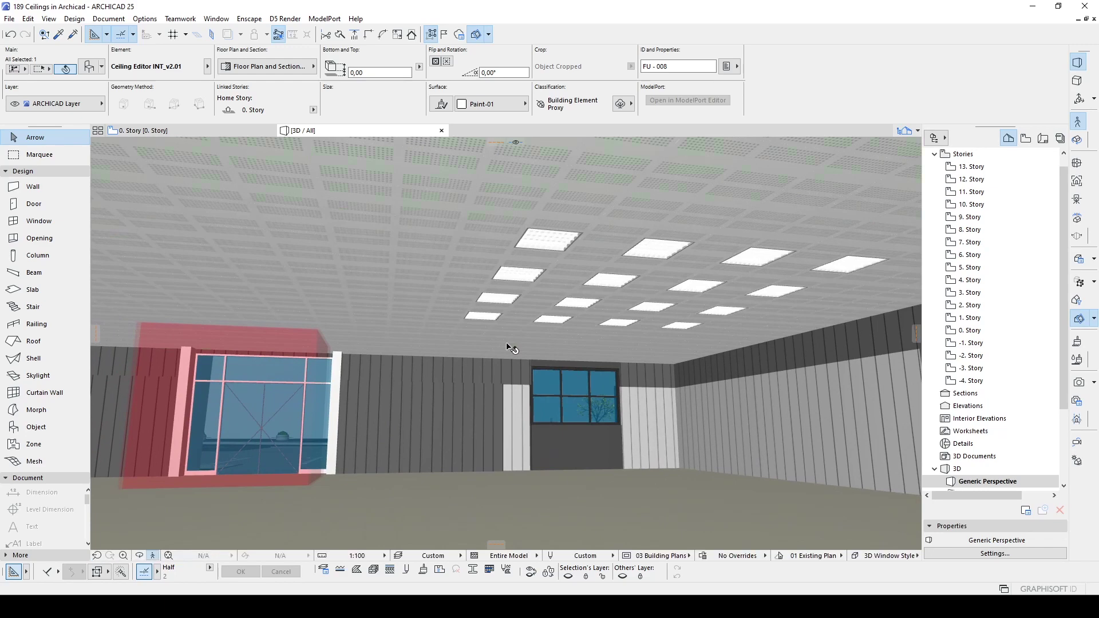
Reopen the ceiling's settings from the floor plan and examine the Appearance and More Information pages.
left_click(144, 130)
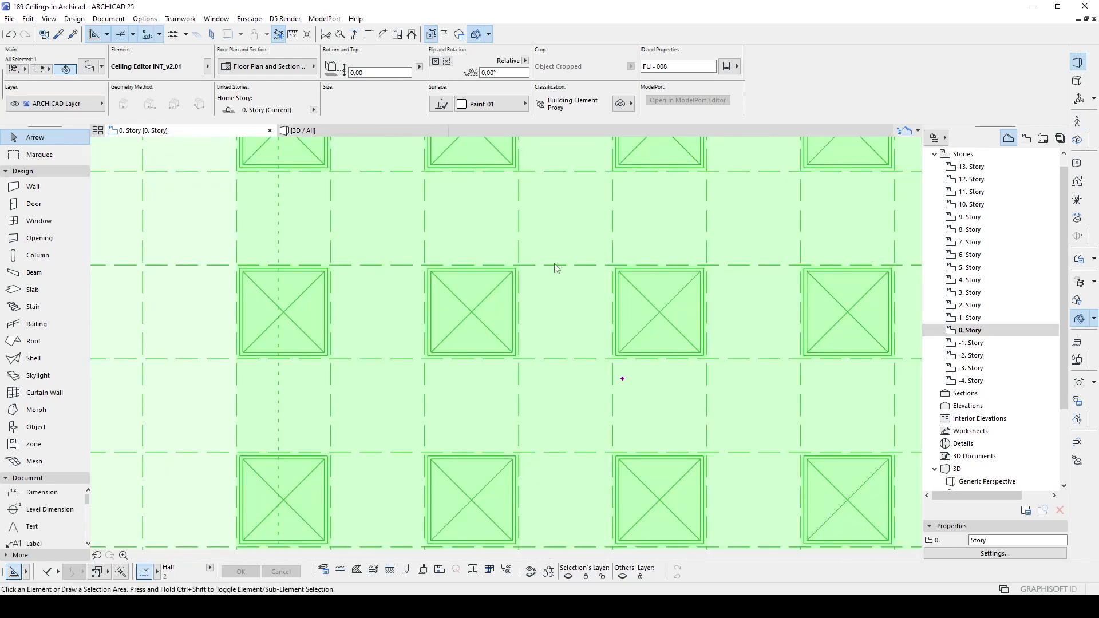
scroll(554, 263, "down", 6)
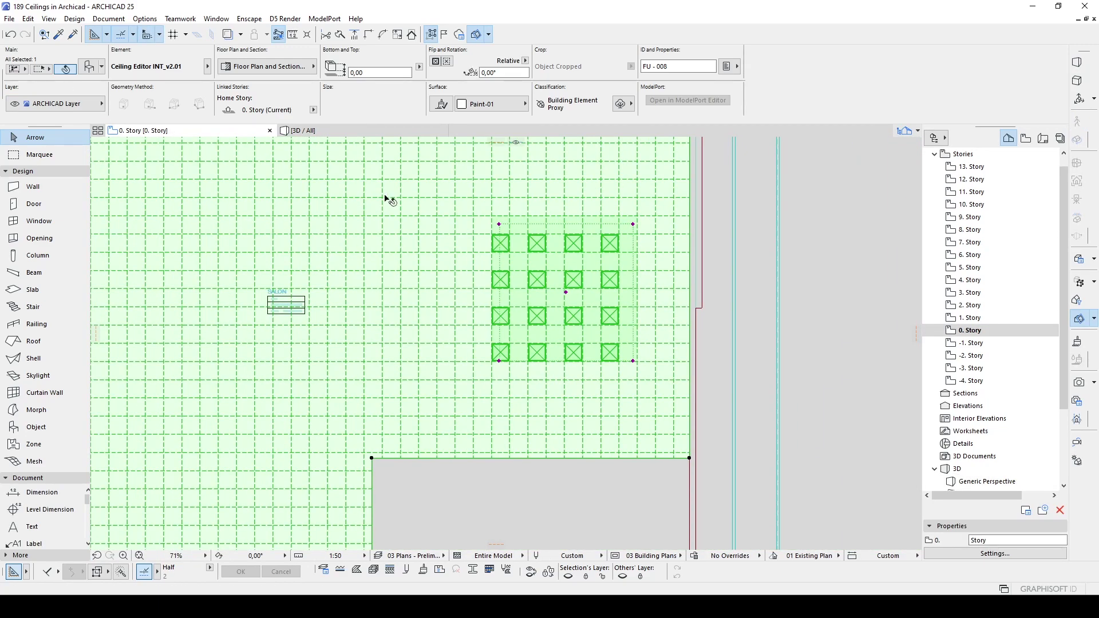
key("ctrl+t")
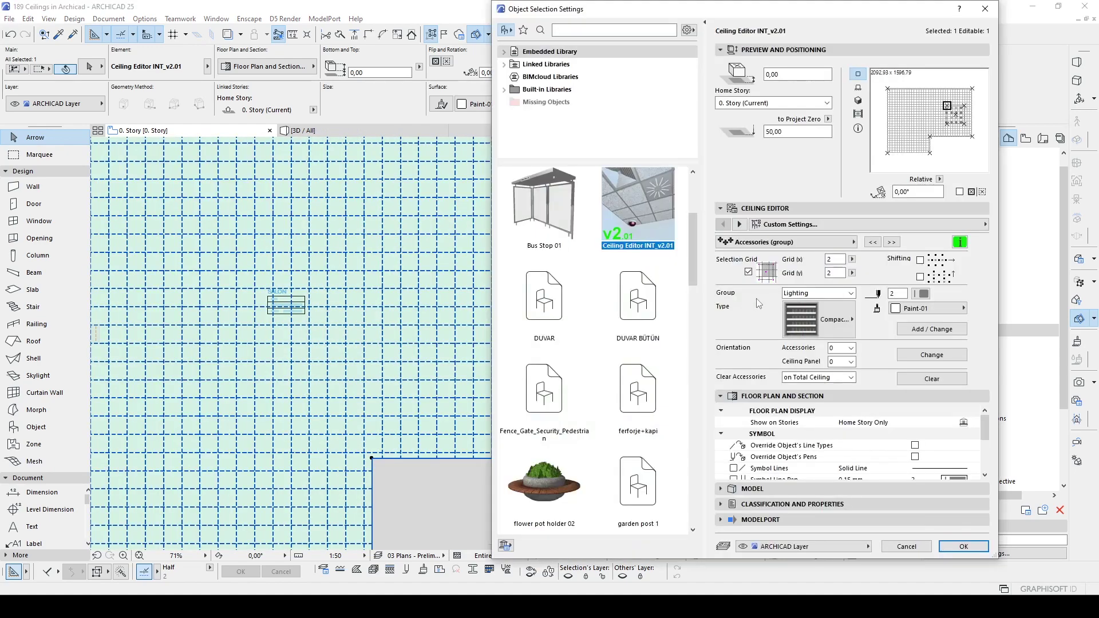
left_click(897, 244)
left_click(897, 244)
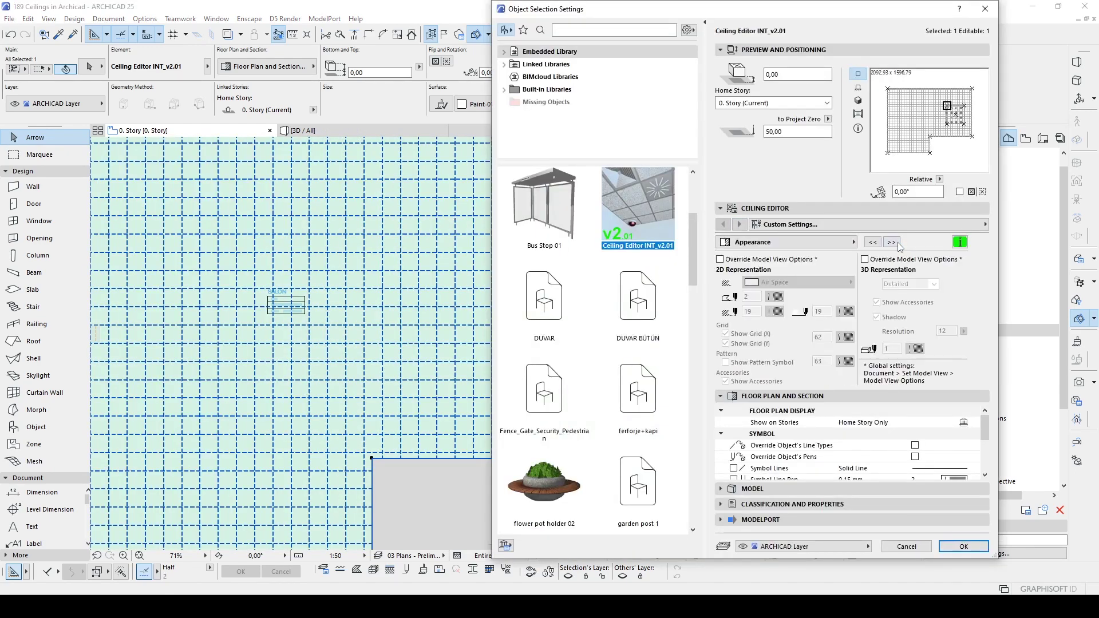
left_click(897, 243)
left_click(891, 243)
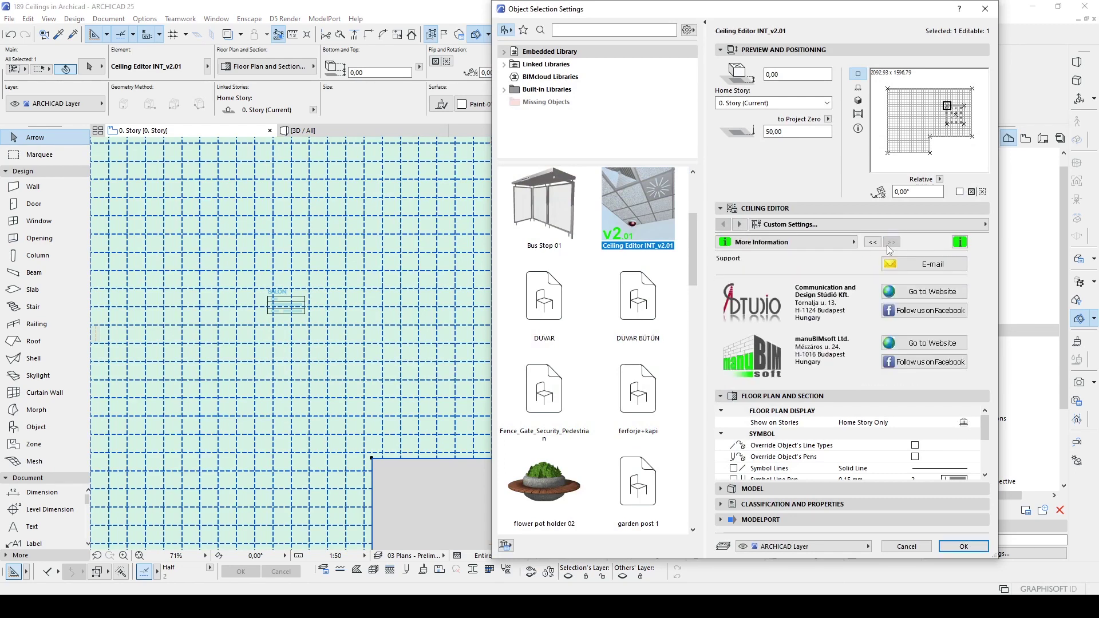
Enable Set grid origin and direction in the ceiling's Editing Tools settings and apply it to the ceiling.
left_click(873, 242)
left_click(873, 242)
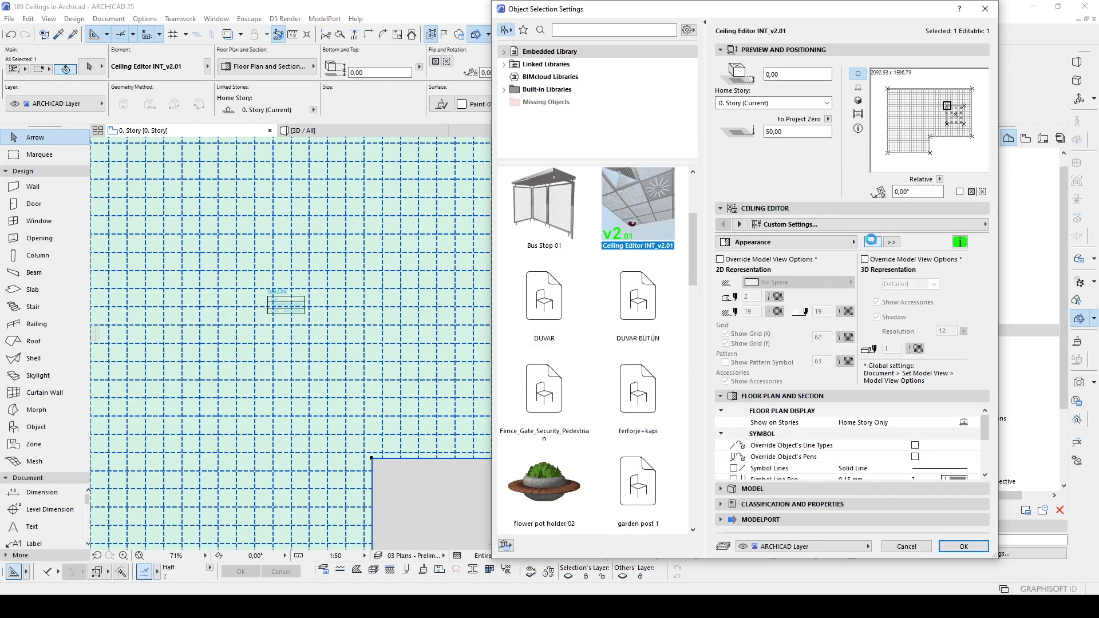
left_click(873, 242)
left_click(873, 242)
left_click(873, 242)
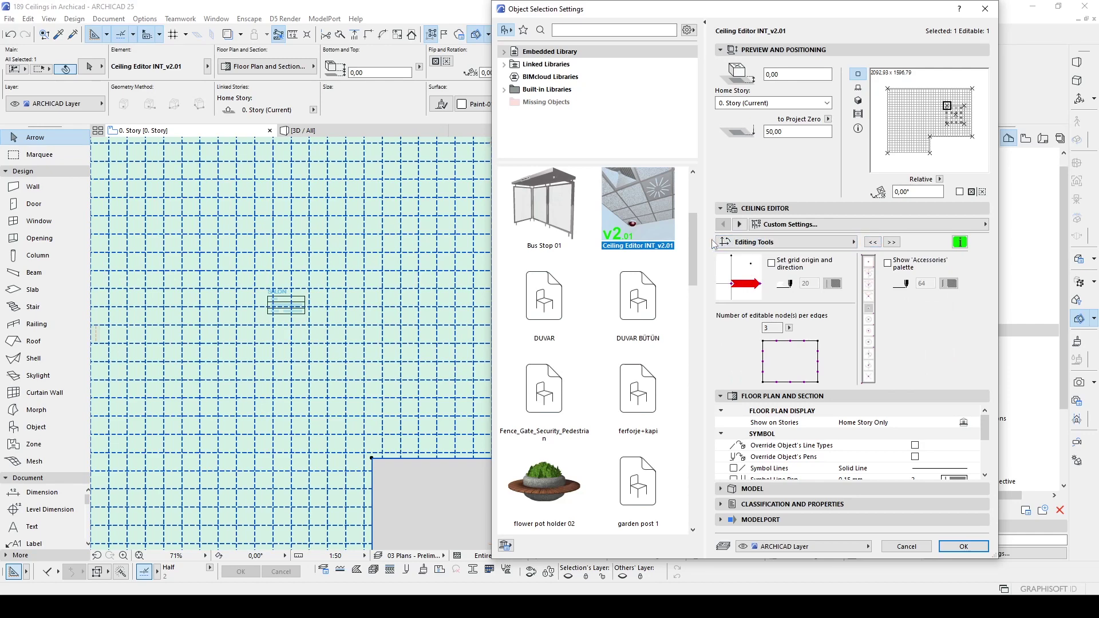
left_click(772, 264)
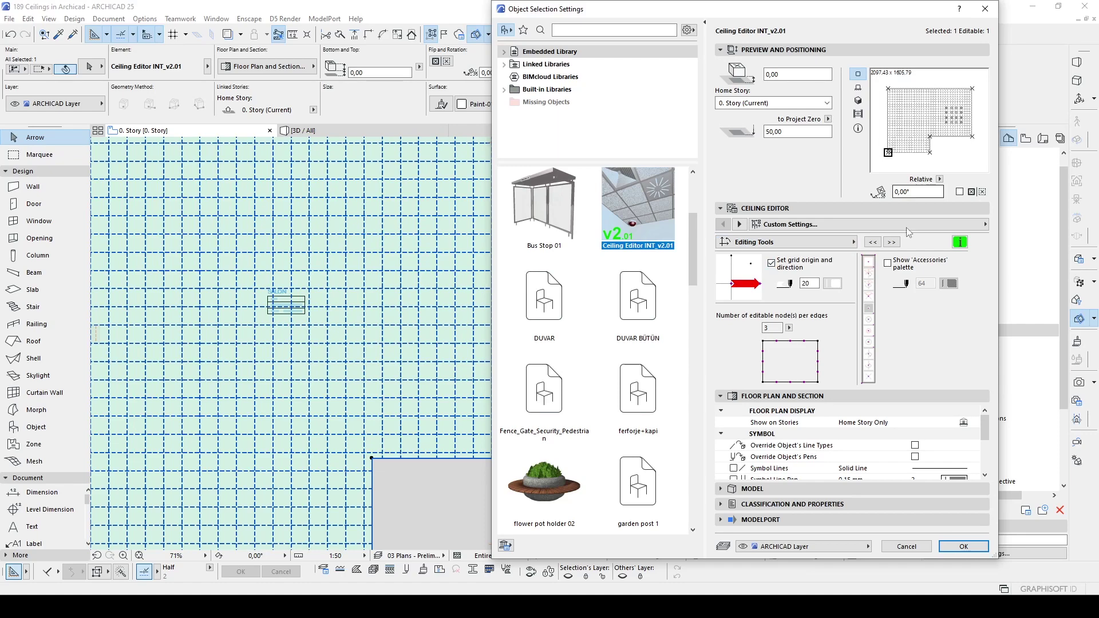
left_click(964, 547)
scroll(420, 299, "down", 4)
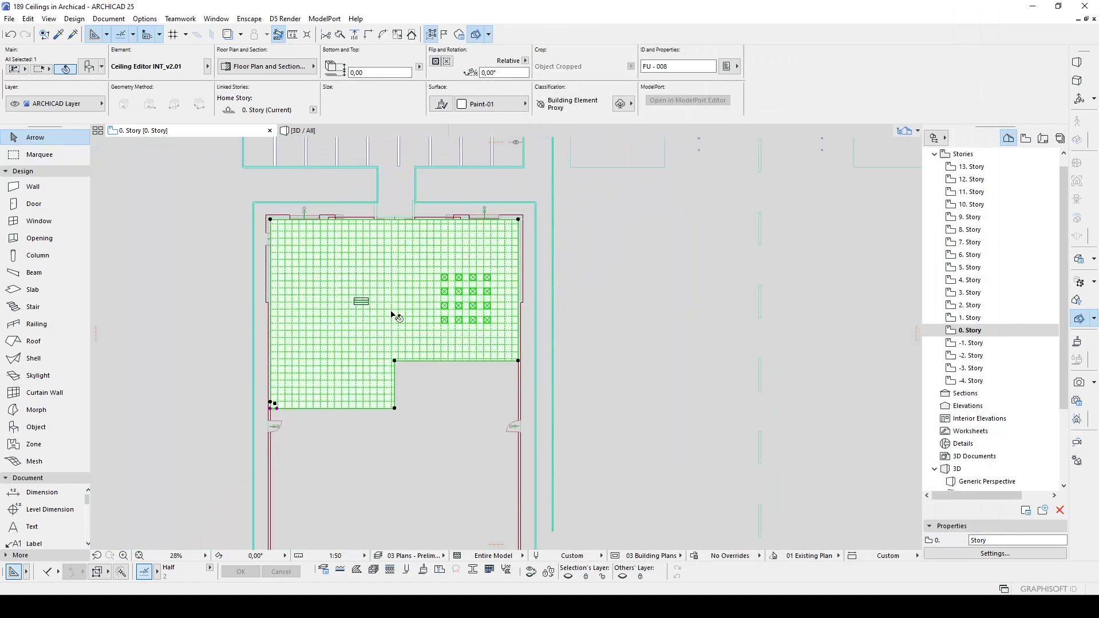
Move the ceiling's grid origin from the lower-left corner of the ceiling outline to its inner corner.
scroll(265, 401, "up", 9)
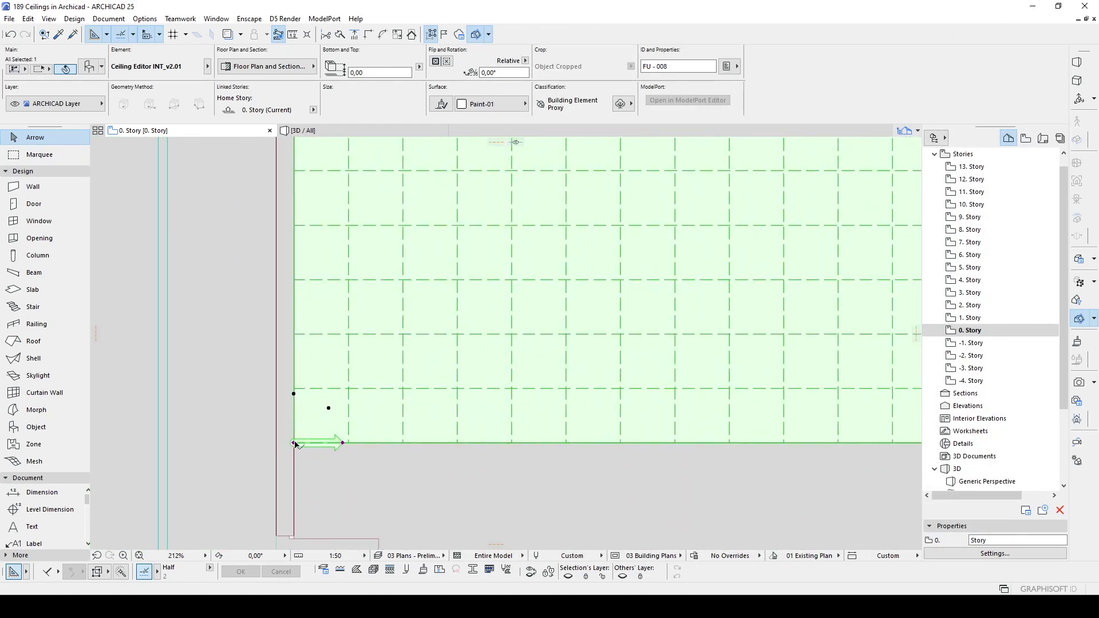
left_click(295, 443)
scroll(335, 407, "down", 4)
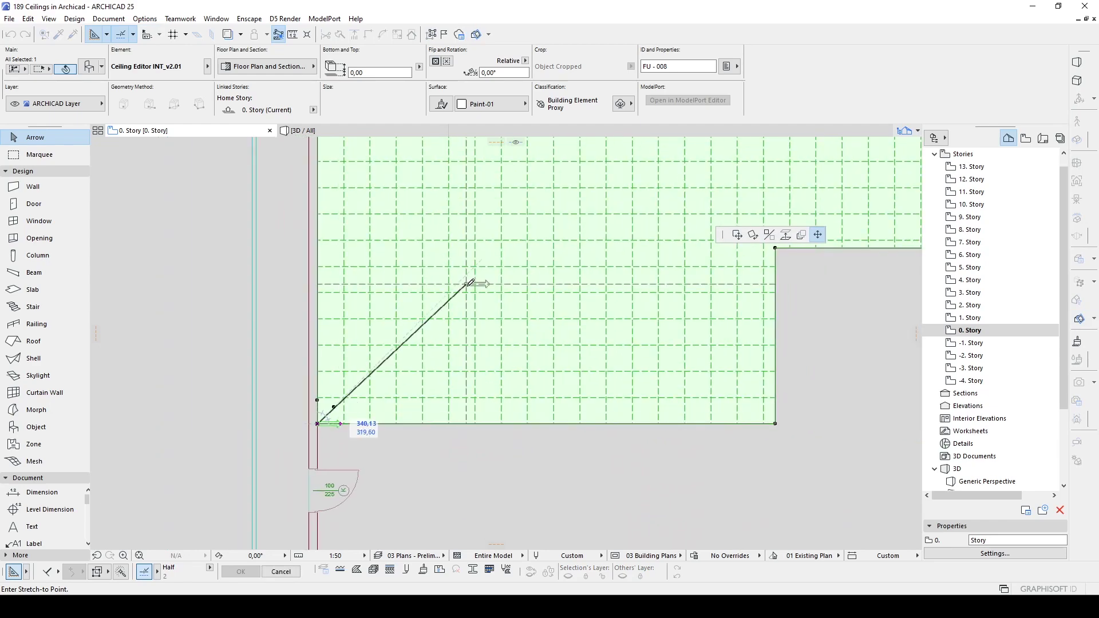
middle_click_drag(469, 282, 339, 421)
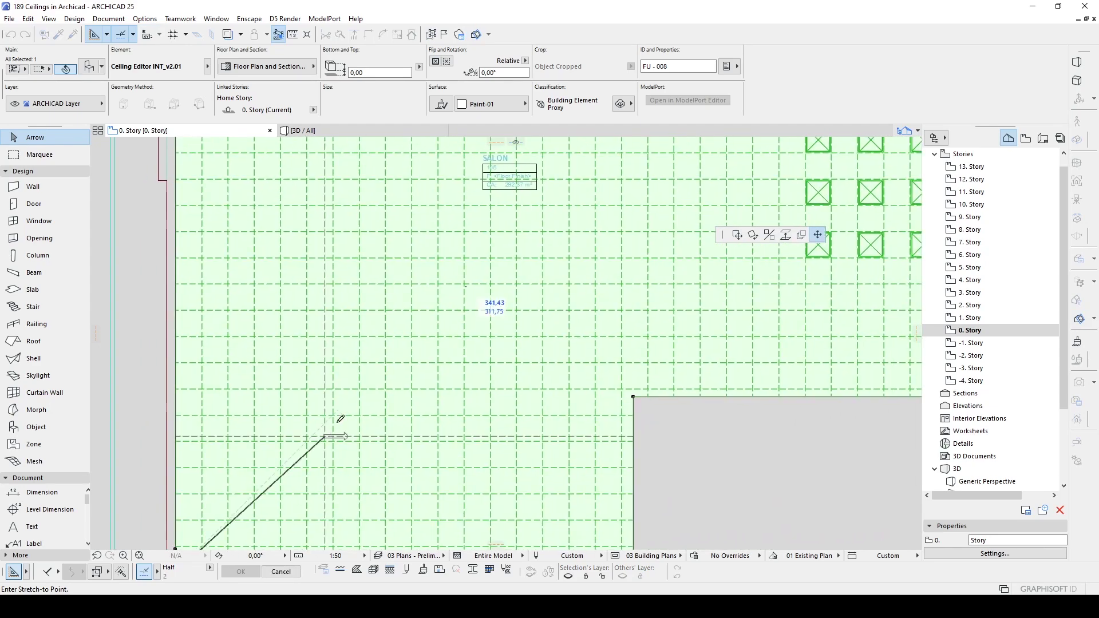
left_click(633, 396)
scroll(657, 379, "down", 3)
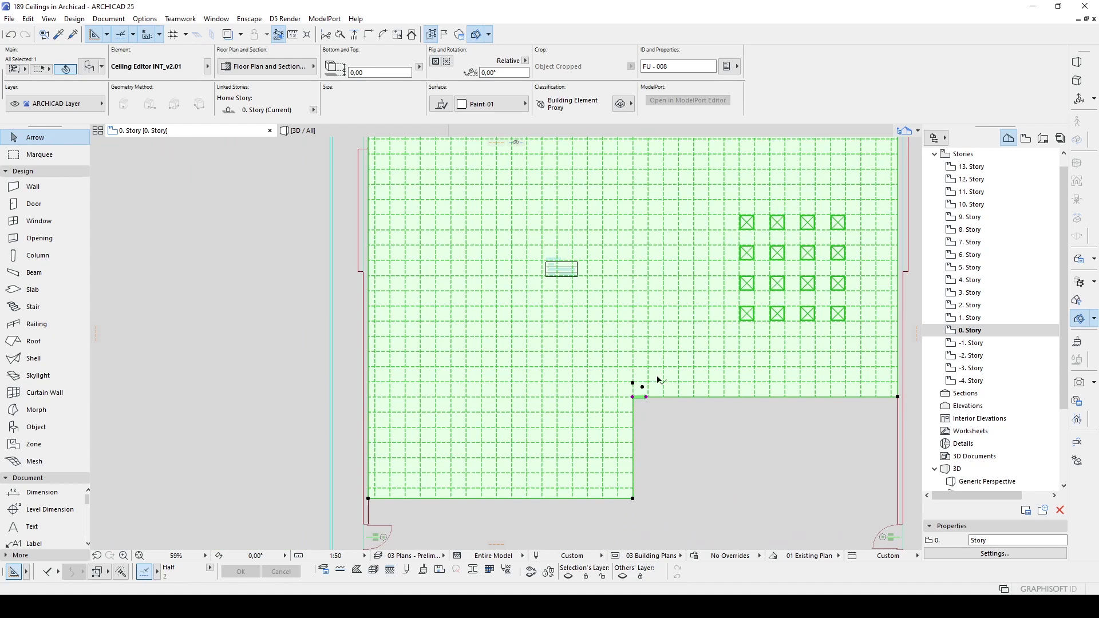
Rotate the ceiling's grid direction arrow to 45°.
scroll(657, 379, "up", 5)
left_click(665, 393)
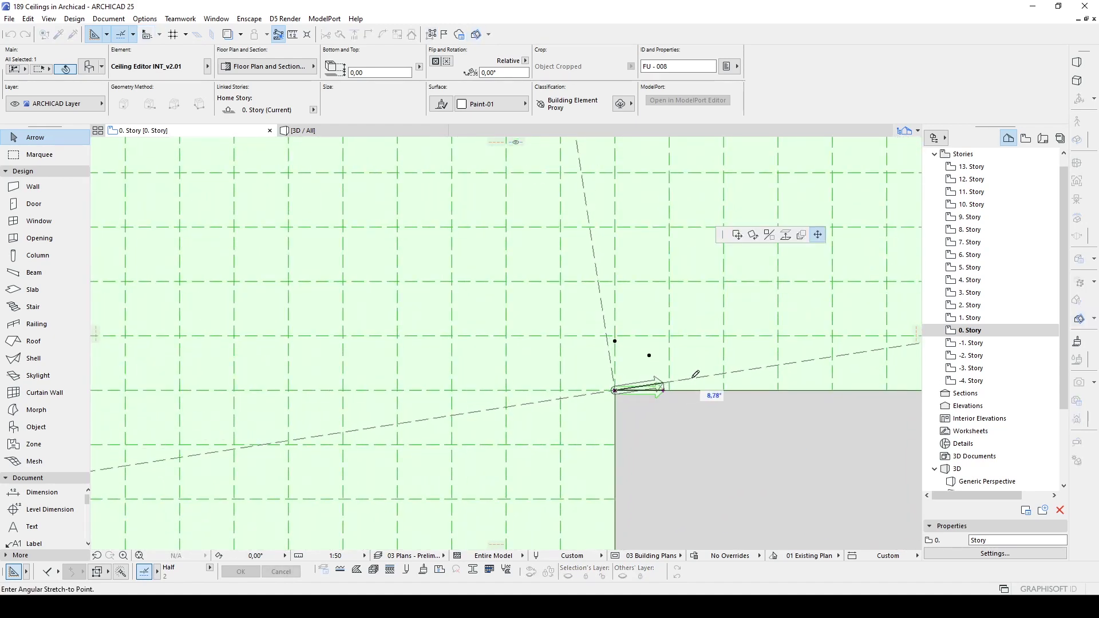
left_click(673, 332)
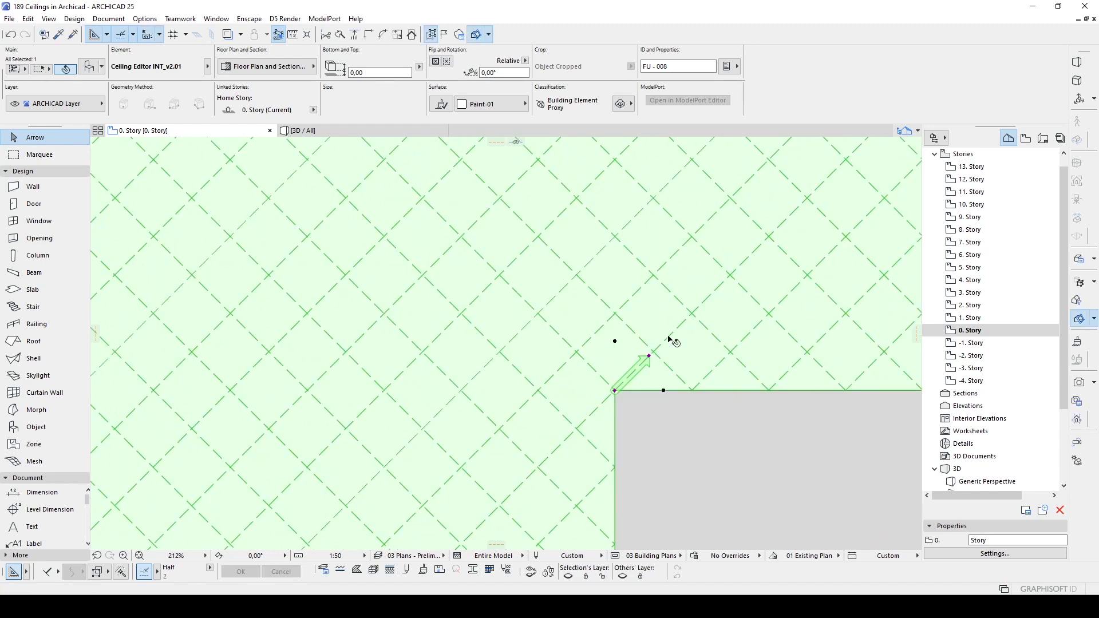
scroll(670, 342, "down", 5)
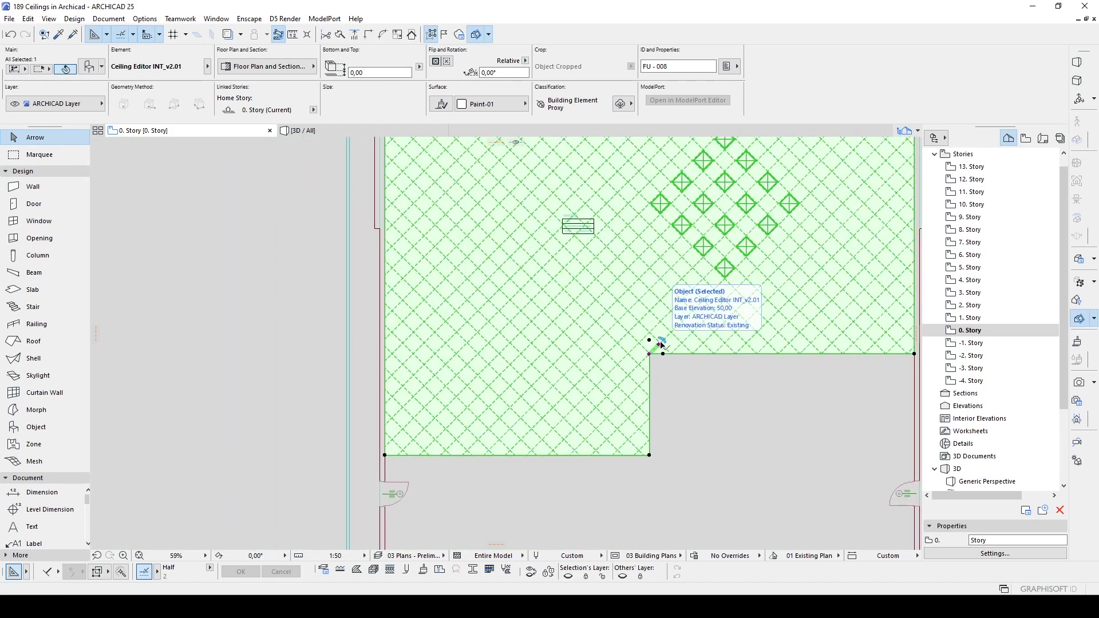
Relocate the rotated grid's origin from the inner corner to points within the lower part of the ceiling.
left_click(649, 354)
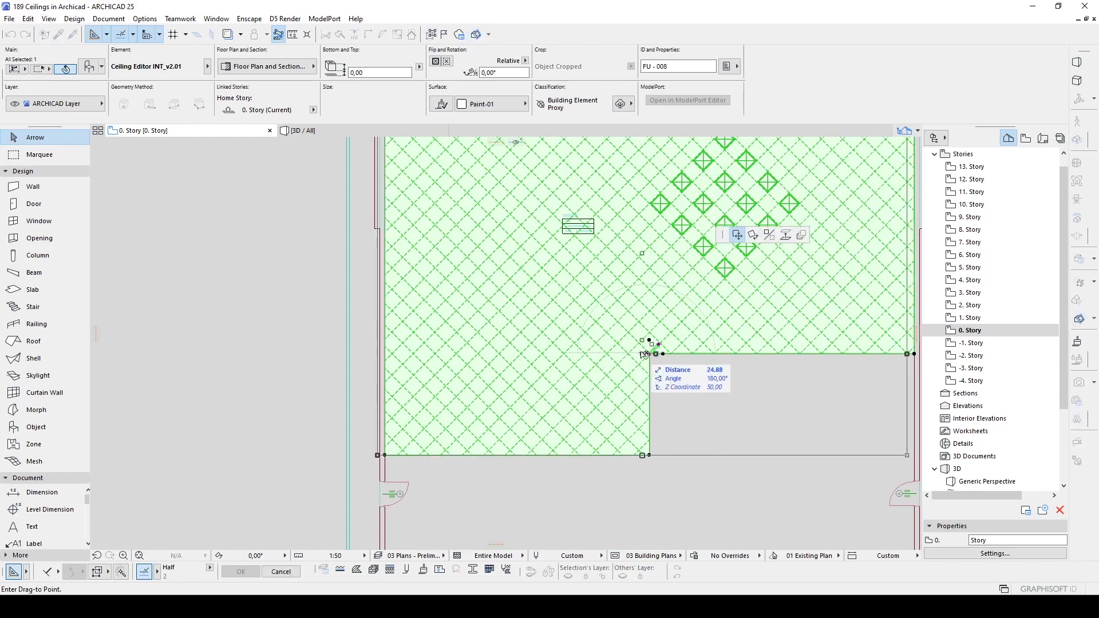
key("Escape")
left_click(649, 353)
left_click(551, 371)
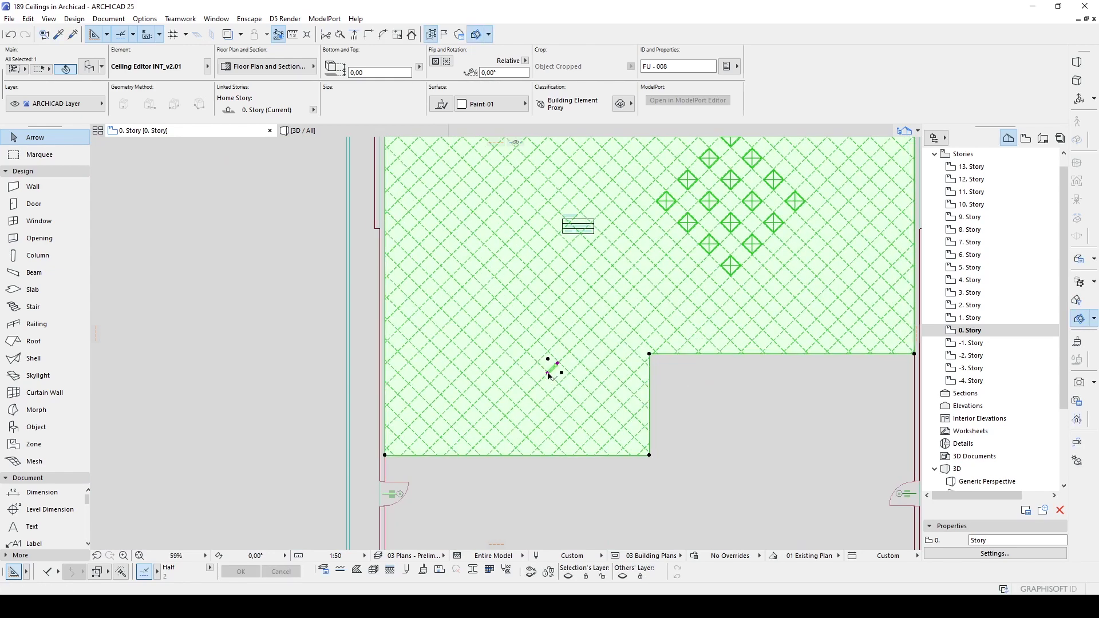
left_click(548, 373)
left_click(510, 344)
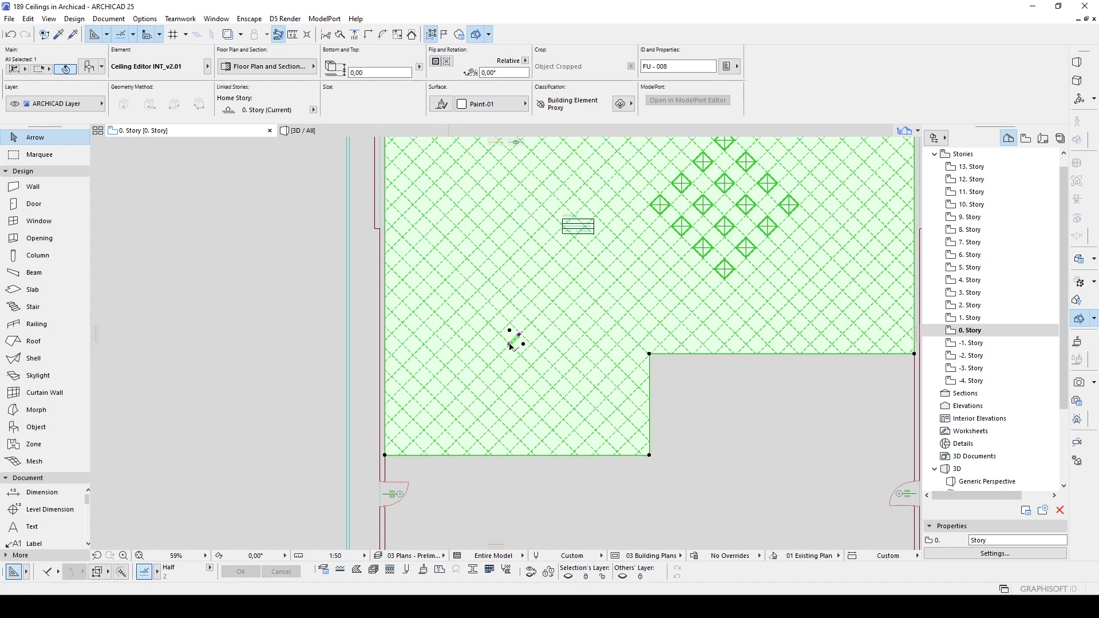
left_click(510, 344)
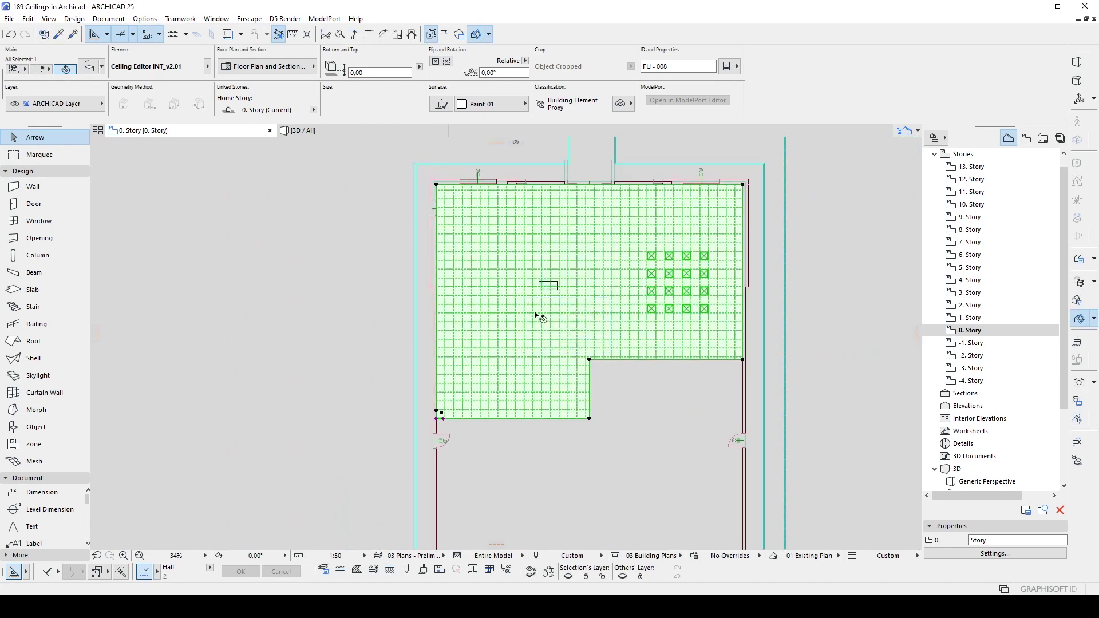
Reopen the ceiling's settings and search the object library for CEILING.
double_click(538, 316)
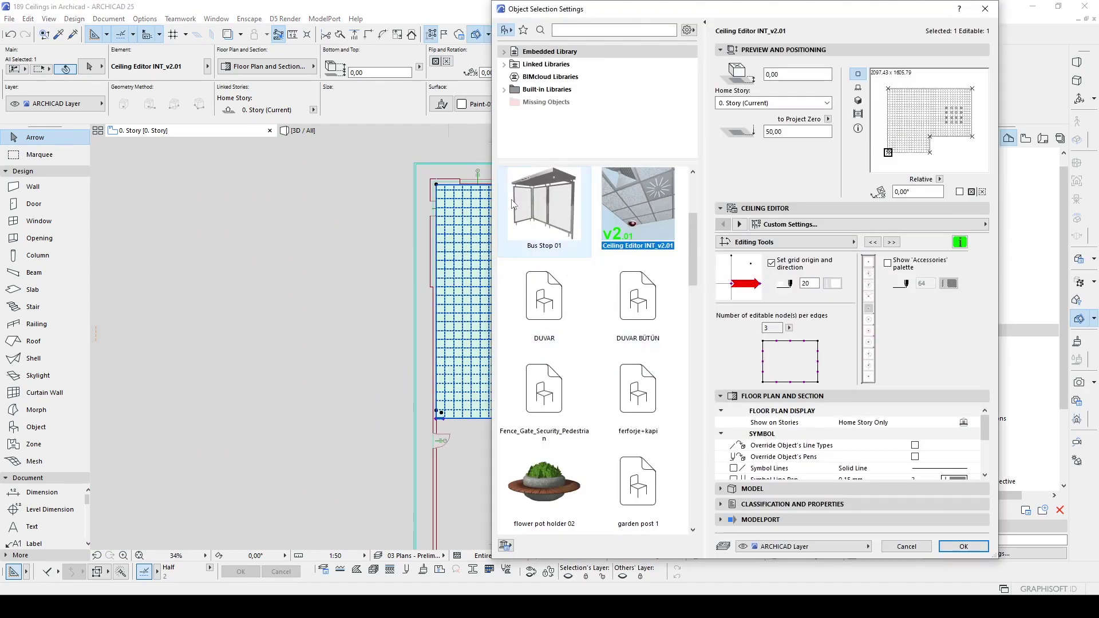
left_click(563, 30)
type("park")
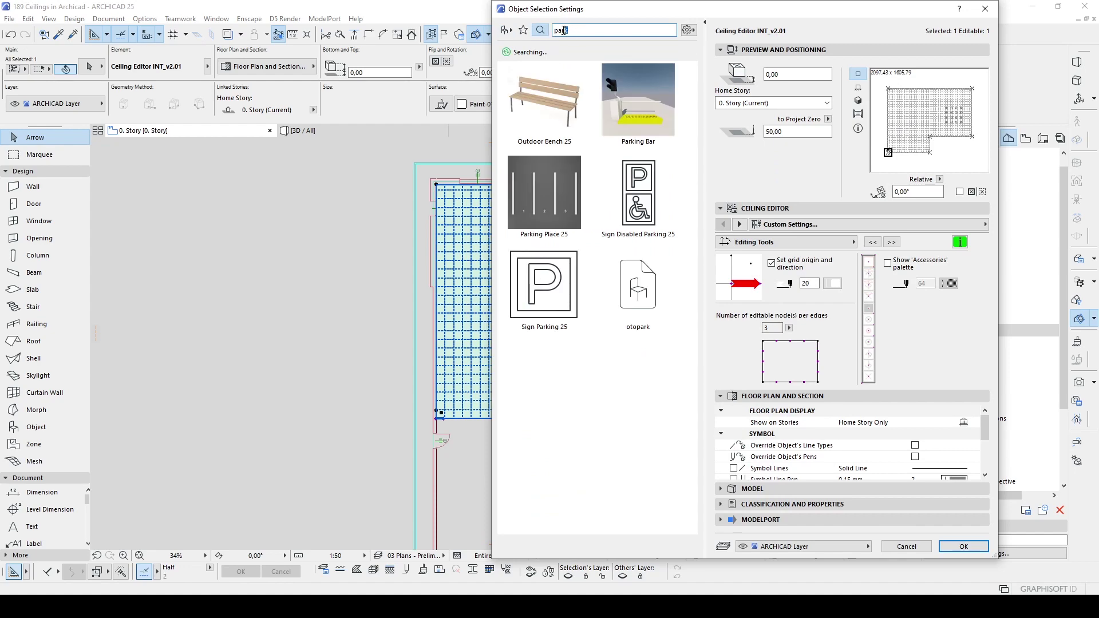
key("BackSpace")
key("BackSpace")
type("CEILING")
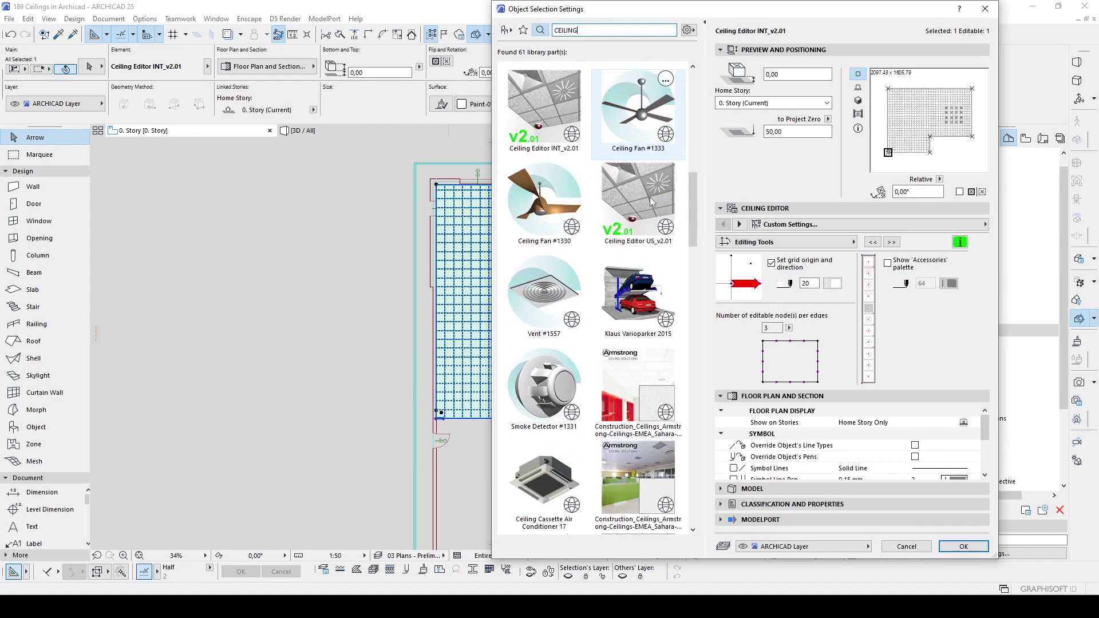
Download and embed the Armstrong Colortone Fine Fissured mineral suspended ceiling and apply it in place of the current ceiling object.
scroll(650, 197, "down", 10)
left_click(624, 383)
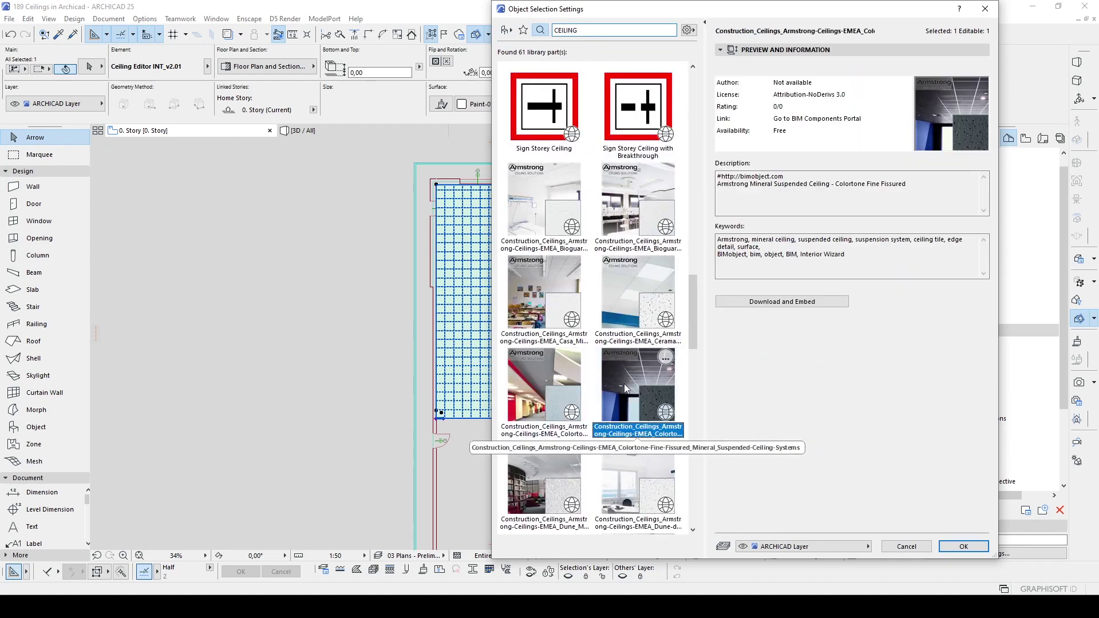
left_click(758, 304)
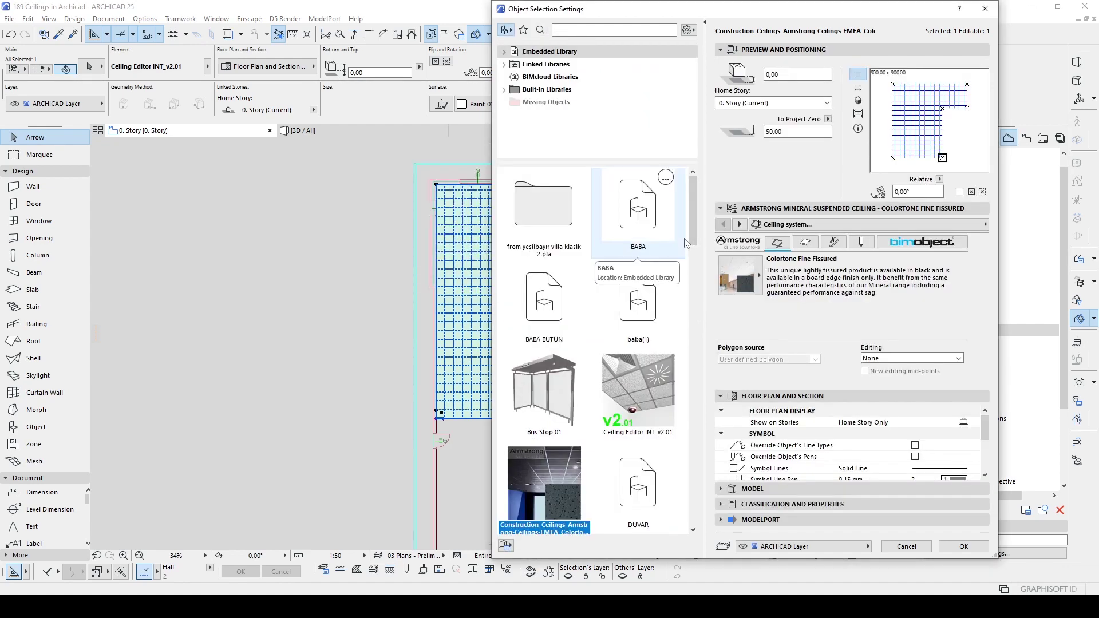
left_click(964, 546)
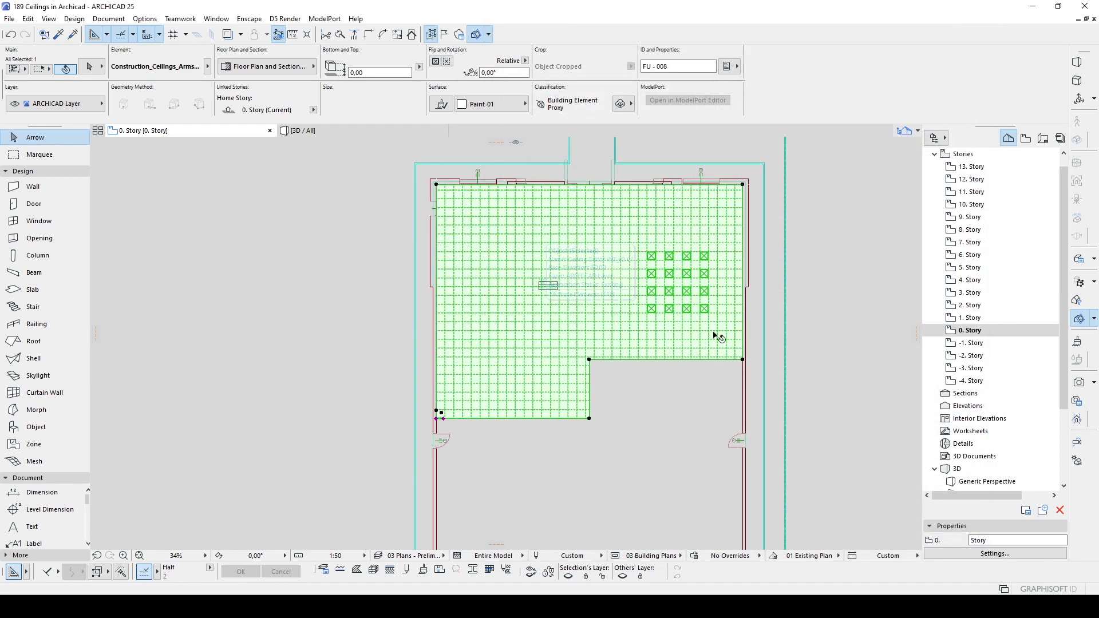
Examine the Armstrong ceiling in the 3D view and delete it from the floor plan.
left_click_drag(380, 315, 536, 275)
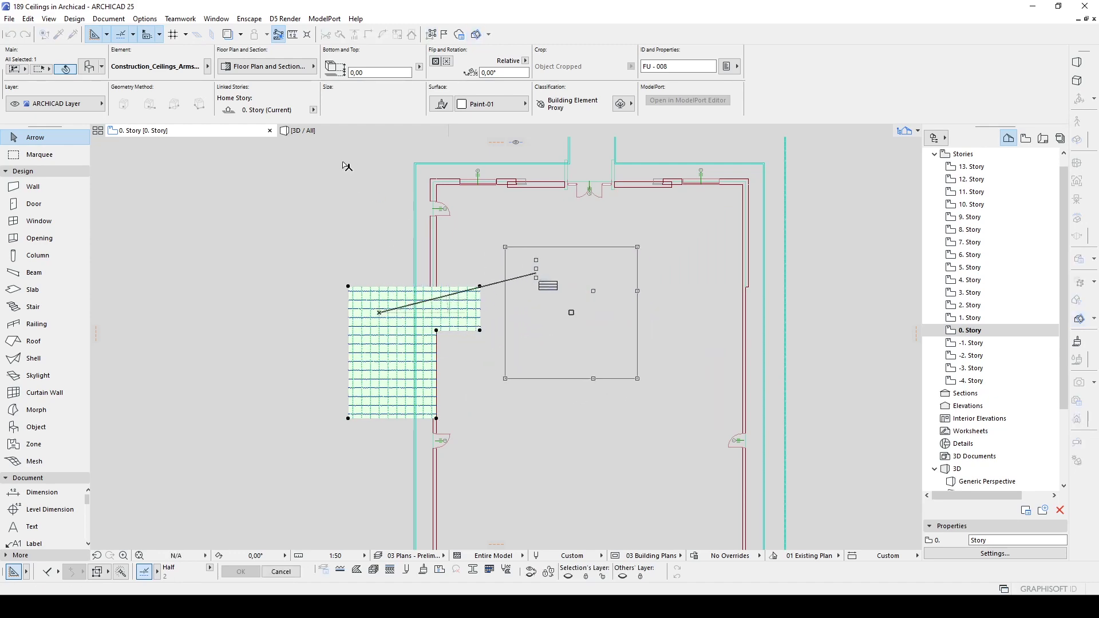
left_click(331, 131)
middle_click_drag(442, 360, 574, 347)
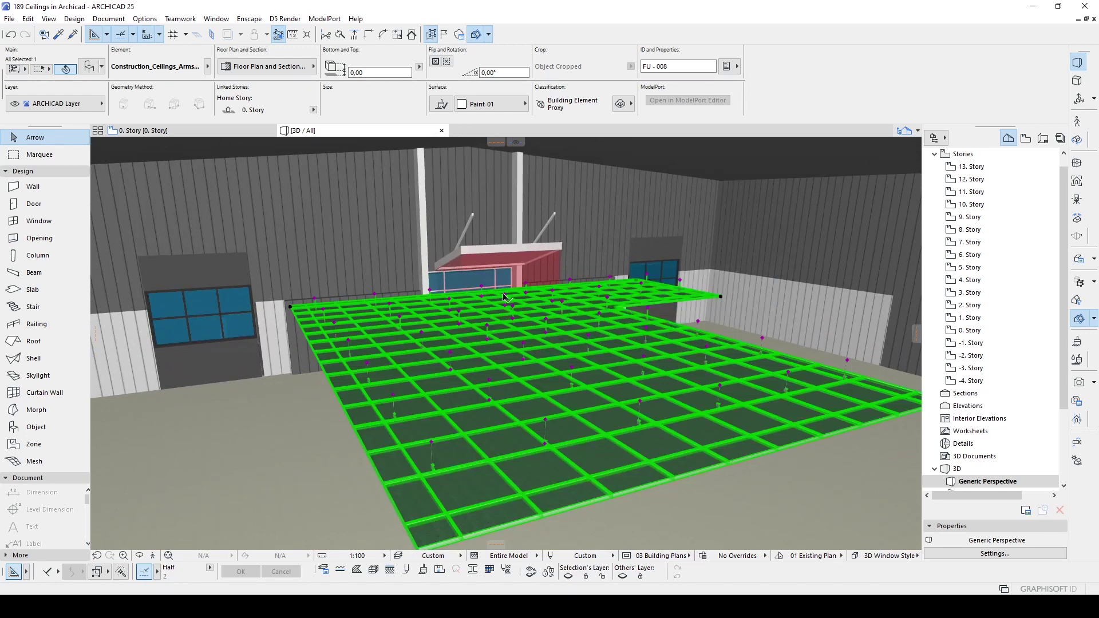
key("F2")
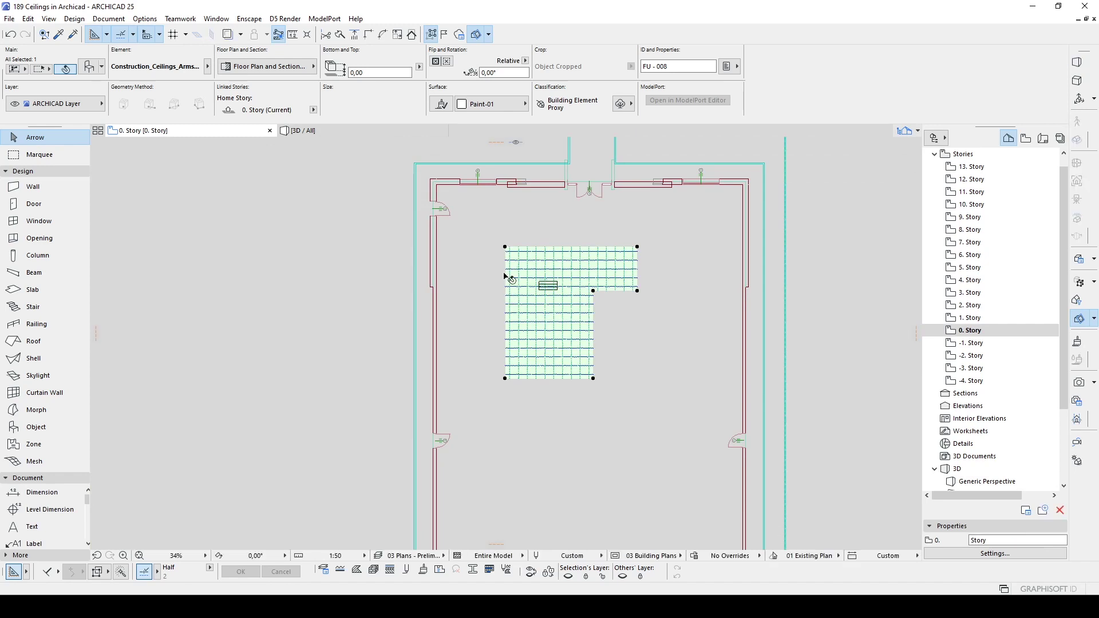
key("Escape")
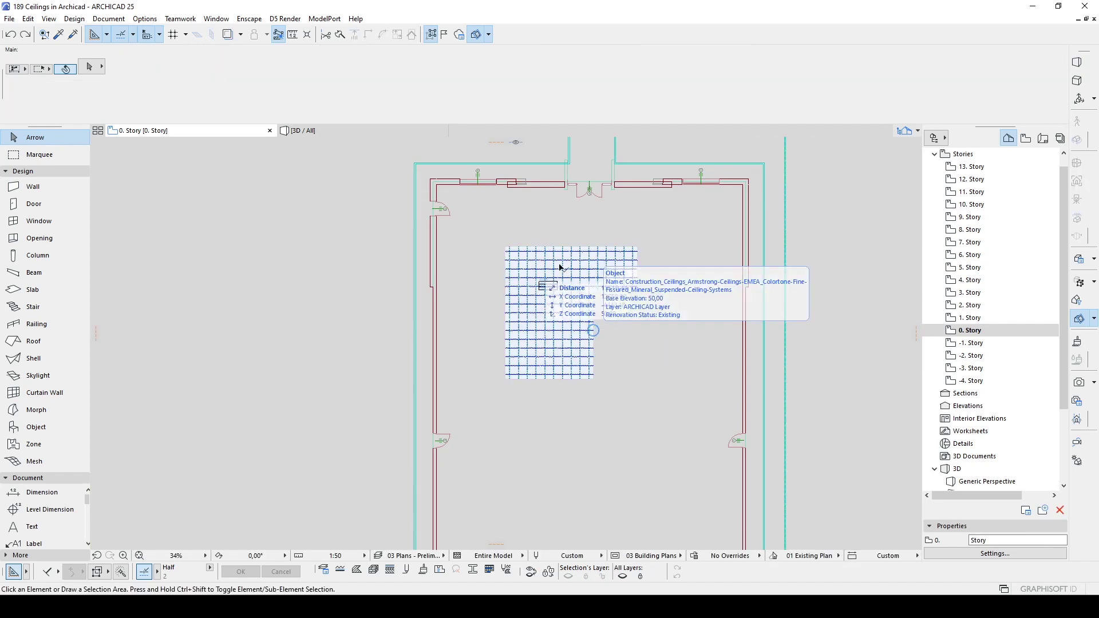
left_click(634, 252)
key("Delete")
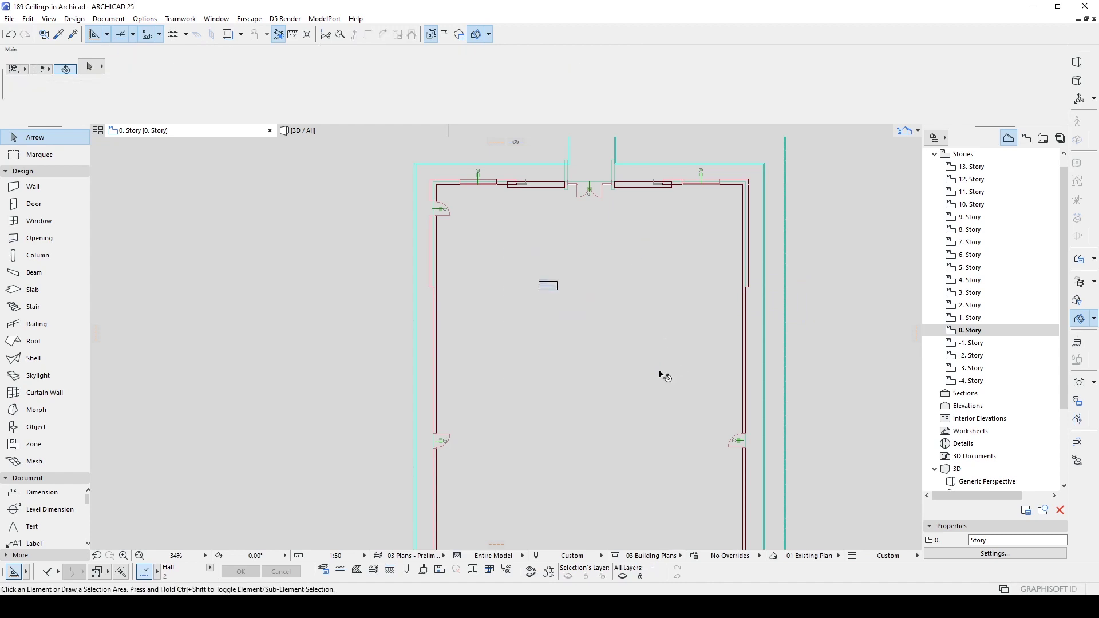
Create room accessories for the SALON zone with the Interior Wizard, using the Armstrong Colortone Fine Fissured suspended ceiling as the ceiling accessory.
left_click(619, 316)
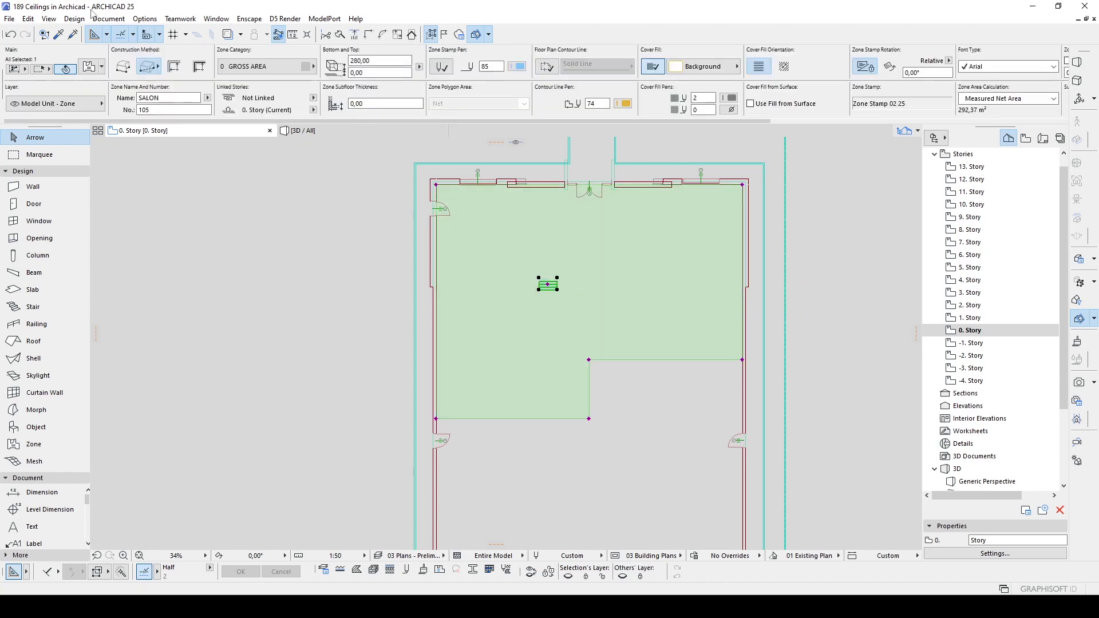
left_click(73, 19)
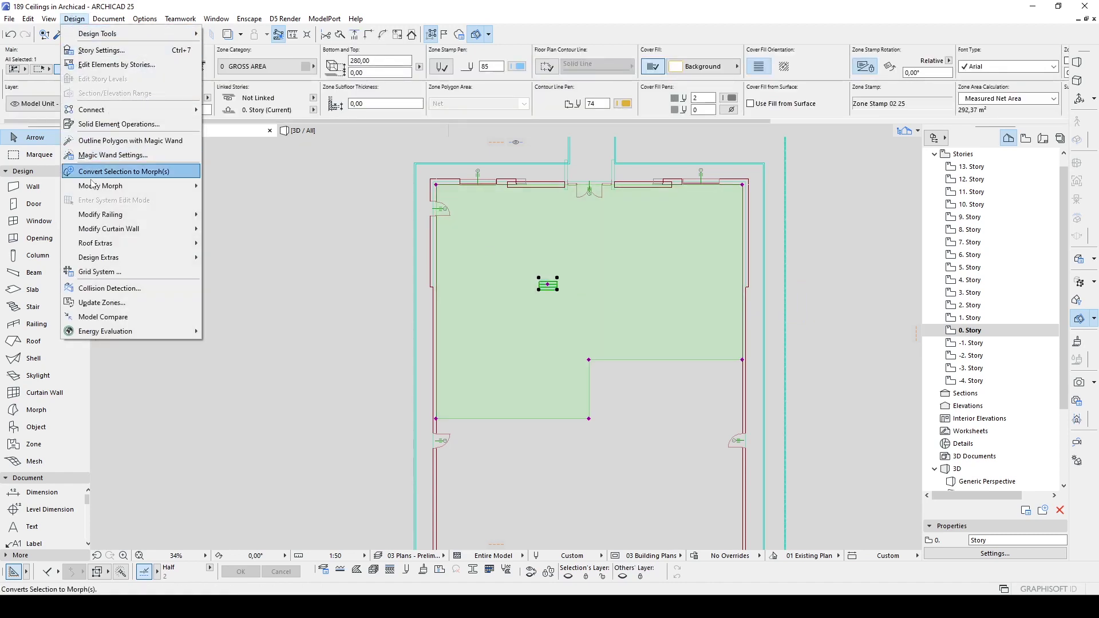
mouse_move(115, 261)
mouse_move(232, 272)
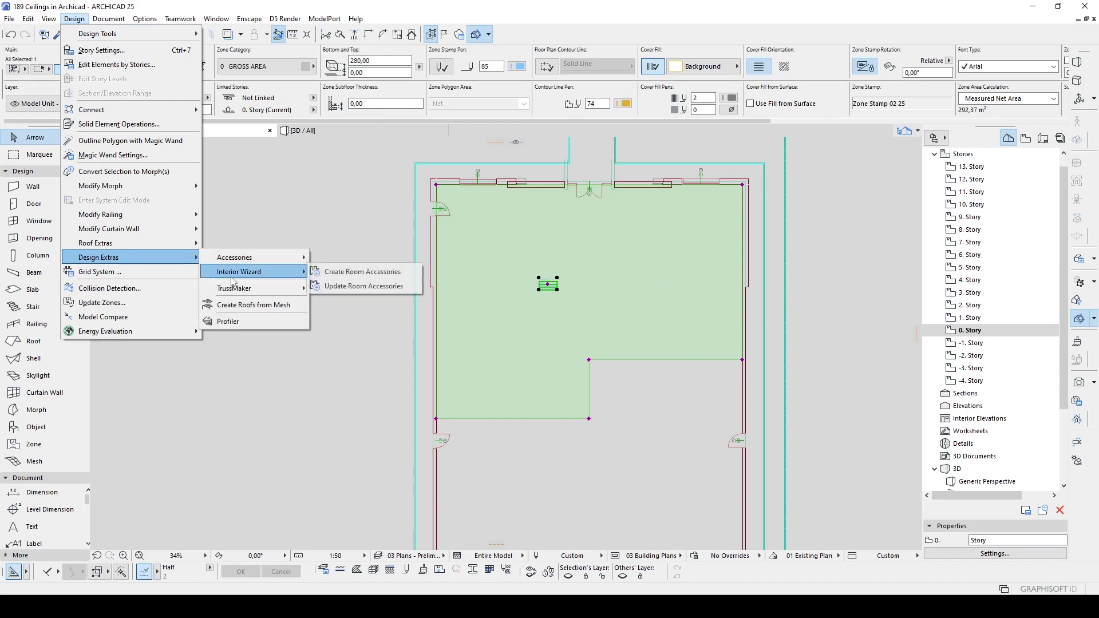
left_click(350, 272)
left_click(549, 178)
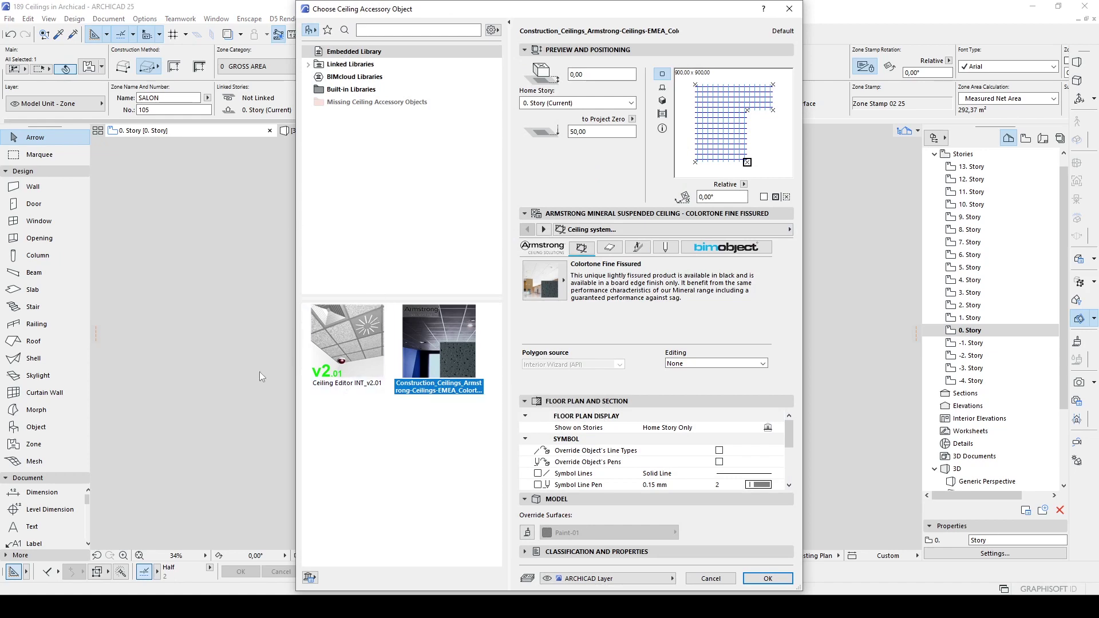
left_click(767, 578)
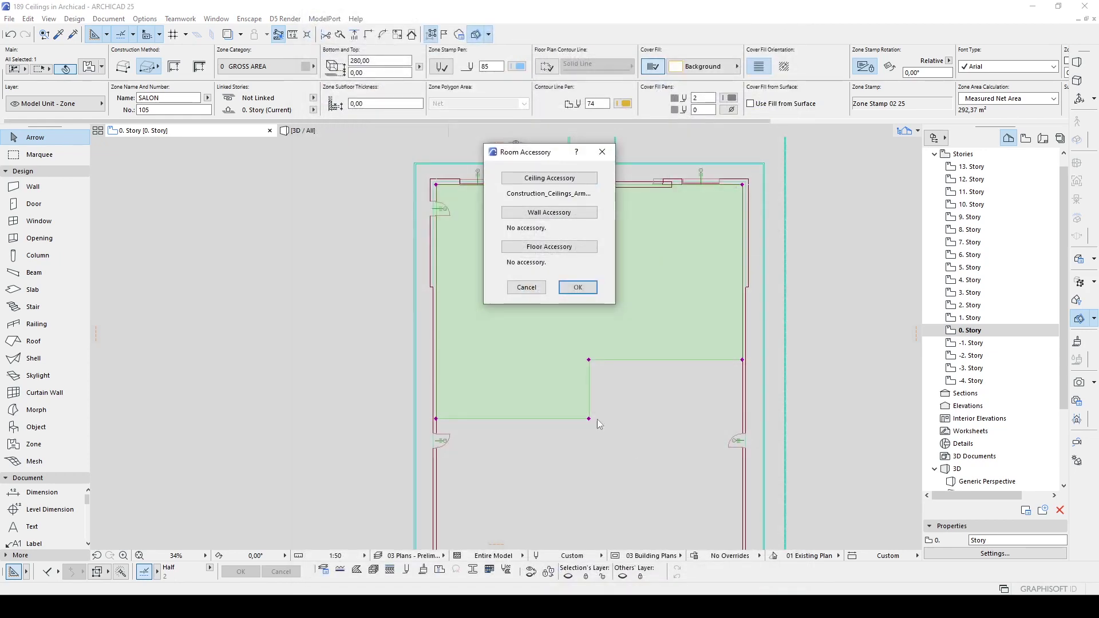
left_click(577, 286)
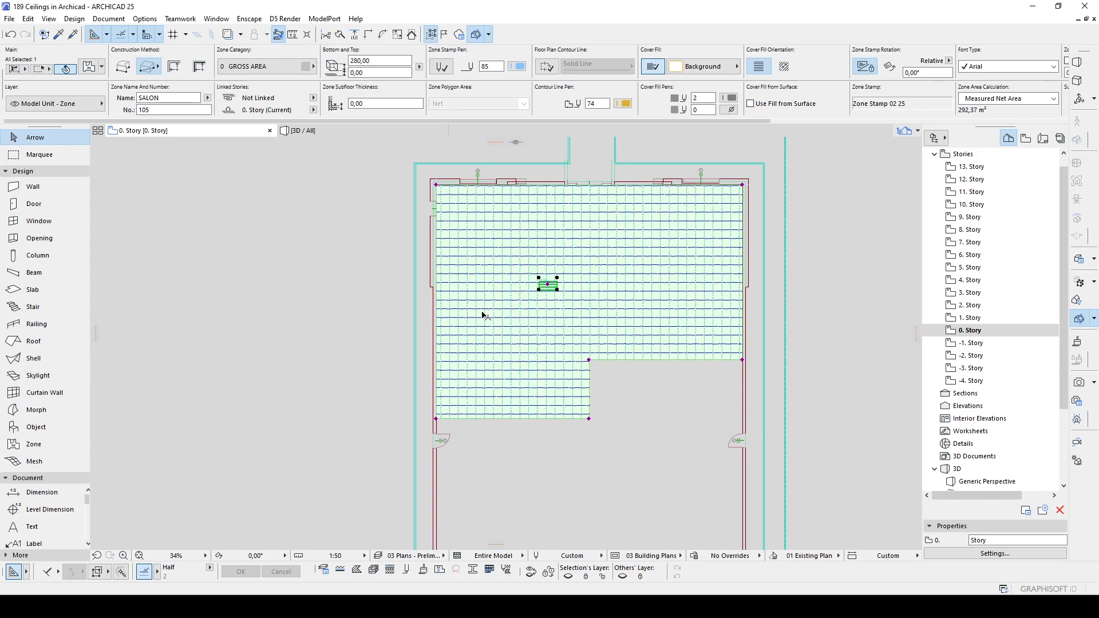
Examine the new Armstrong ceiling in the 3D view and review the edge profile, tile and hanger options in its object settings.
scroll(552, 338, "up", 1)
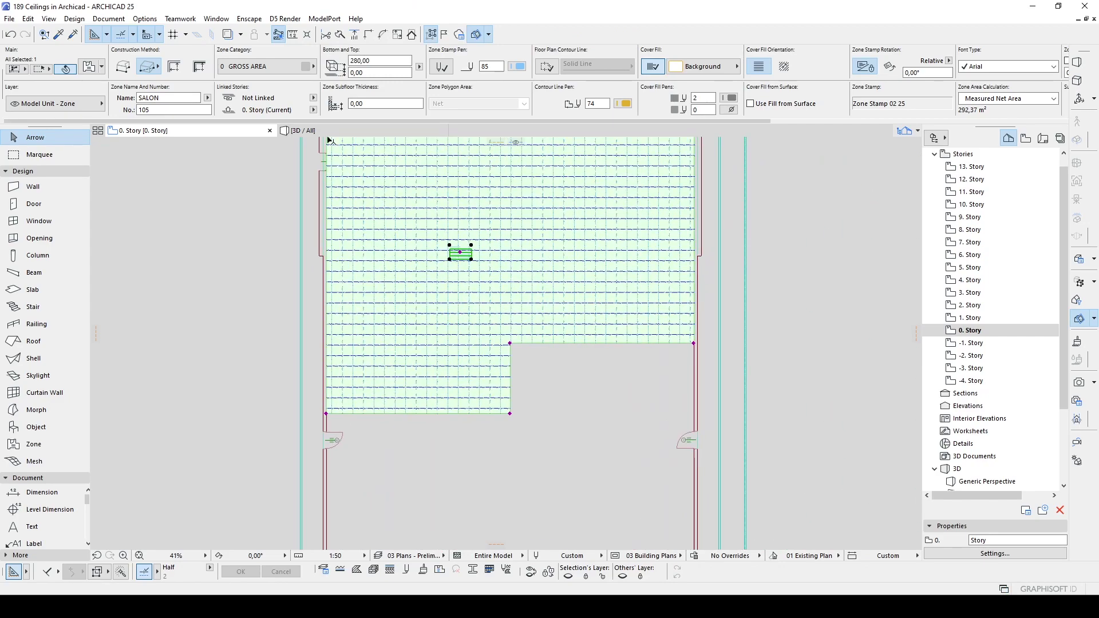
key("F3")
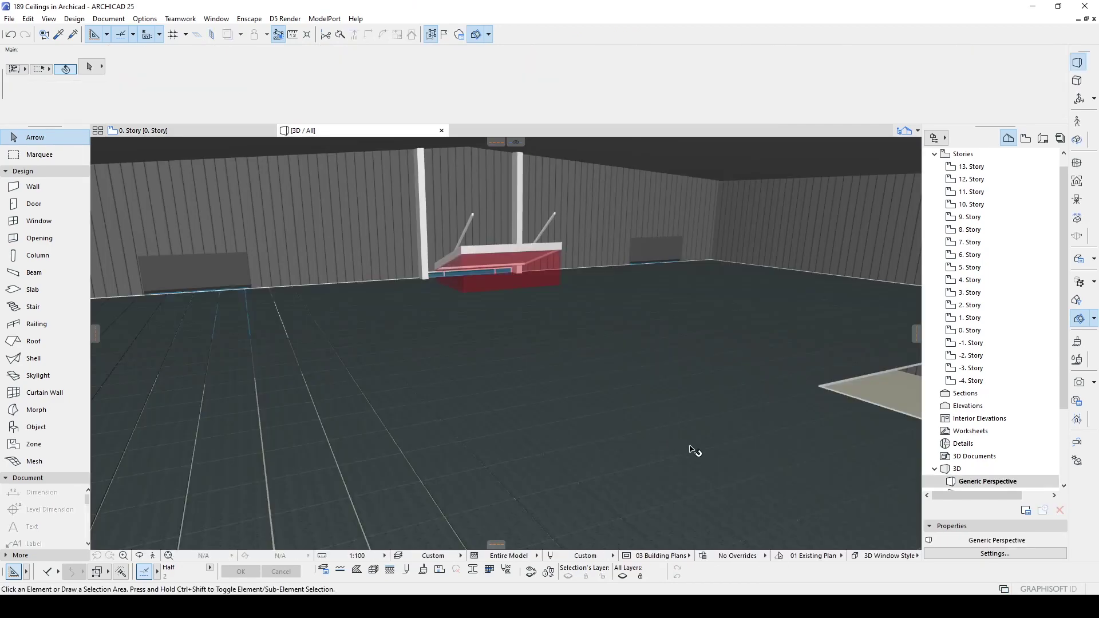
left_click_drag(691, 450, 615, 388)
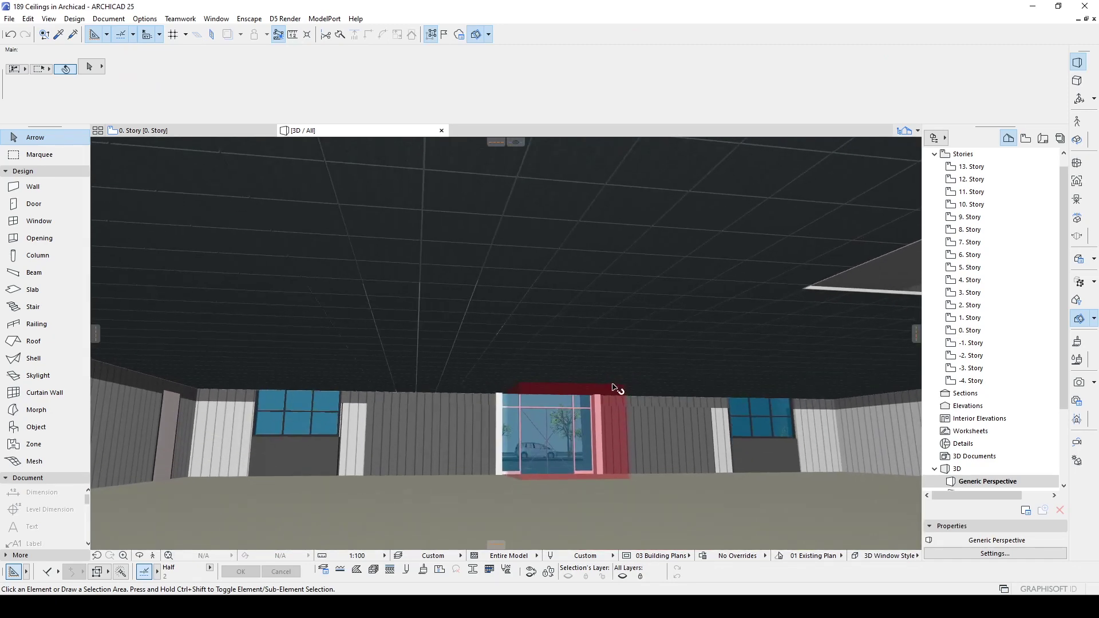
key("e")
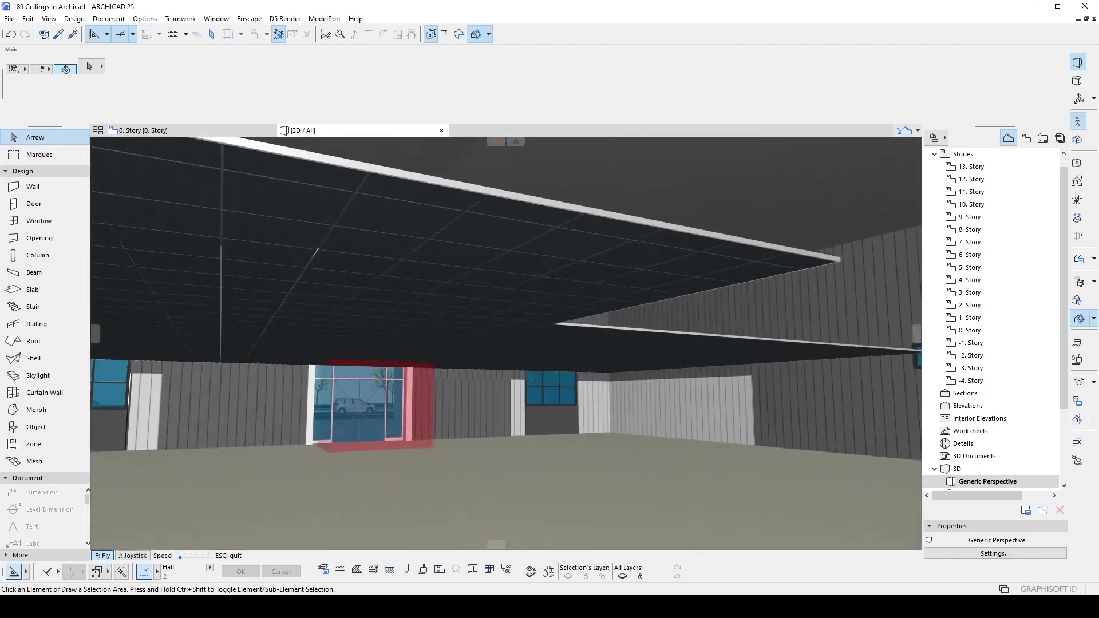
key("Escape")
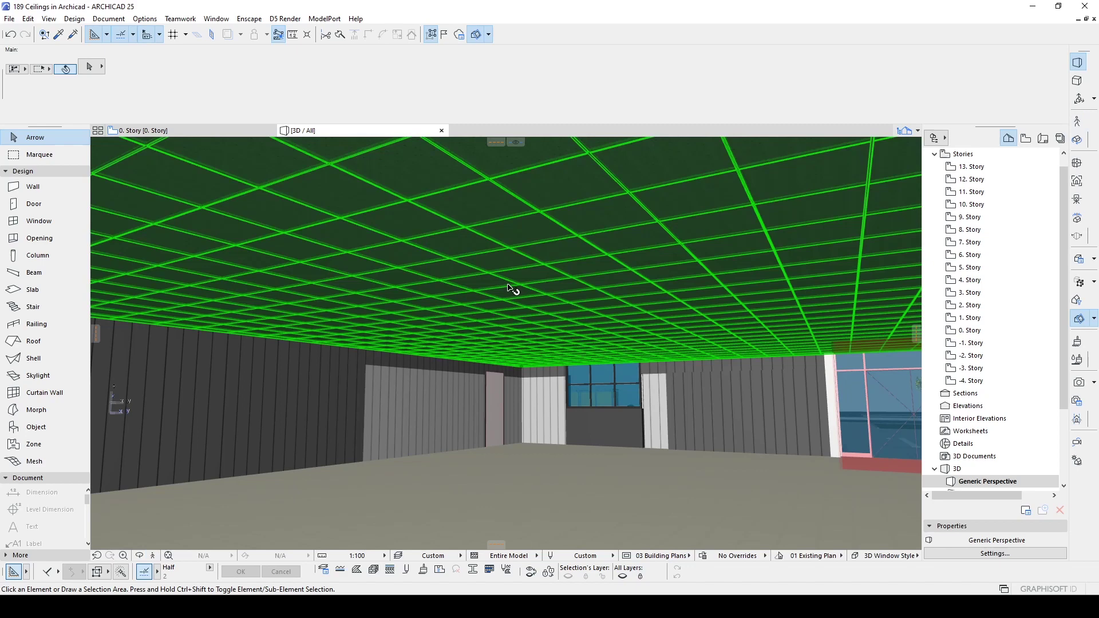
double_click(513, 289)
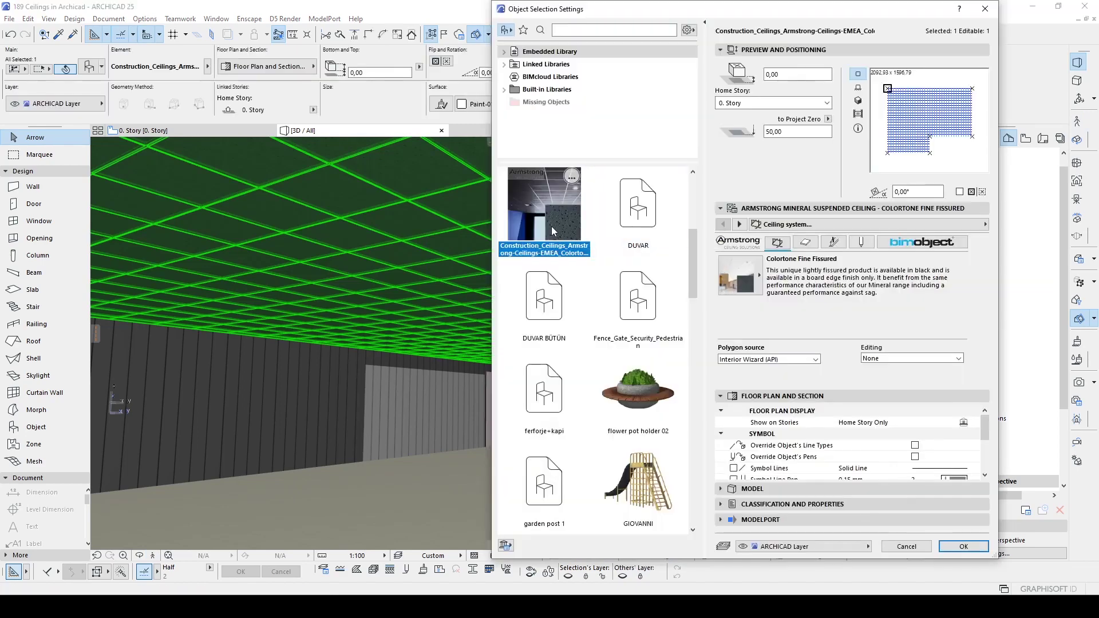
left_click(801, 240)
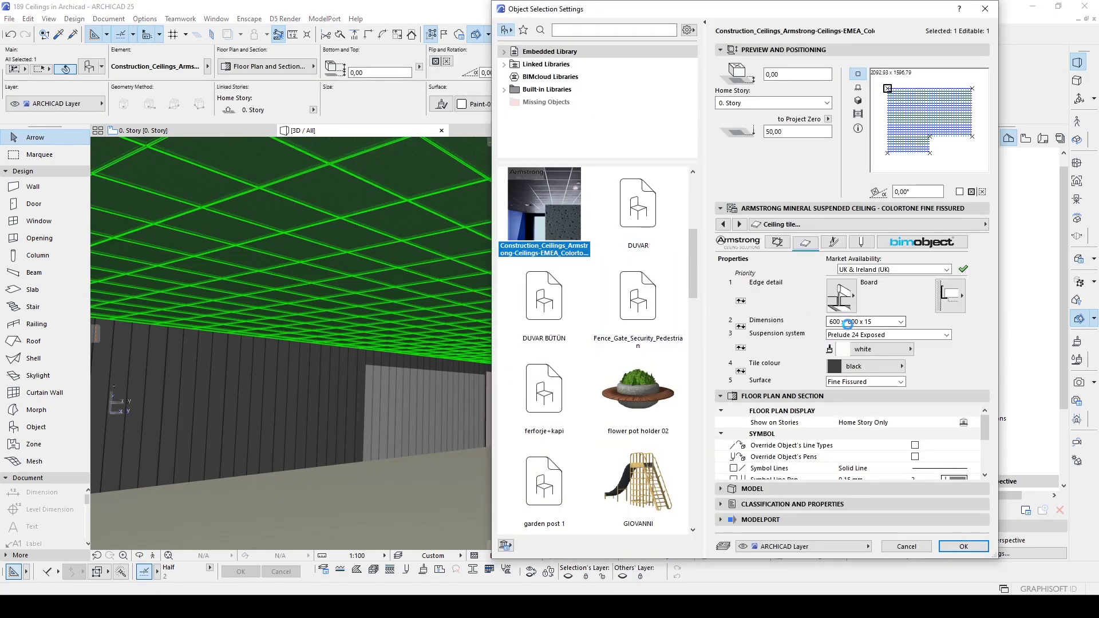
left_click(947, 308)
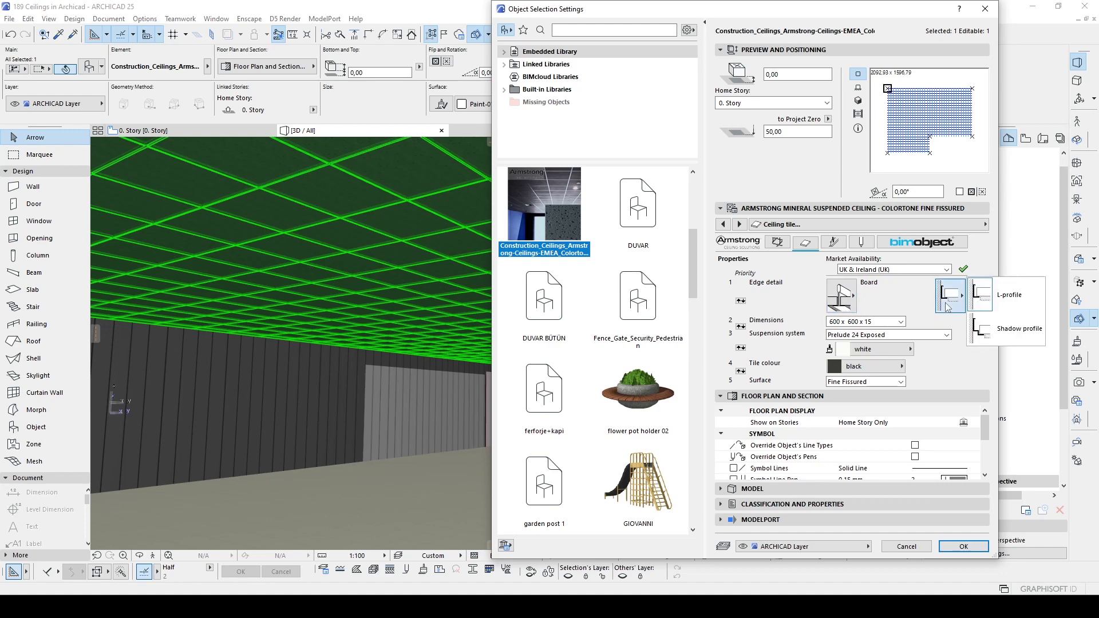
left_click(833, 246)
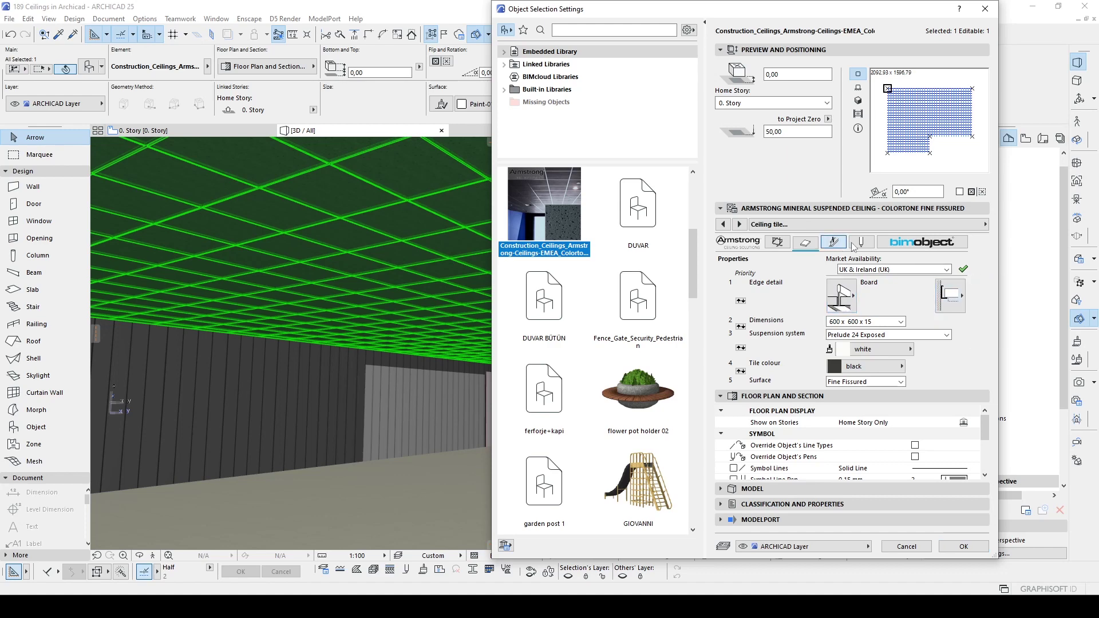
left_click(737, 272)
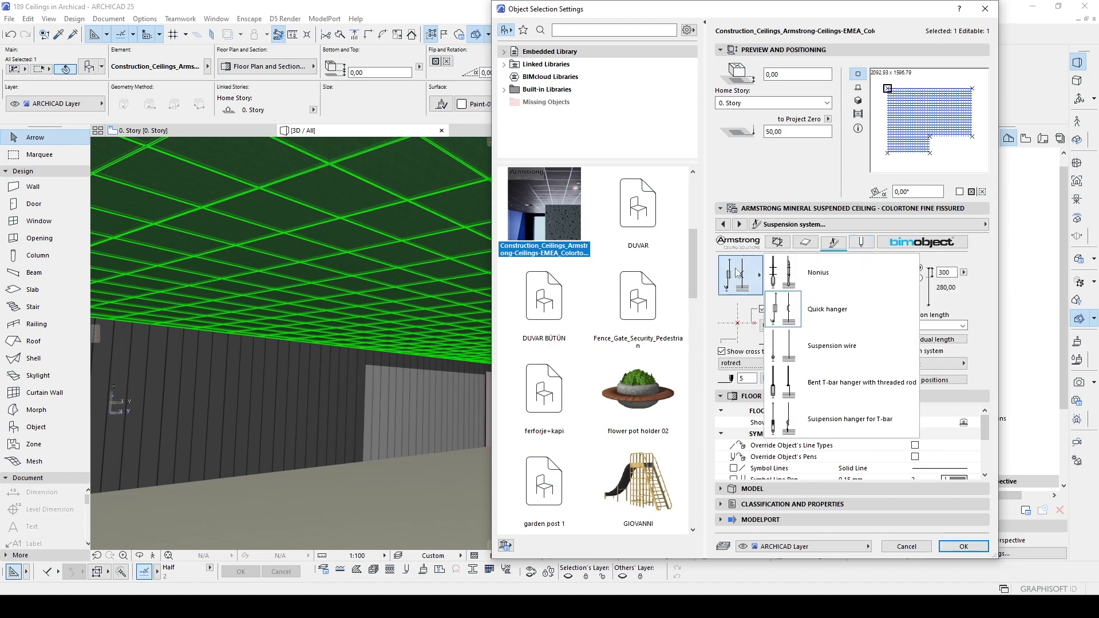
left_click(735, 272)
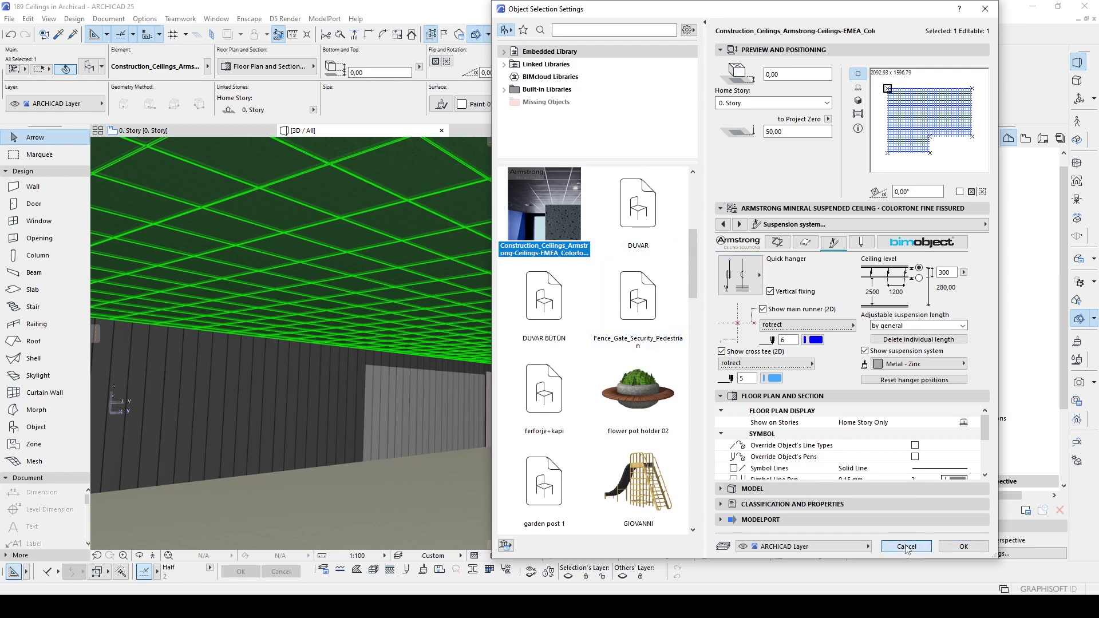
left_click(963, 546)
Clear the Armstrong ceiling from the floor plan and bring the hall's gable end wall into view in 3D.
key("F2")
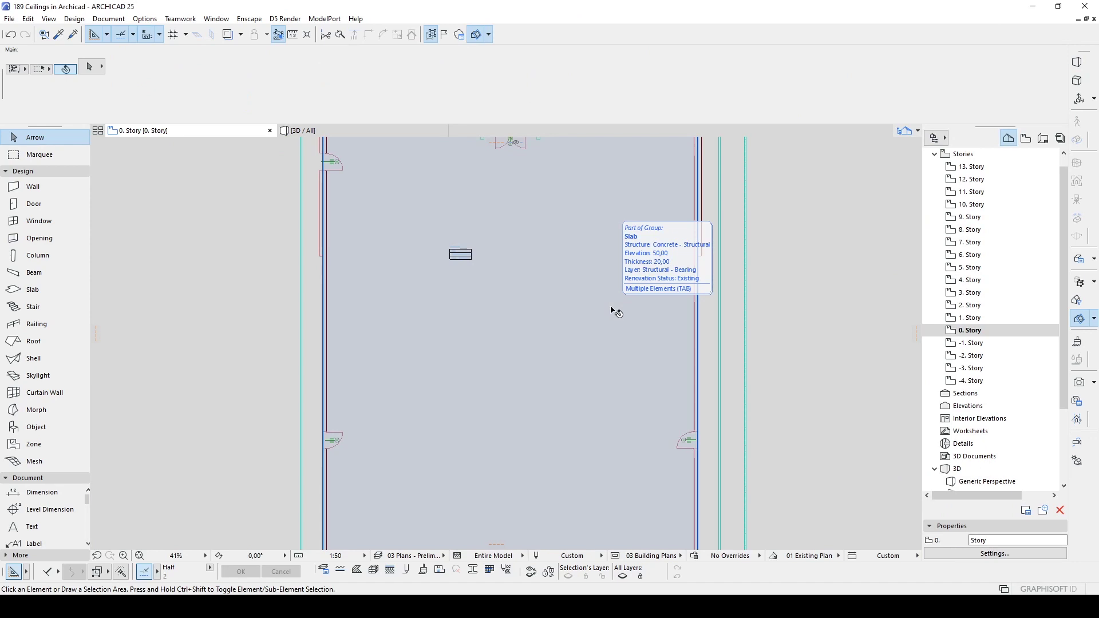
key("shift+F3")
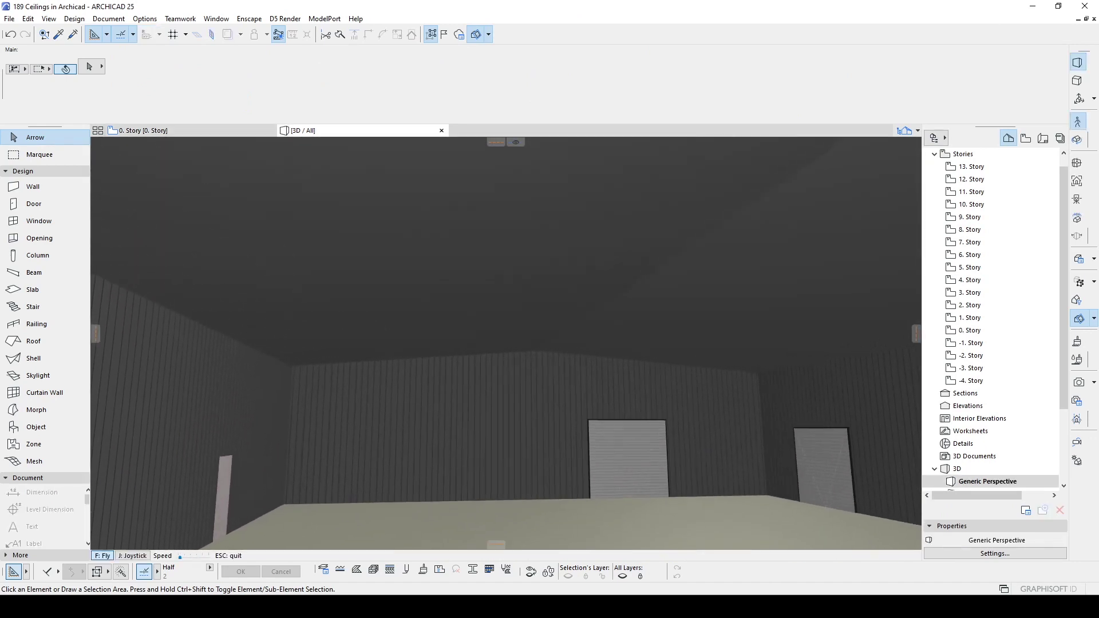
key("Escape")
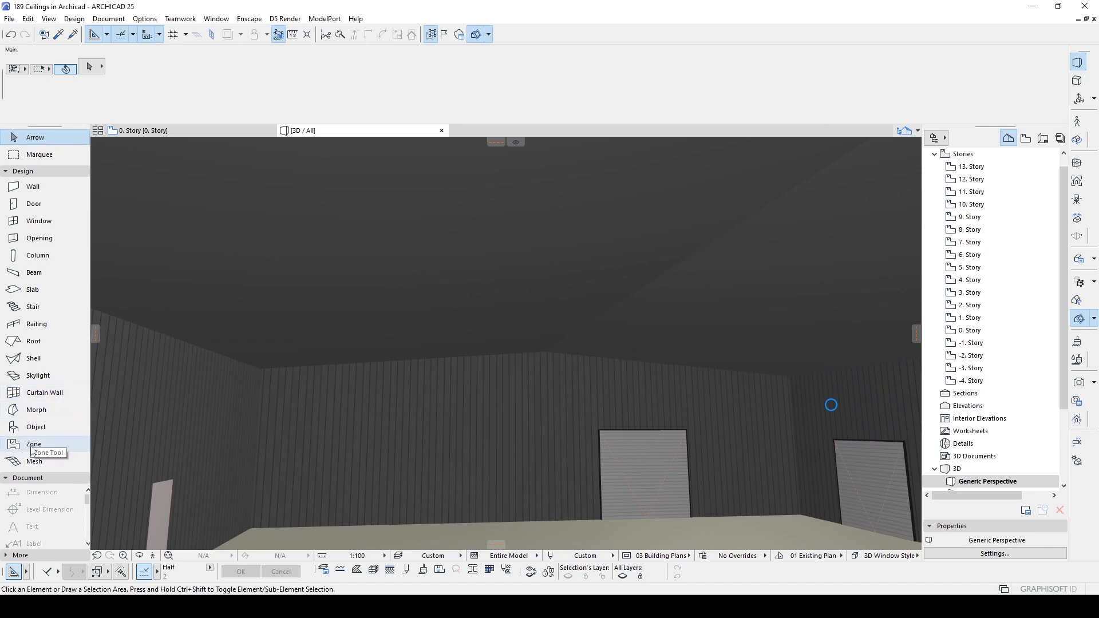
Set up an extruded shell in Gypsum Plasterboard with a thickness of 2,00 and the construction method that draws a profile on a chosen plane.
left_click(39, 362)
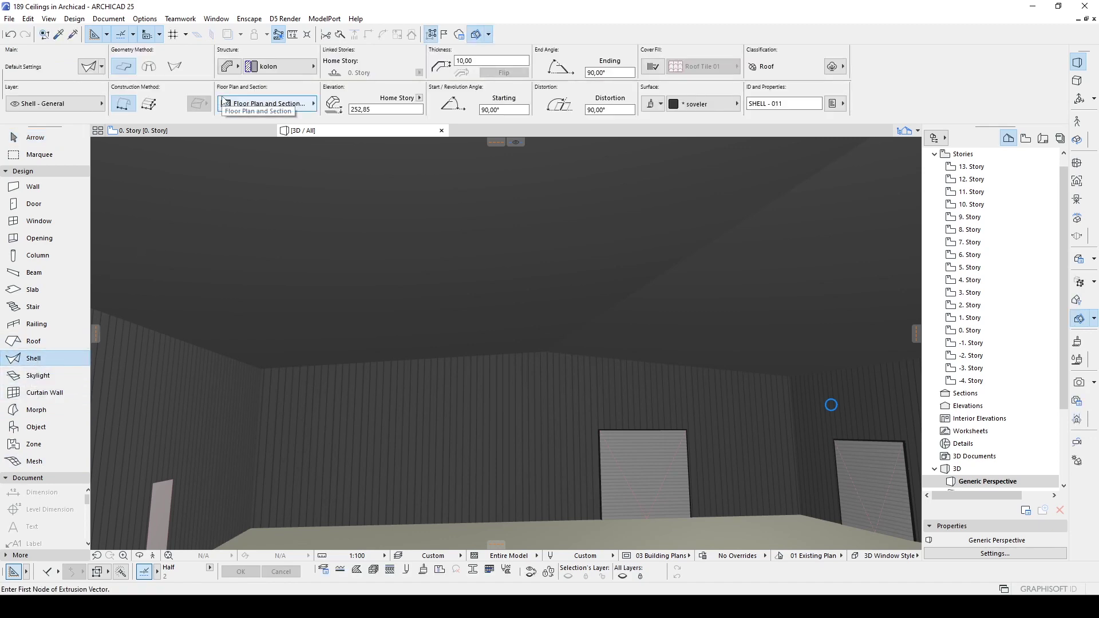
left_click(278, 68)
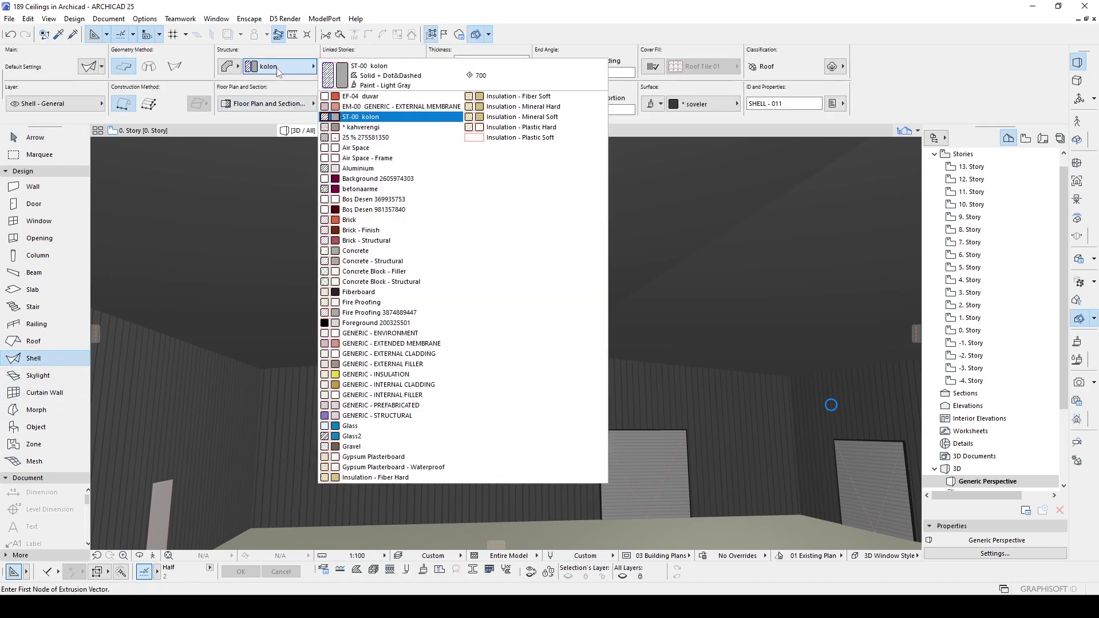
left_click(361, 456)
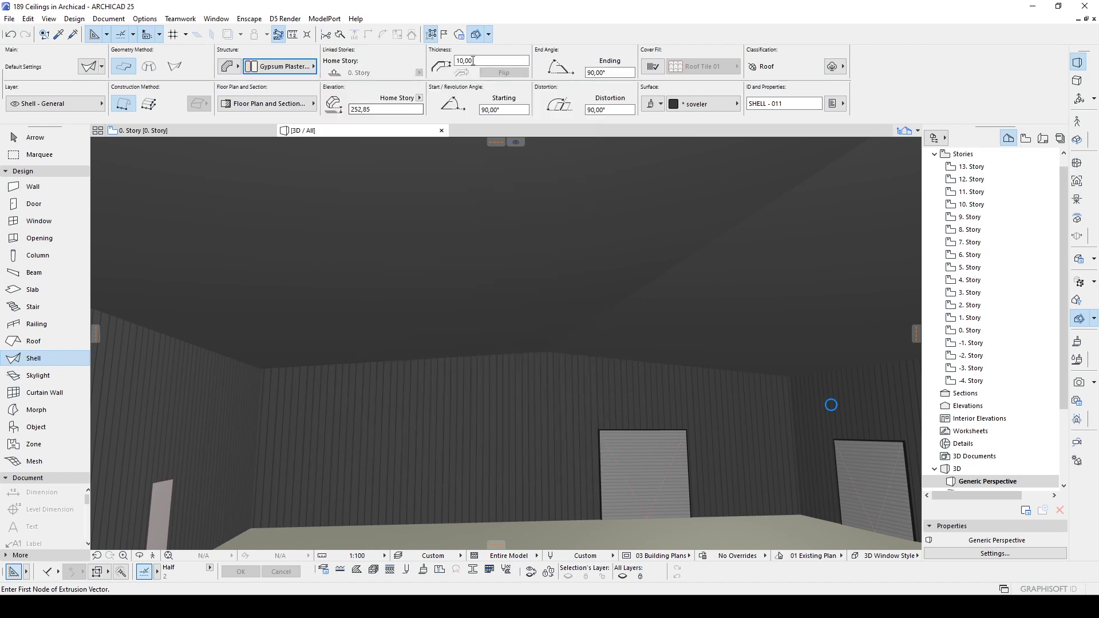
left_click_drag(490, 61, 398, 63)
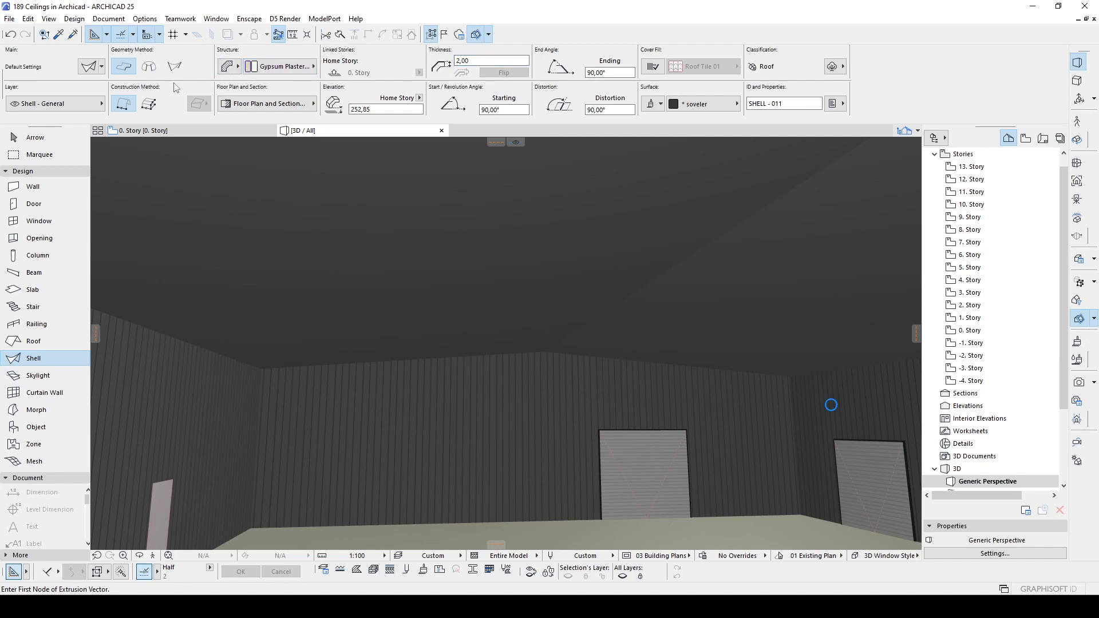
left_click(150, 105)
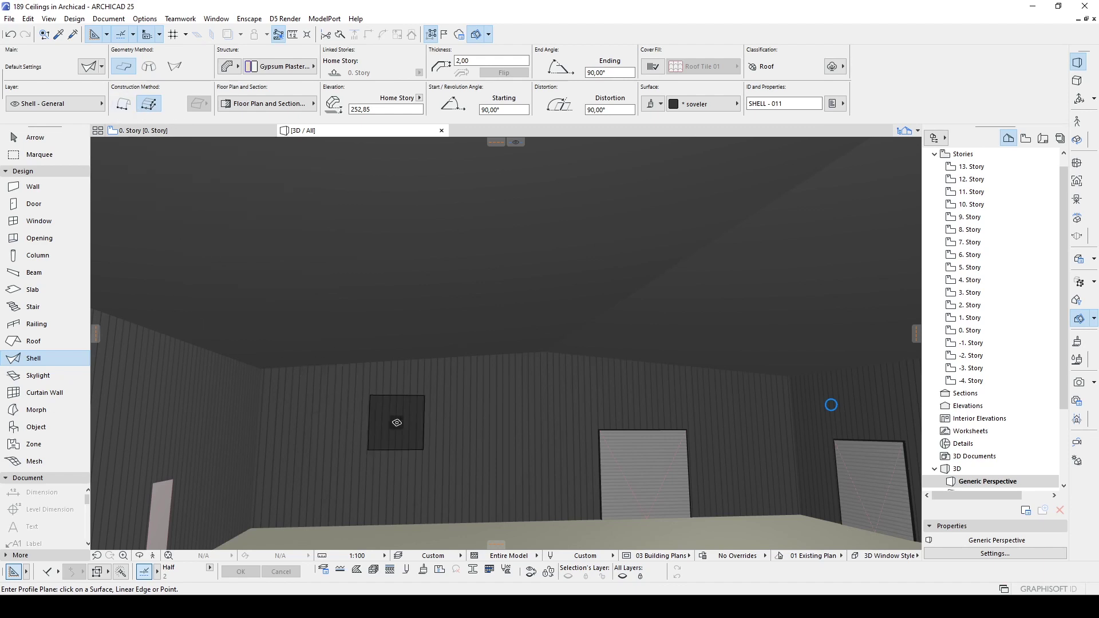
Draw a straight shell profile on the gable wall between its two upper corners and extrude it along the side wall beneath the roof.
left_click(388, 411)
scroll(293, 457, "up", 2)
left_click(247, 340)
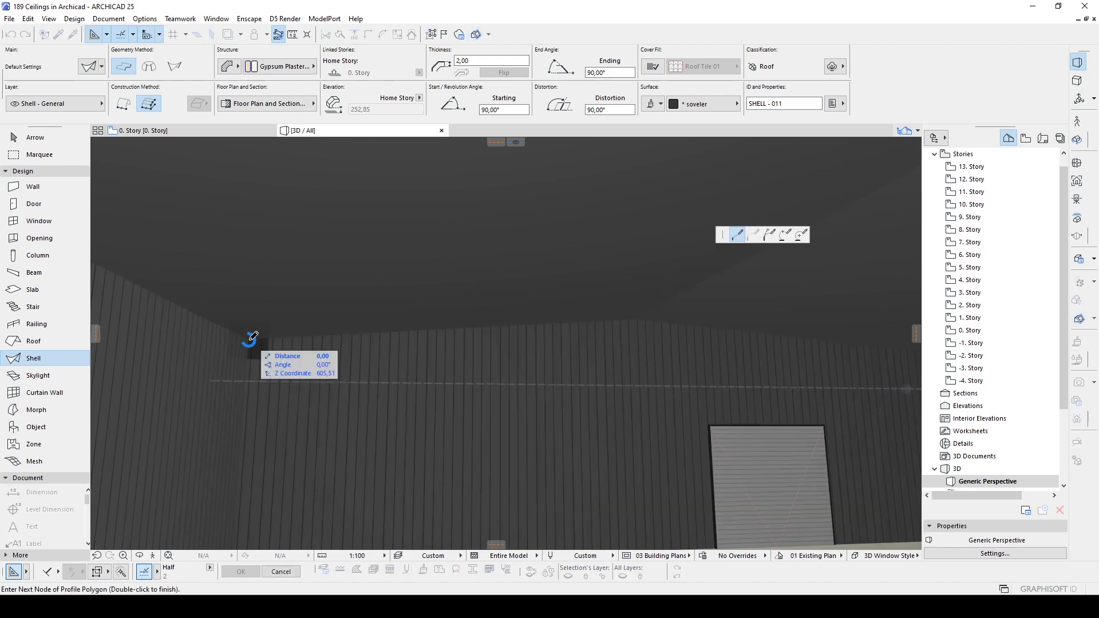
middle_click_drag(606, 389, 257, 356)
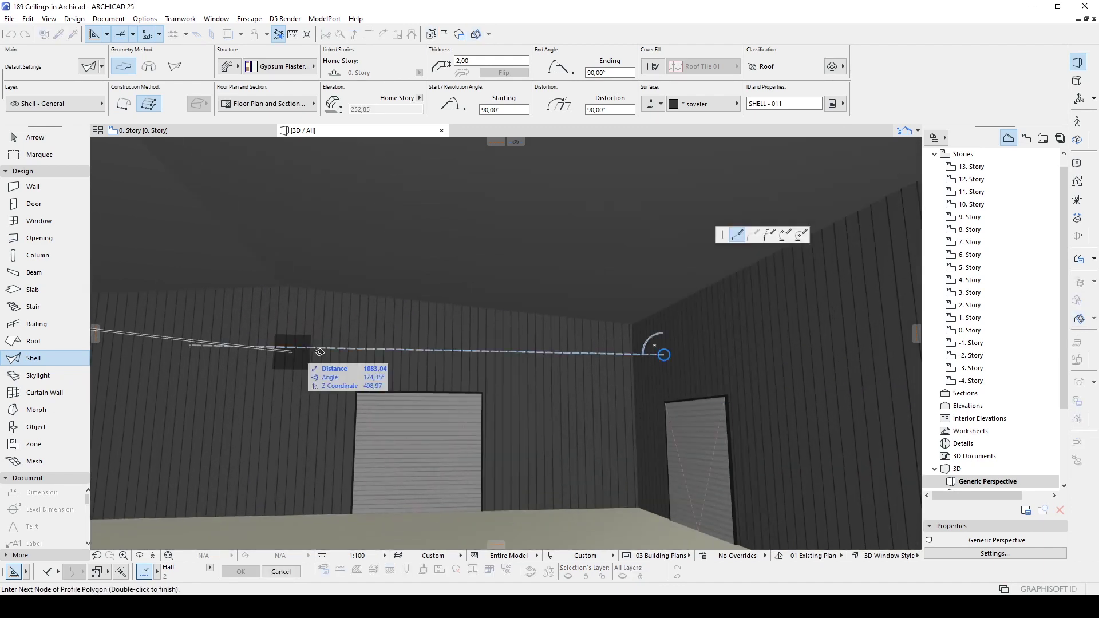
left_click(636, 325)
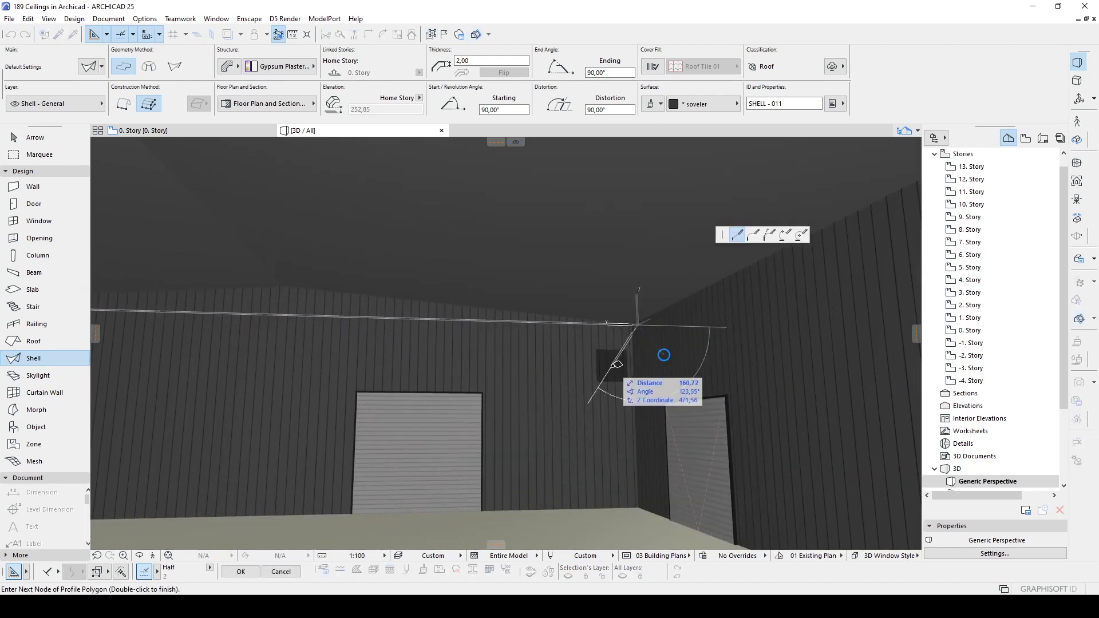
double_click(637, 324)
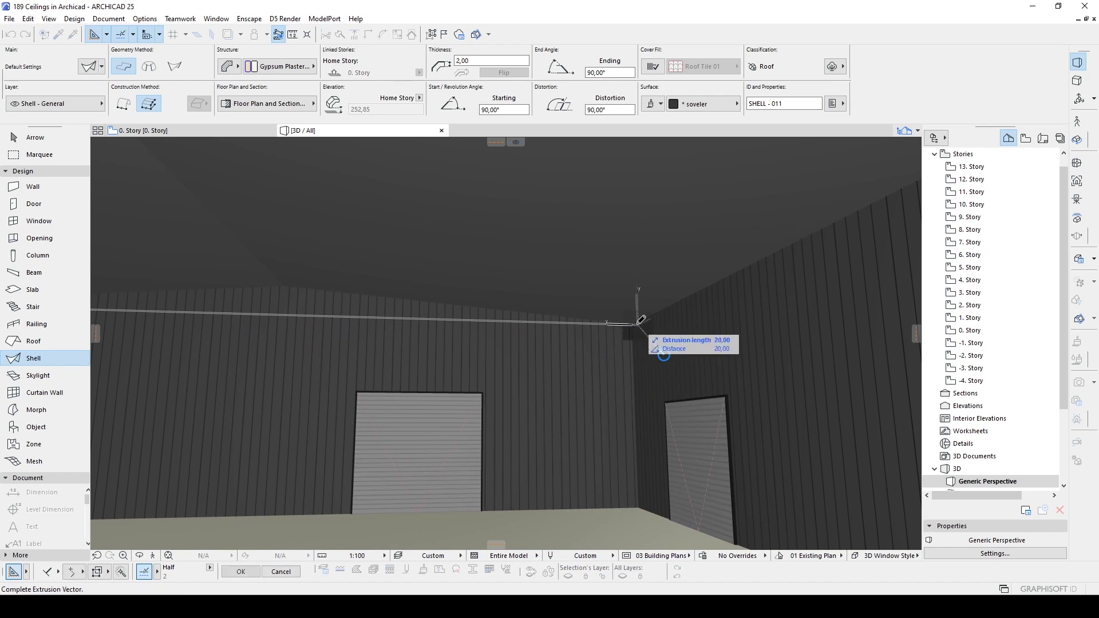
left_click(662, 353)
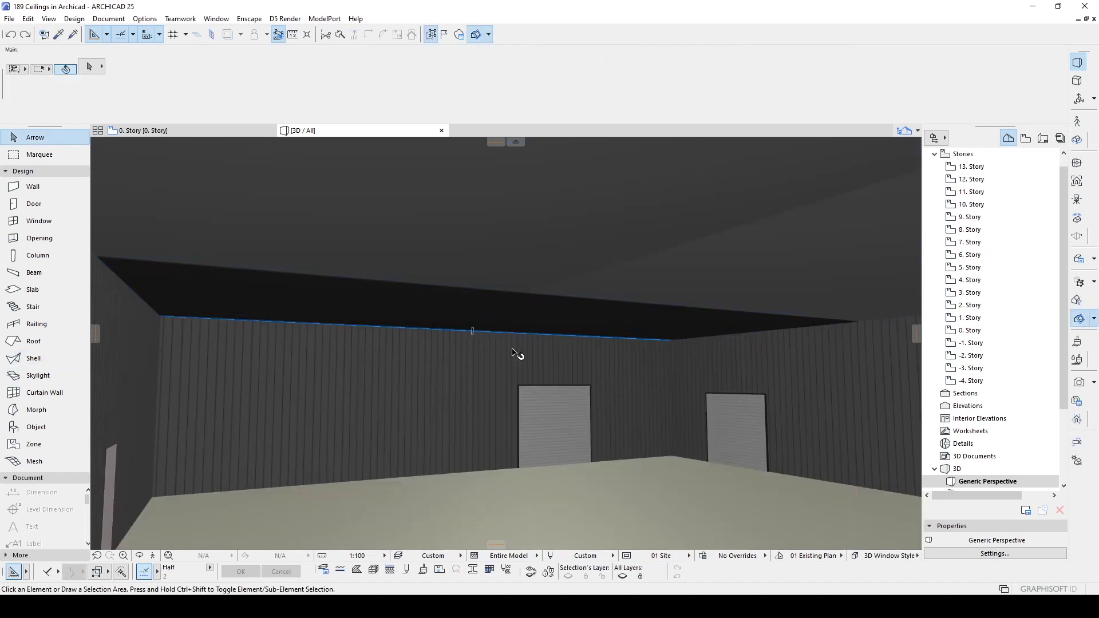
Insert a node at the middle of the shell's profile line and raise it to the gable wall's ridge point.
left_click(532, 317)
left_click(526, 323)
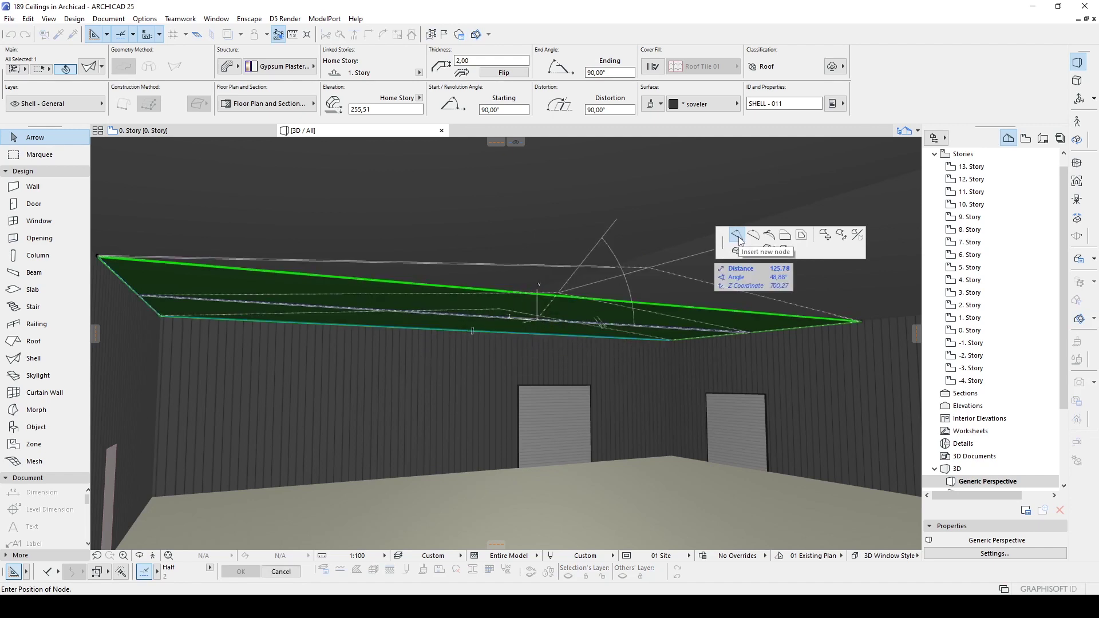
left_click(528, 321)
middle_click_drag(528, 322, 382, 309, "shift")
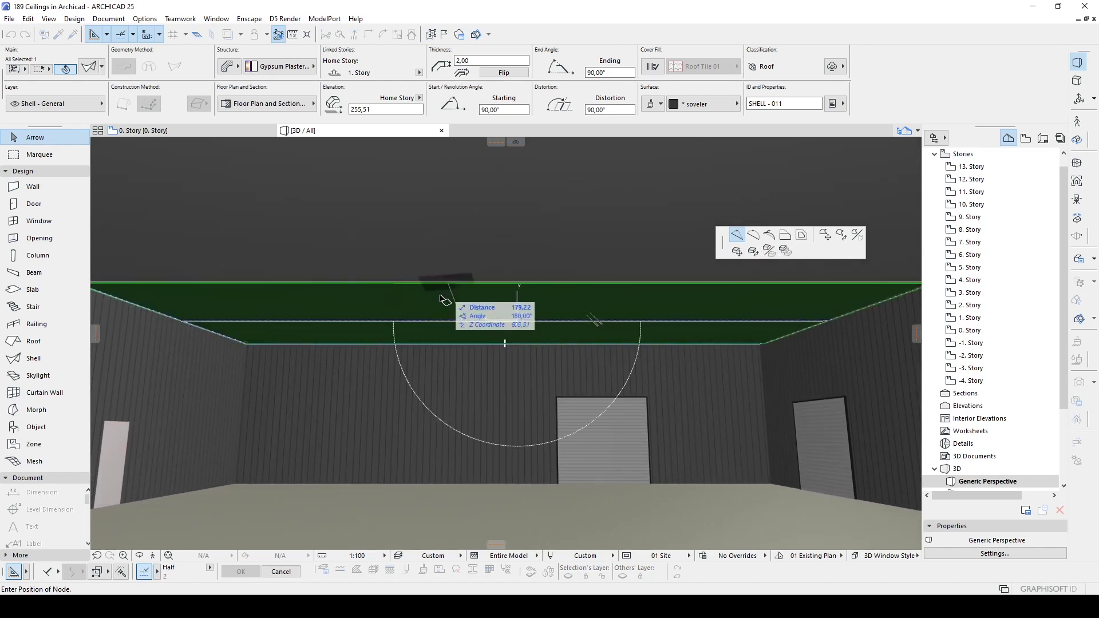
left_click(518, 327)
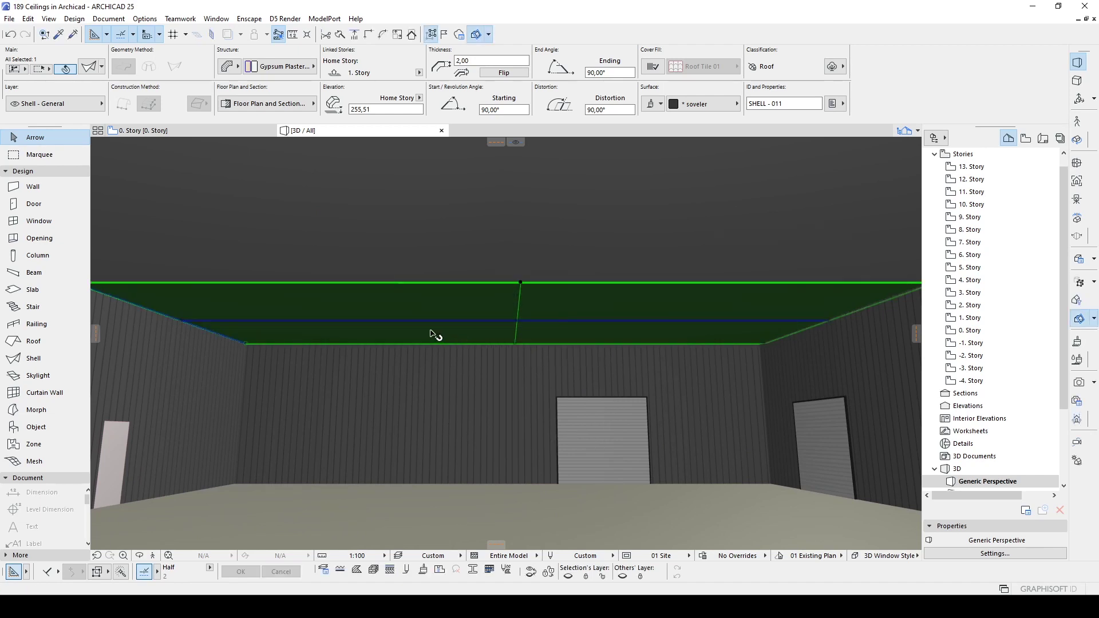
left_click(516, 321)
middle_click_drag(517, 321, 507, 434)
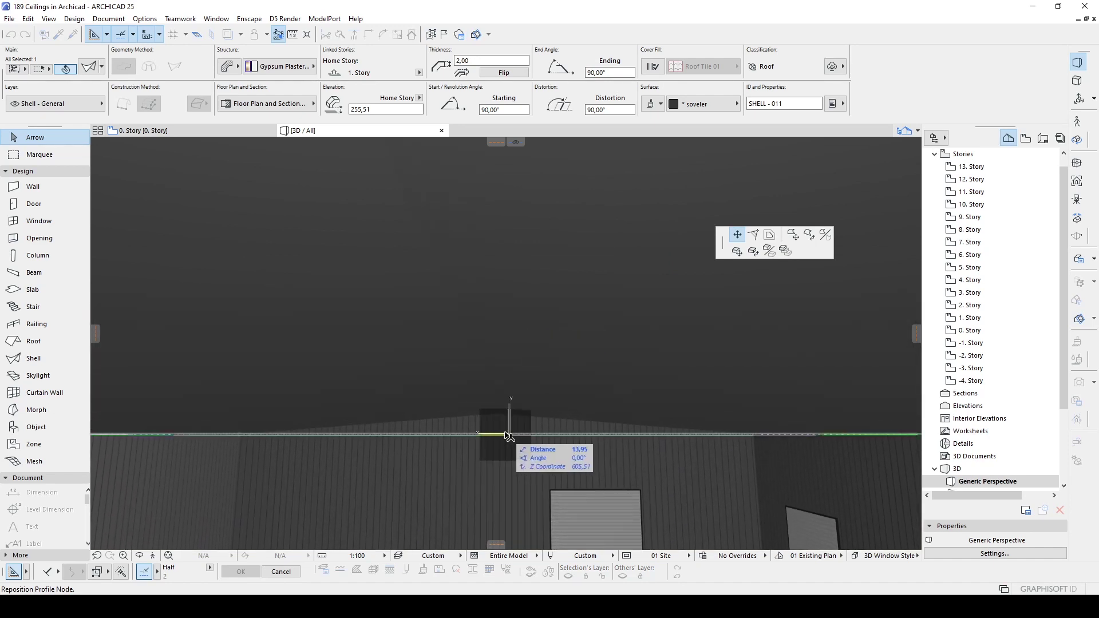
left_click(494, 414)
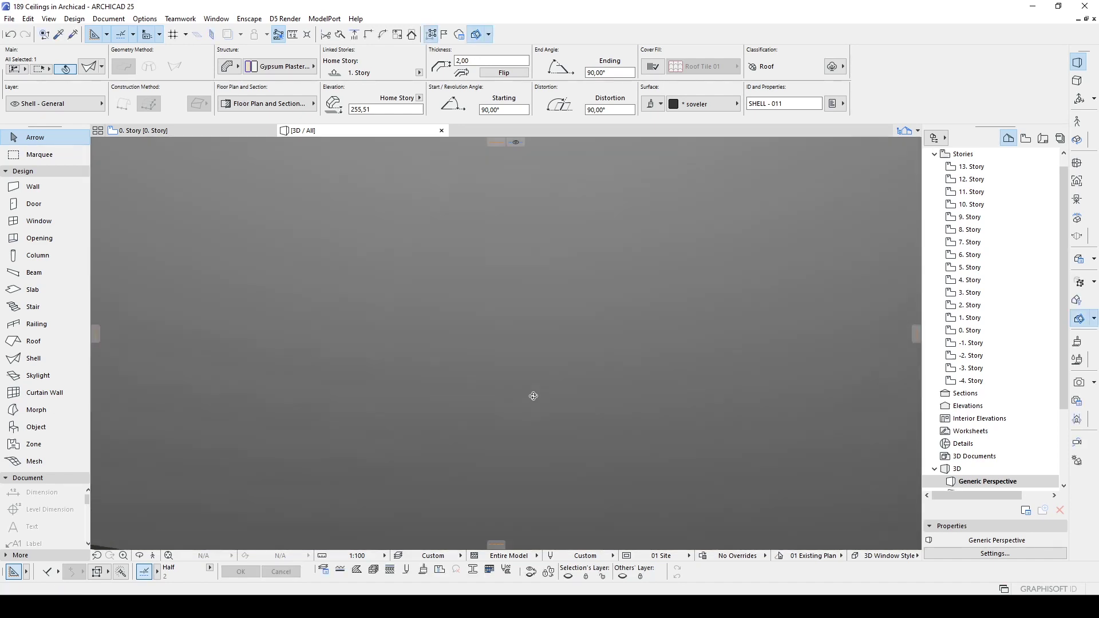
Lengthen the shell's extrusion along the roof ridge so the pitched ceiling covers more of the hall.
left_click(605, 390)
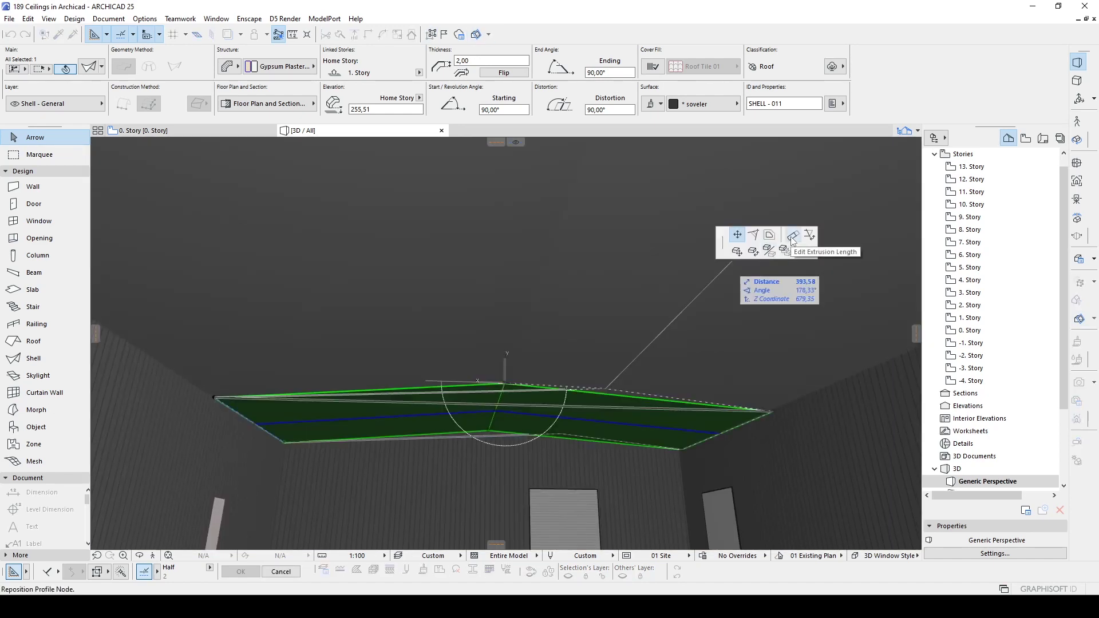
left_click(793, 237)
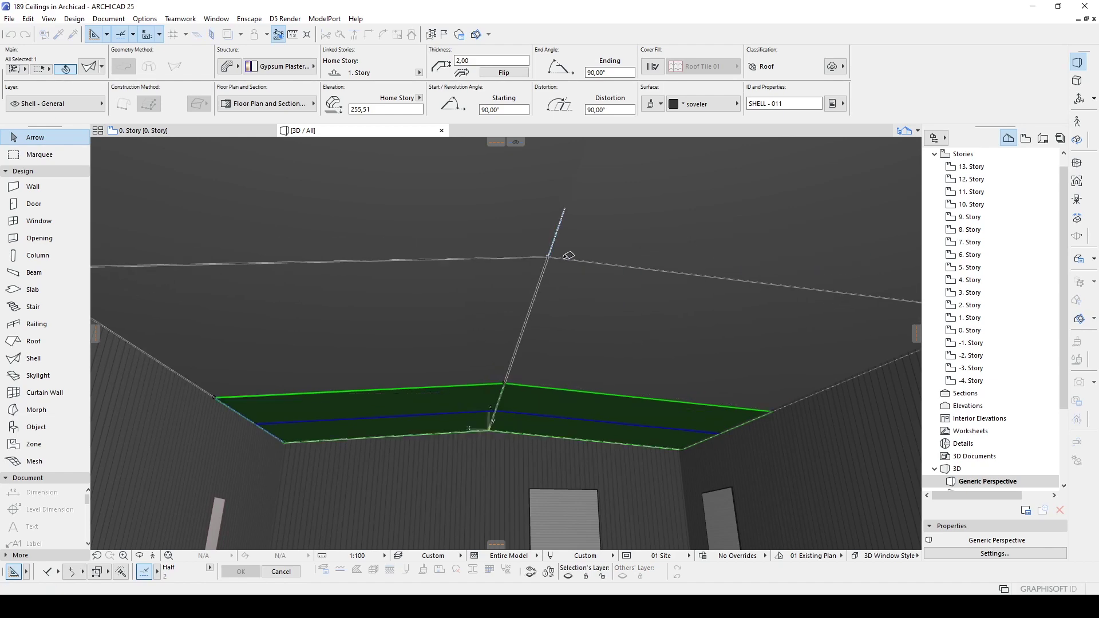
left_click(564, 228)
middle_click_drag(514, 312, 571, 294)
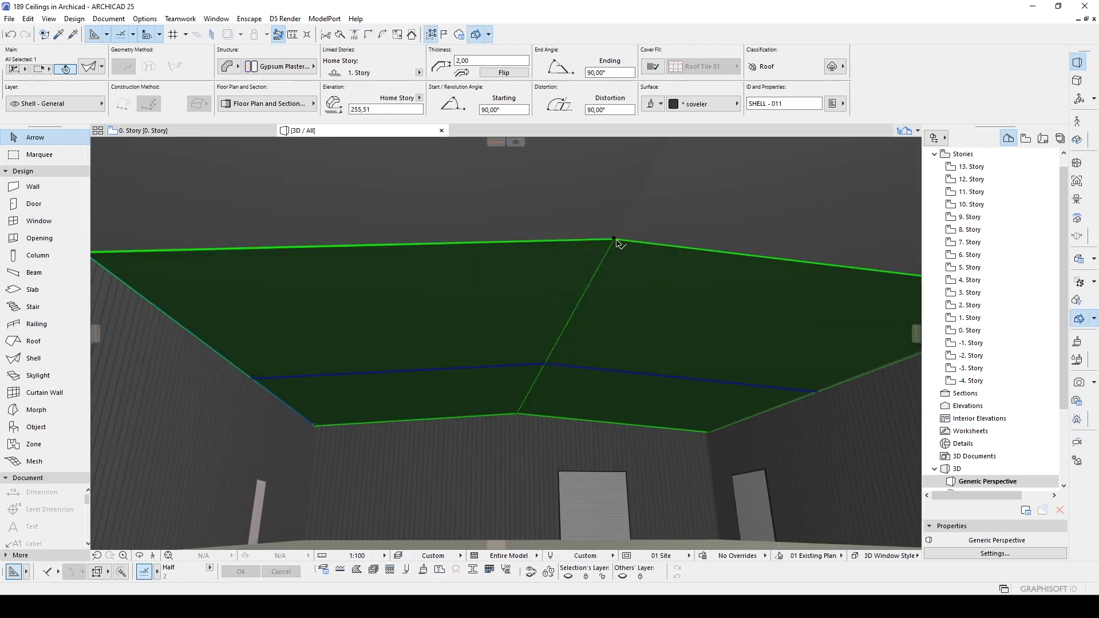
Set the shell's surface to Paint-01 and deselect it.
left_click(699, 105)
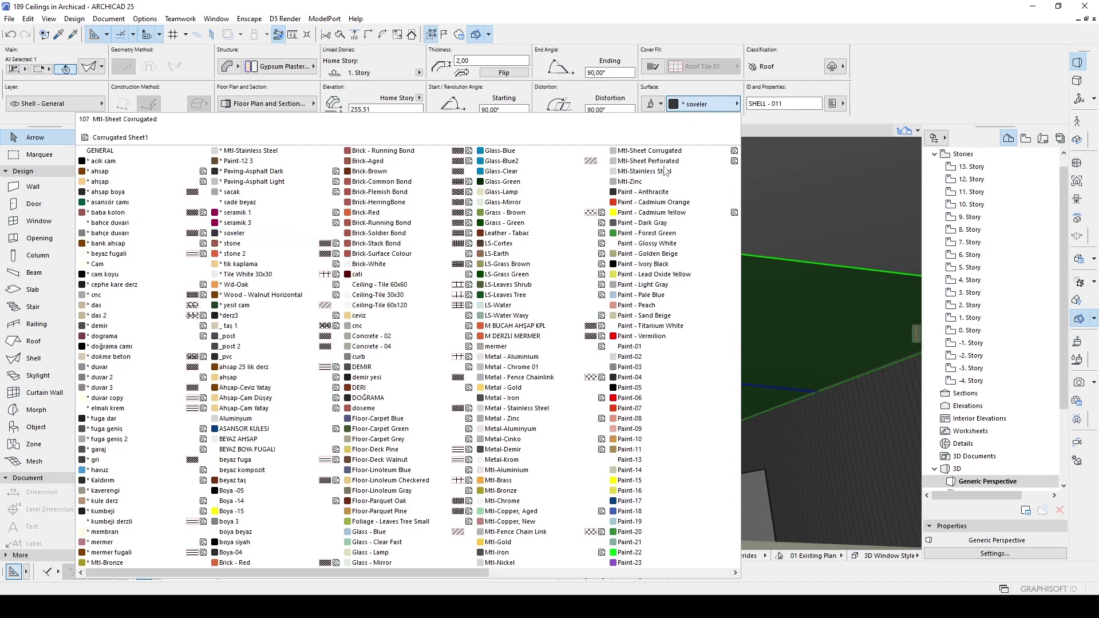
left_click(668, 346)
mouse_move(757, 309)
middle_mouse_down("shift")
mouse_move(684, 327)
mouse_move(681, 351)
middle_mouse_up("shift")
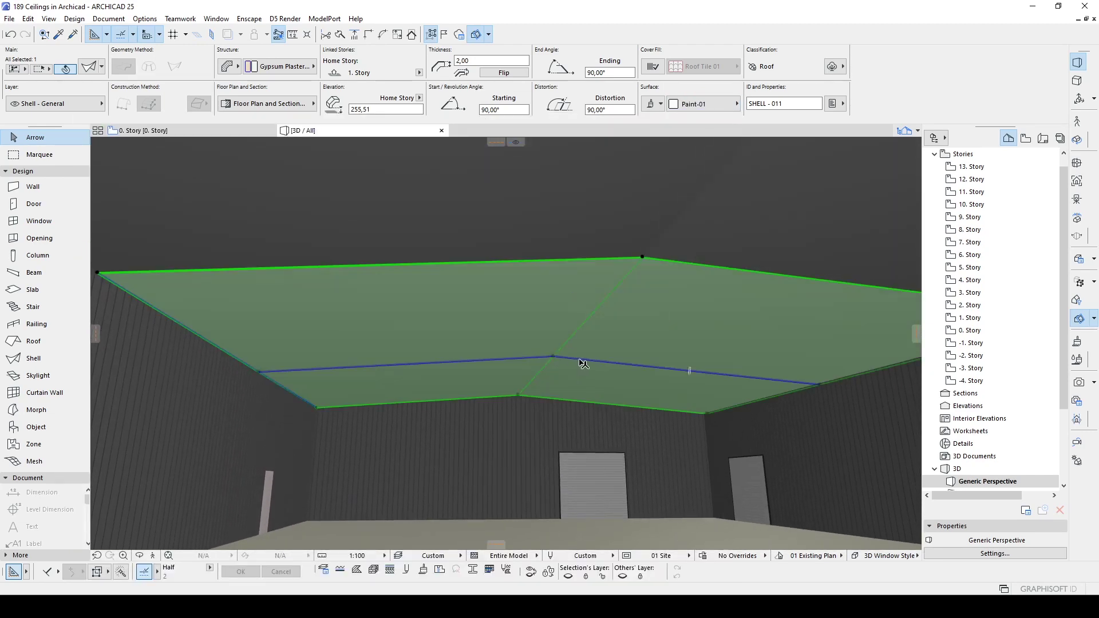
left_click(579, 360)
key("Escape")
Draw a horizontal section line across the hall on the 0. Story plan, looking toward its entrance end, and open the section with current view settings.
key("F2")
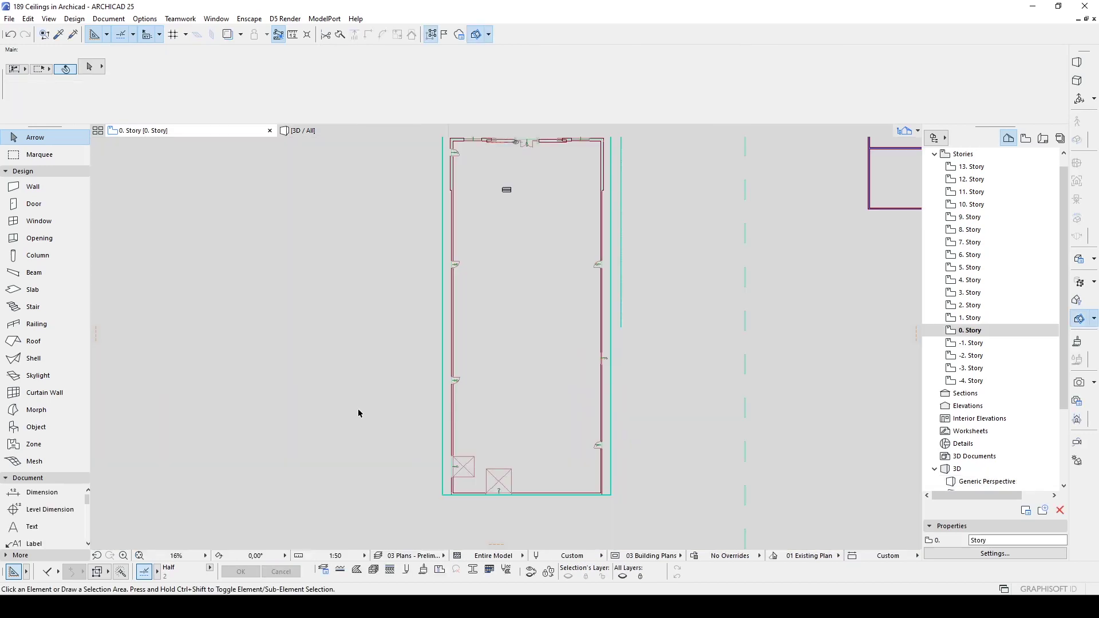
left_click(22, 171)
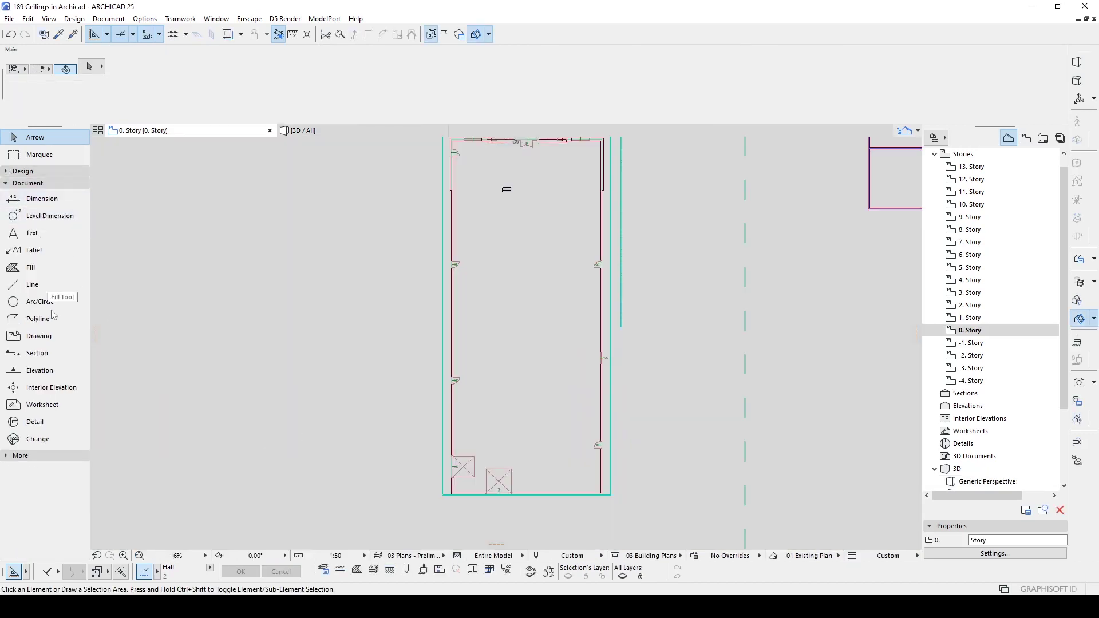
left_click(38, 353)
left_click(365, 397)
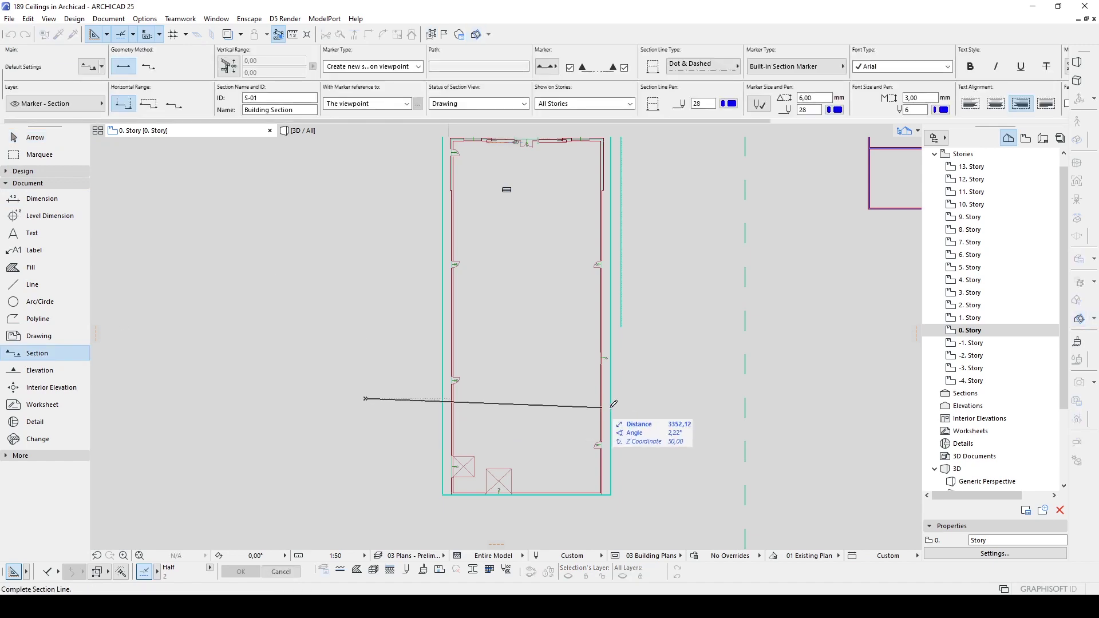
left_click(644, 398)
left_click(553, 395)
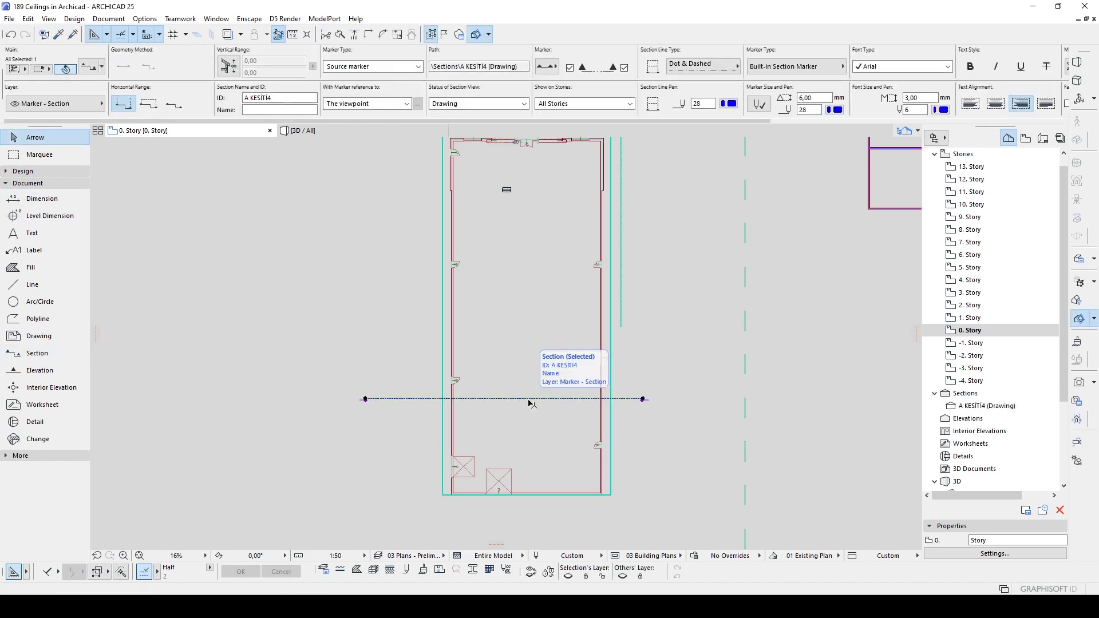
right_click(530, 405)
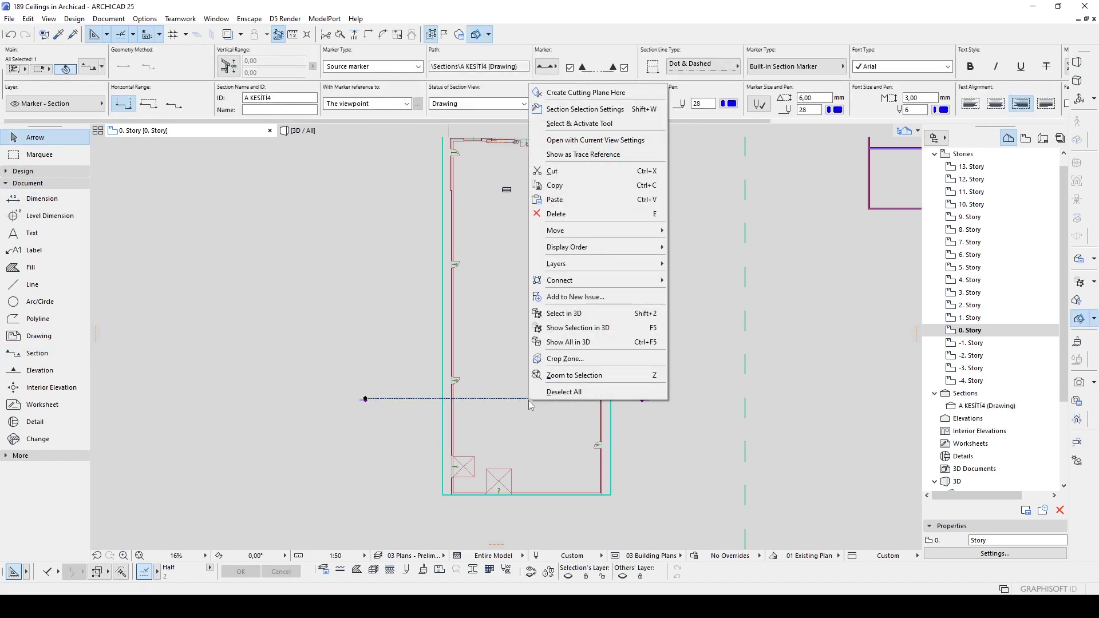
left_click(561, 143)
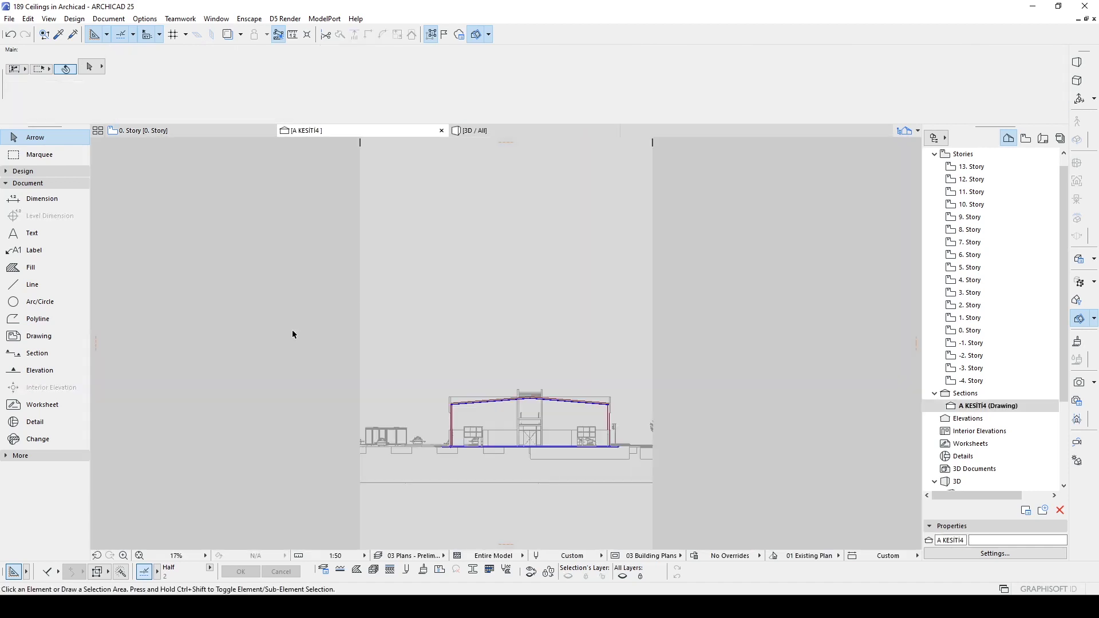
Offset the shell's pitched profile 25 downward from the underside of the roof in the section.
scroll(527, 413, "up", 3)
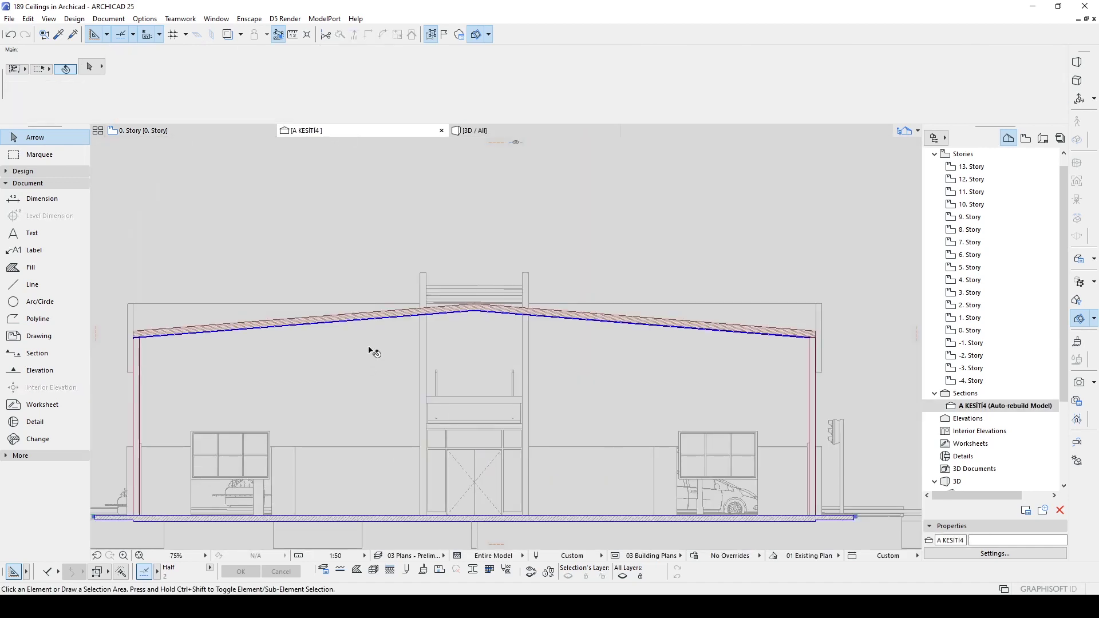
scroll(547, 359, "up", 5)
left_click(580, 259)
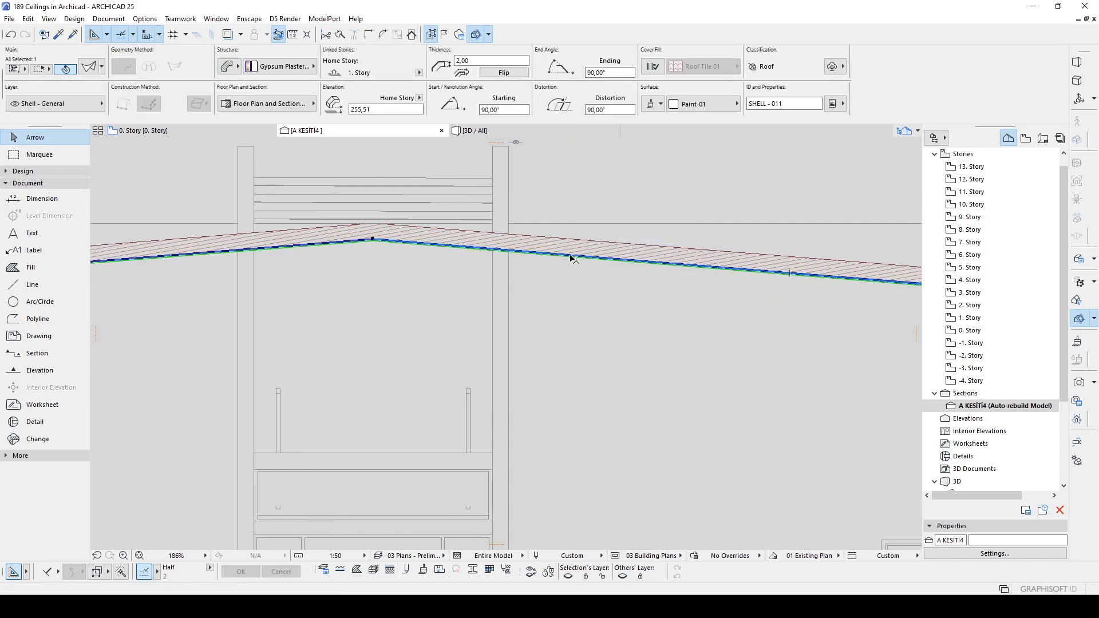
left_click(573, 259)
left_click(801, 236)
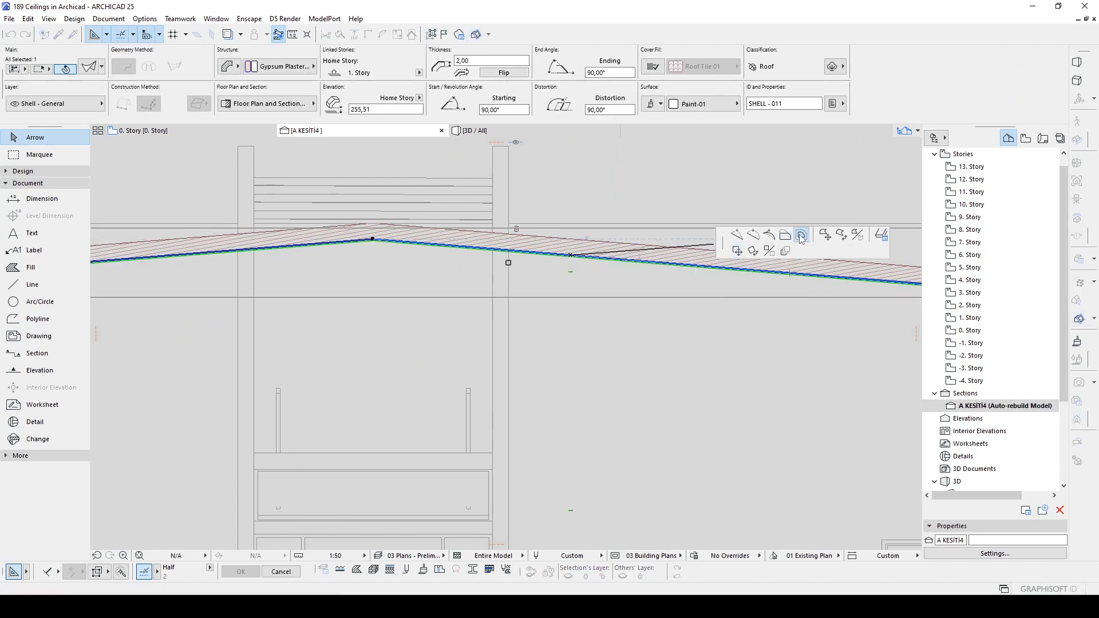
type("25")
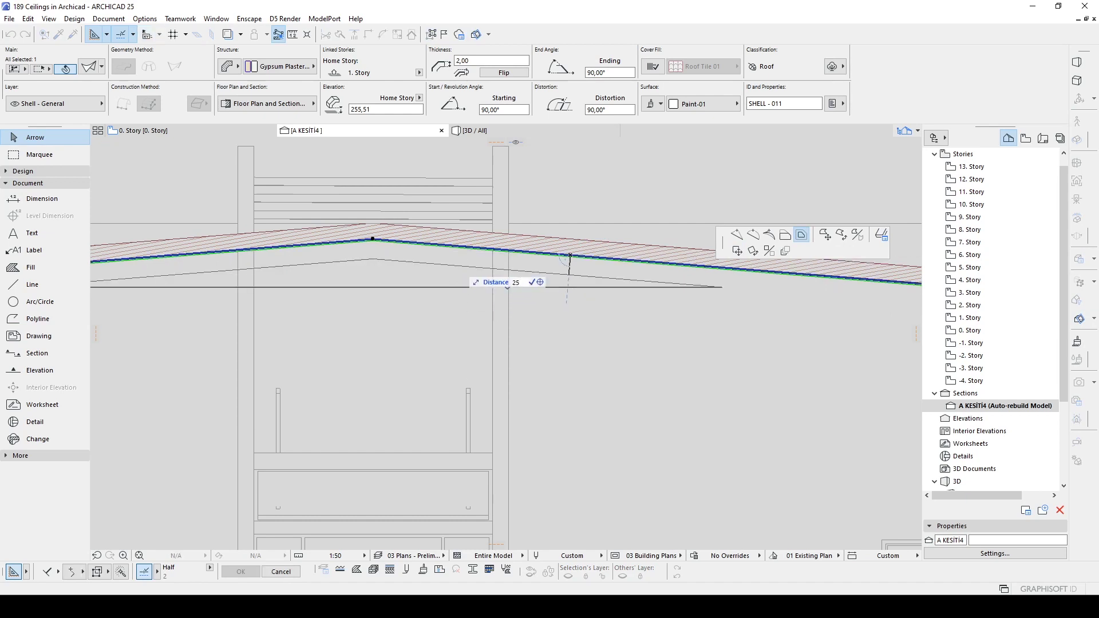
key("Return")
Move the left end node of the lowered shell profile outward to the inner face of the left side wall.
scroll(422, 321, "down", 3)
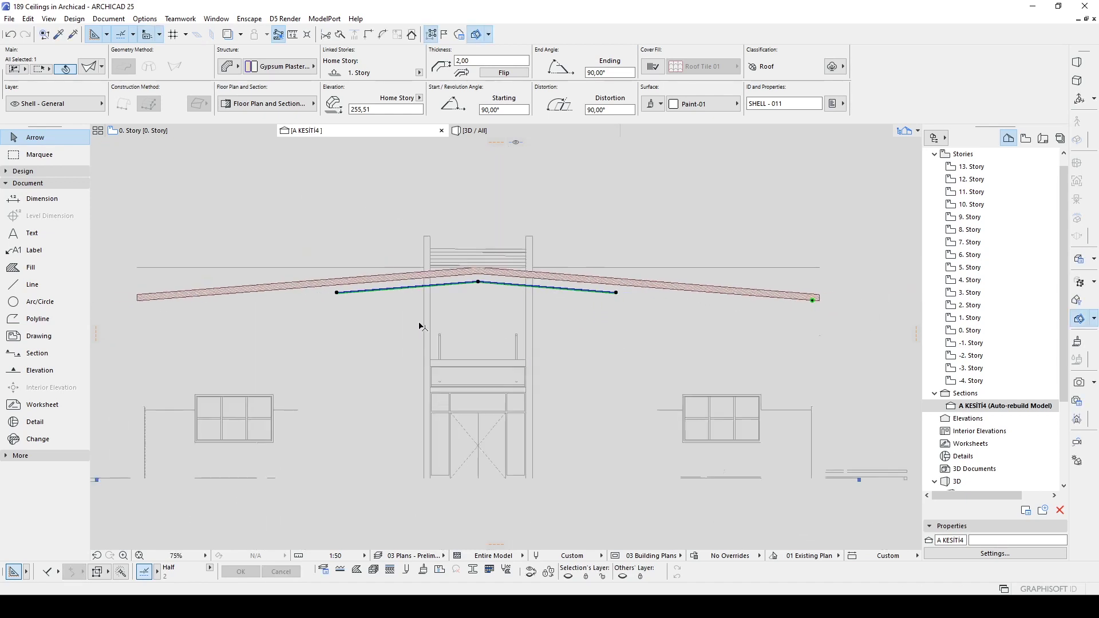
left_click(337, 293)
left_click(388, 361)
middle_click_drag(450, 276, 616, 269)
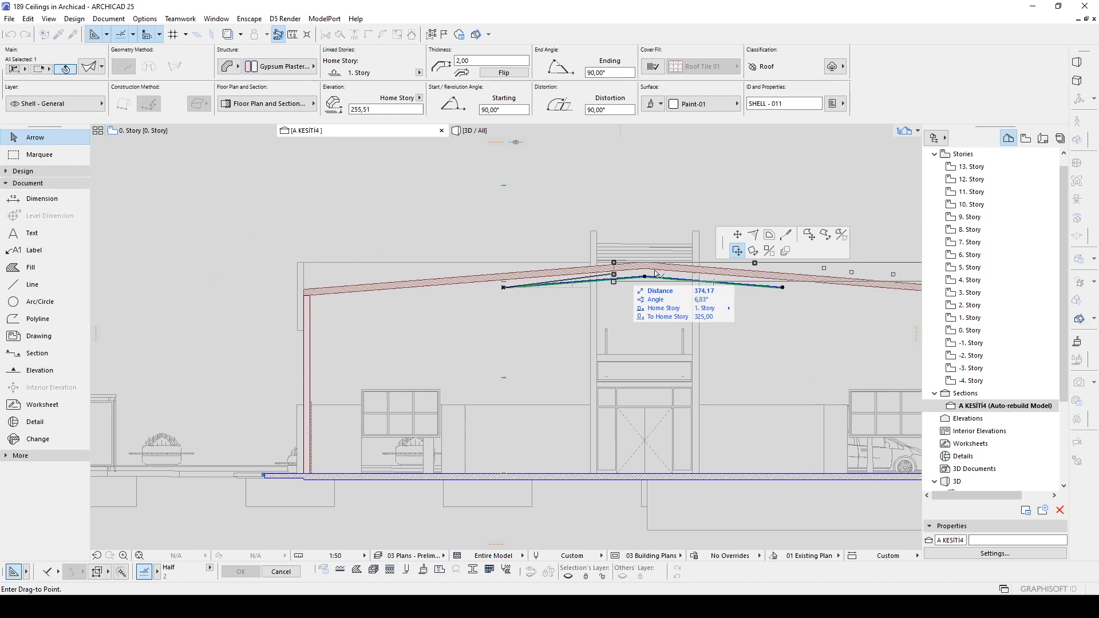
left_click(742, 239)
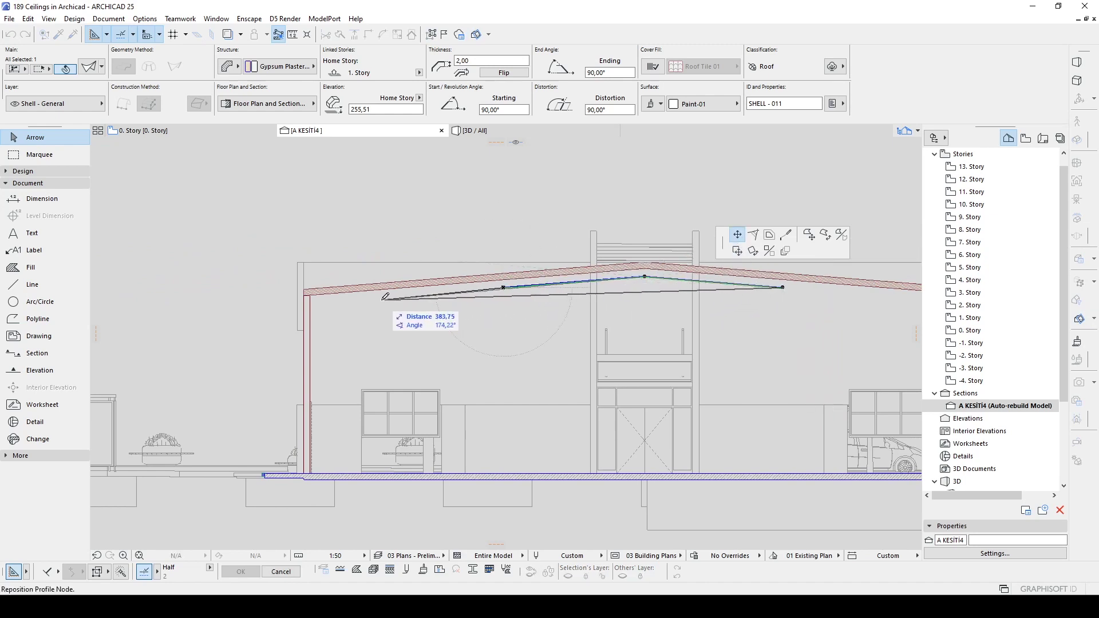
scroll(324, 306, "up", 3)
left_click(291, 289)
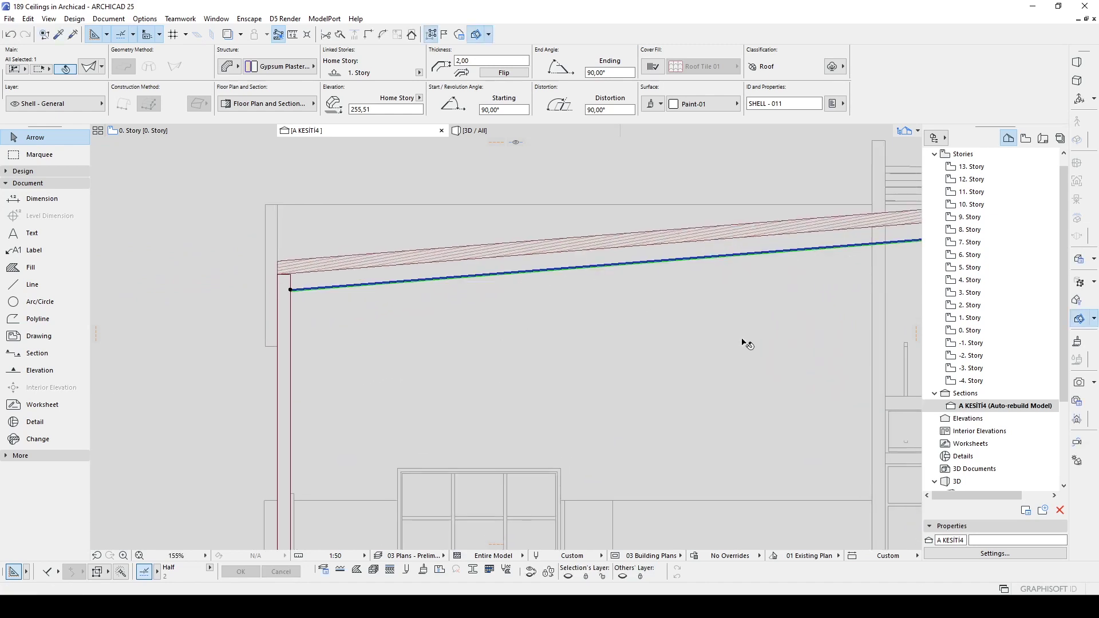
Move the profile's right end node to the inner face of the right side wall and check the lowered ceiling in 3D.
middle_click_drag(917, 290, 465, 336)
left_click(818, 304)
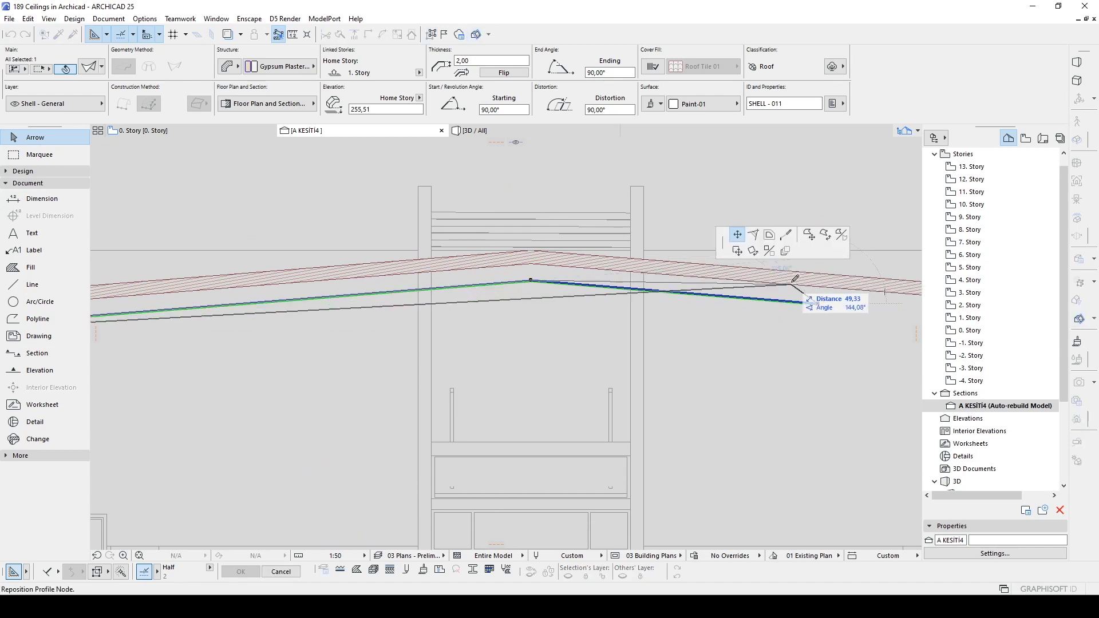
scroll(791, 284, "down", 3)
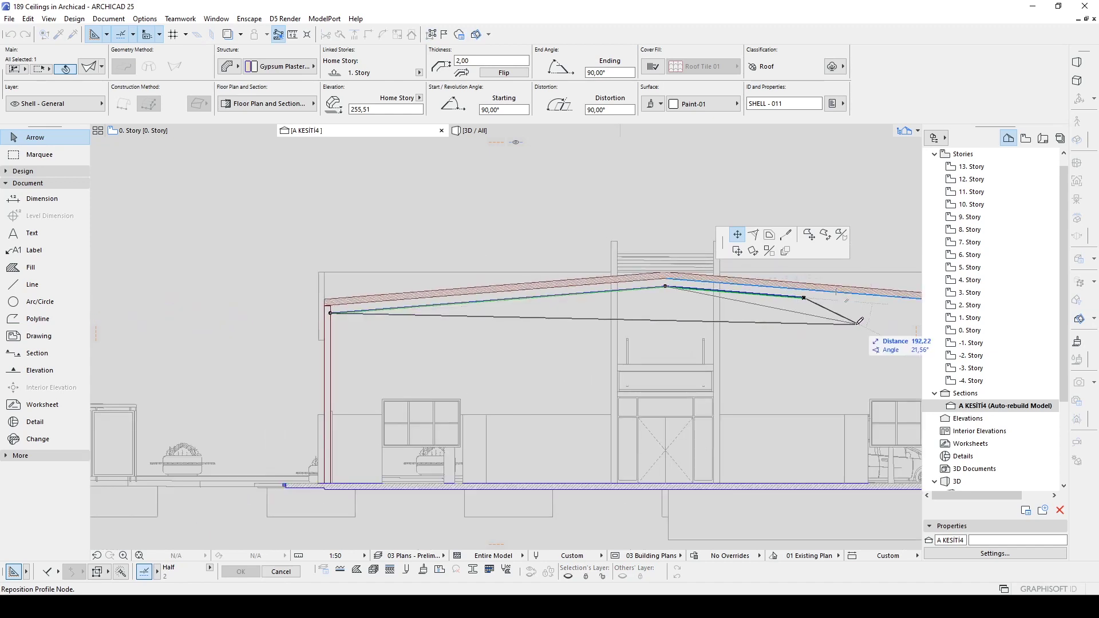
middle_click_drag(861, 324, 484, 305)
scroll(615, 294, "up", 3)
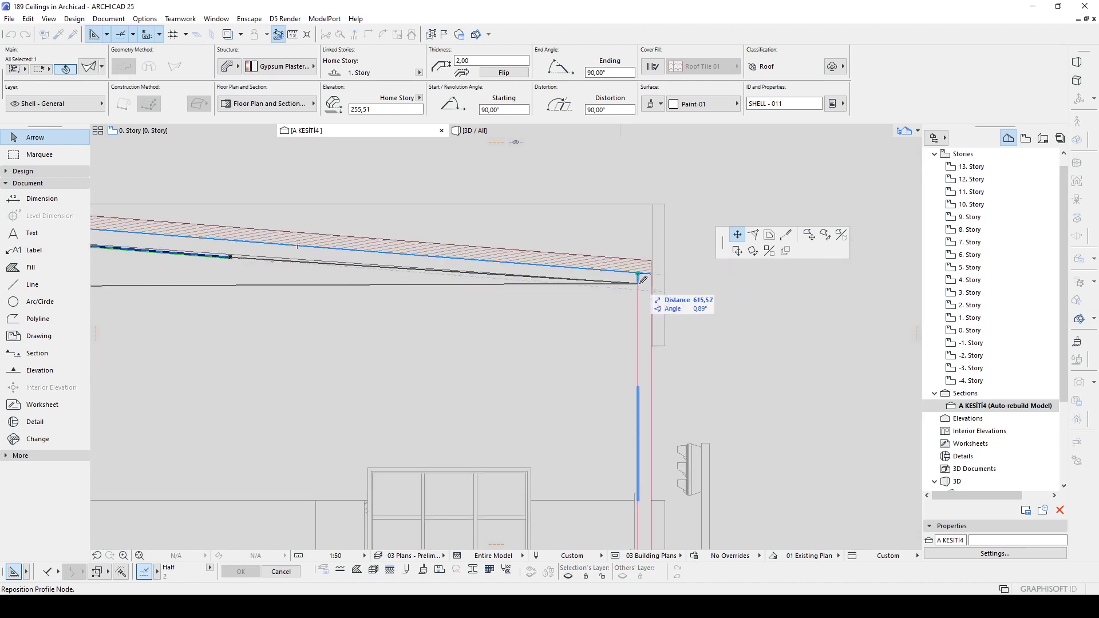
left_click(638, 291)
scroll(498, 301, "down", 4)
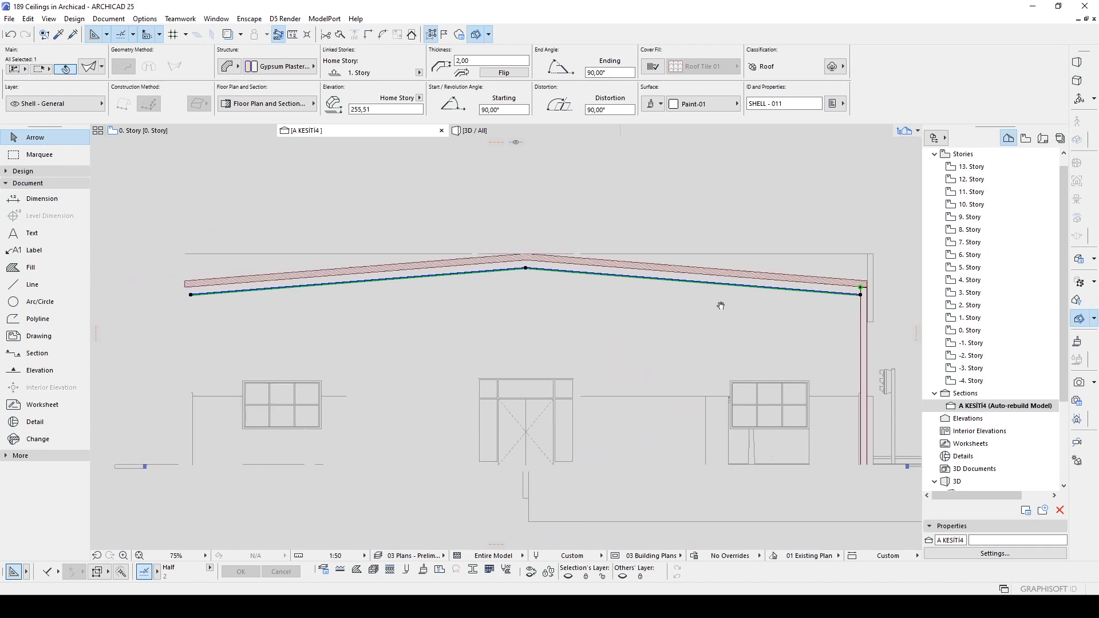
left_click(480, 131)
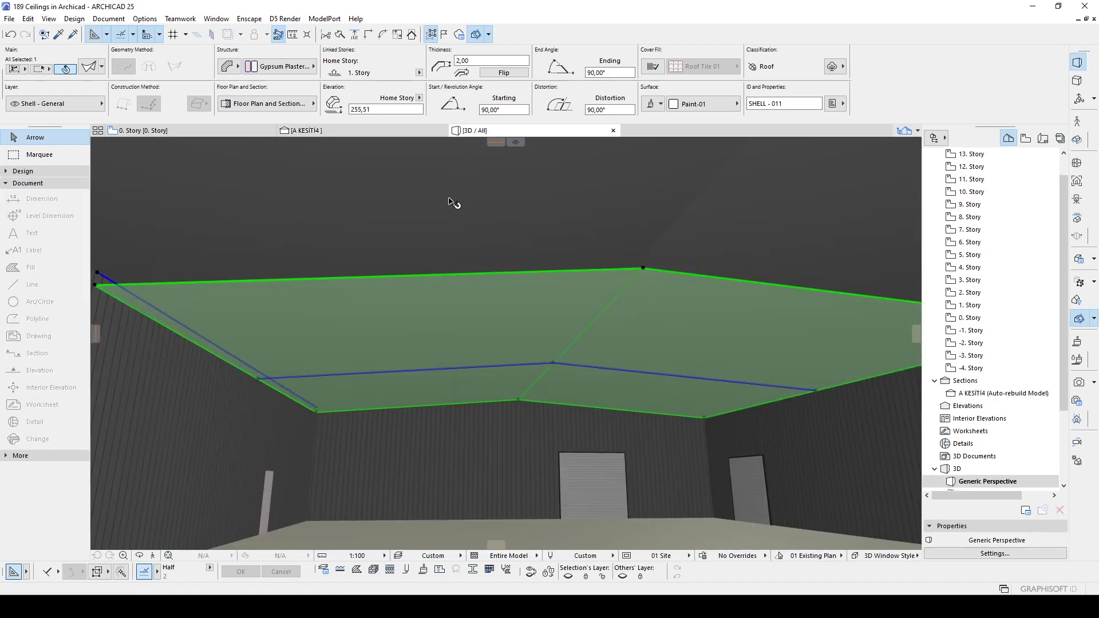
Flatten the shell profile in the section by moving its ridge node onto the right end node.
left_click(362, 132)
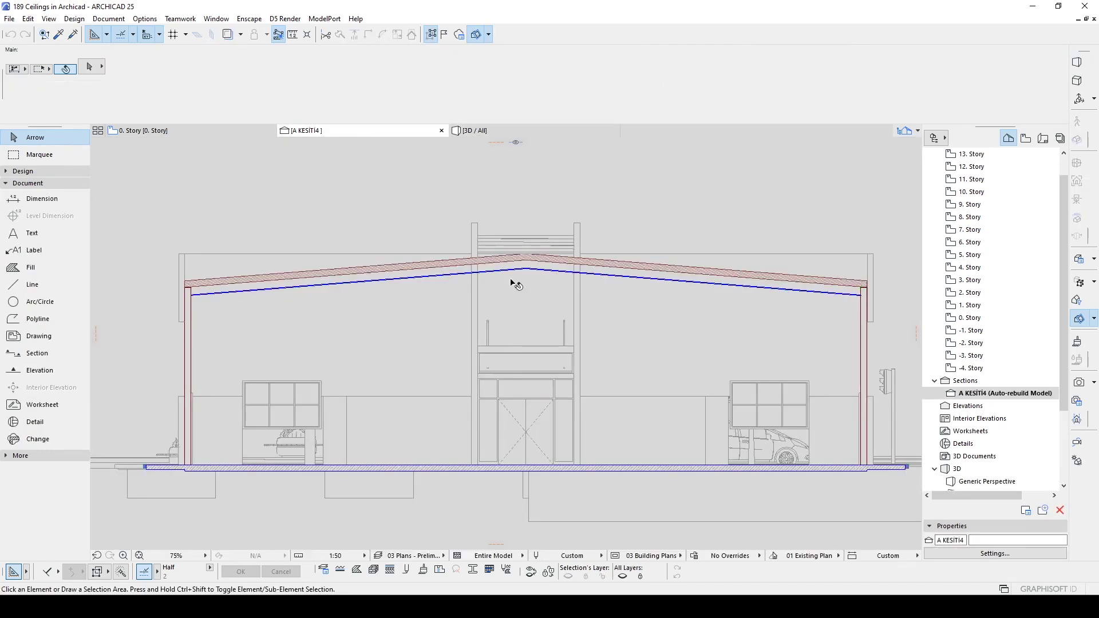
scroll(545, 252, "up", 4)
left_click(547, 251)
left_click(547, 250)
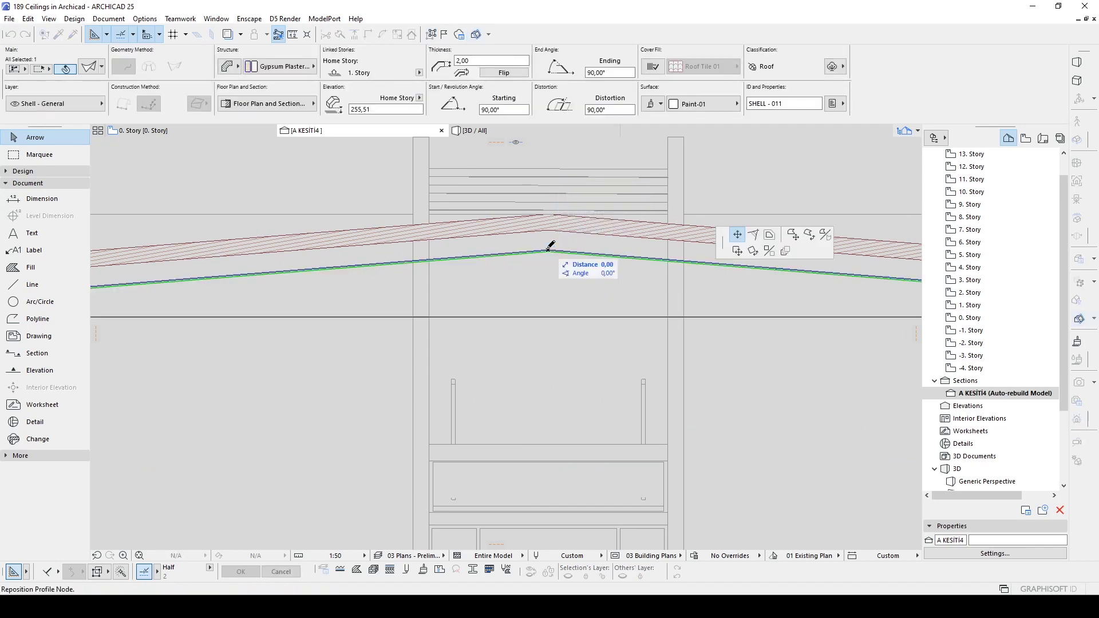
middle_click_drag(571, 254, 380, 228)
middle_click_drag(696, 306, 114, 276)
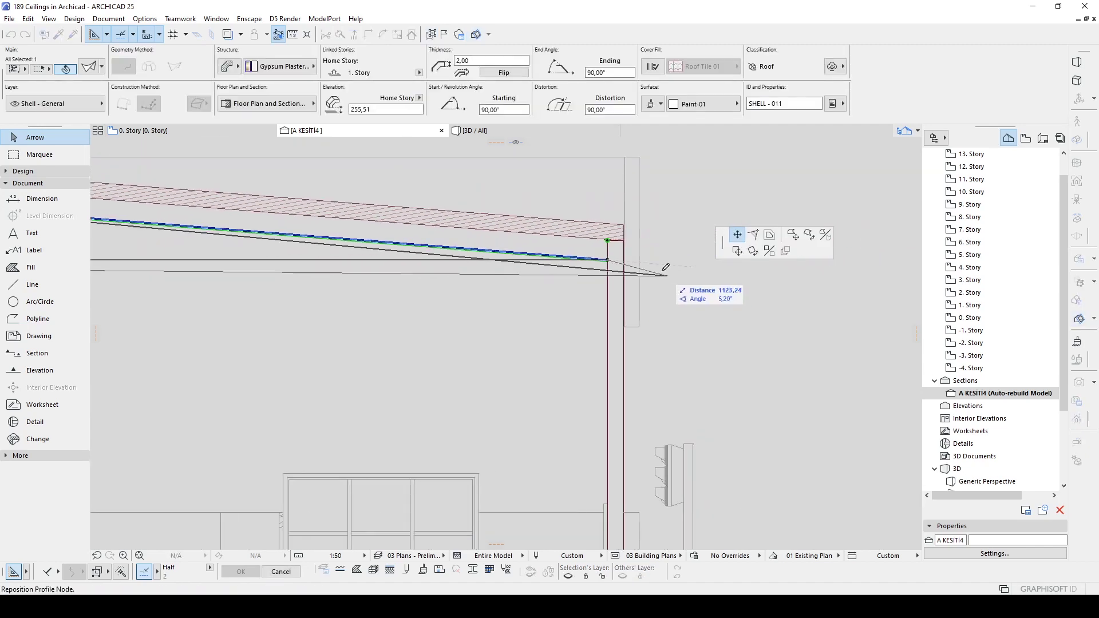
left_click(609, 256)
scroll(466, 275, "down", 5)
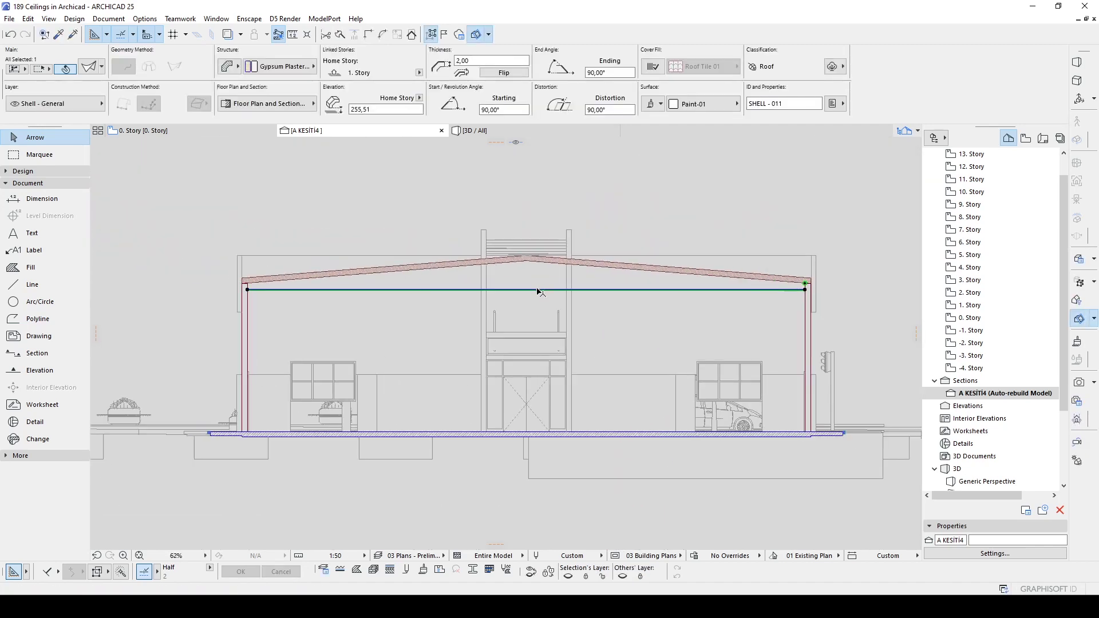
Curve the straight shell profile upward into a shallow arc that peaks just below the roof ridge.
left_click(538, 289)
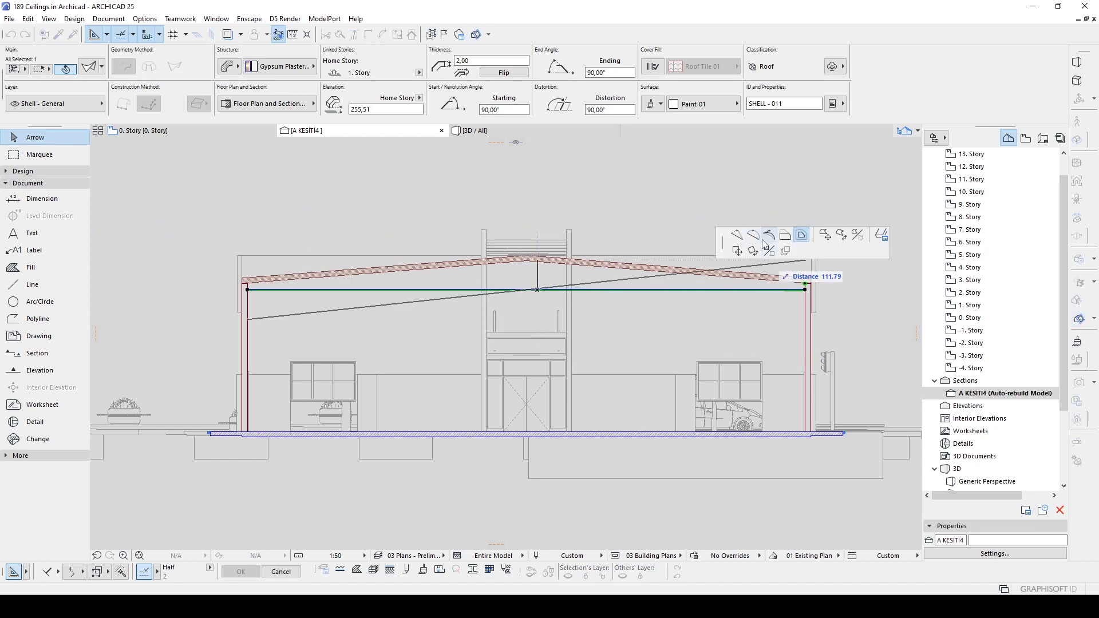
scroll(591, 263, "up", 5)
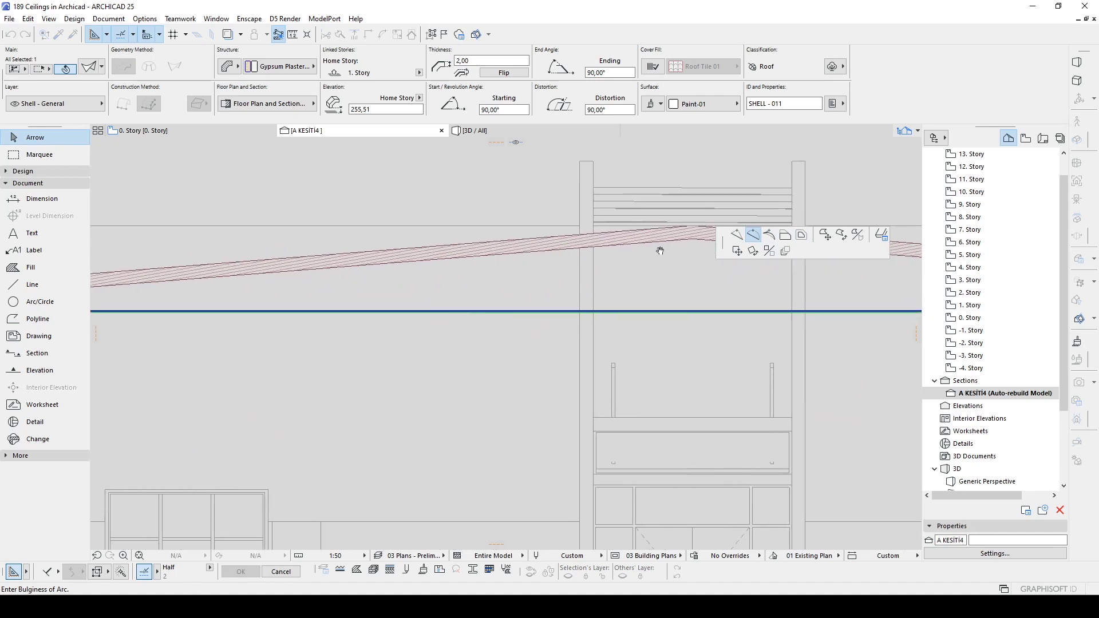
left_click(655, 260)
scroll(643, 282, "down", 5)
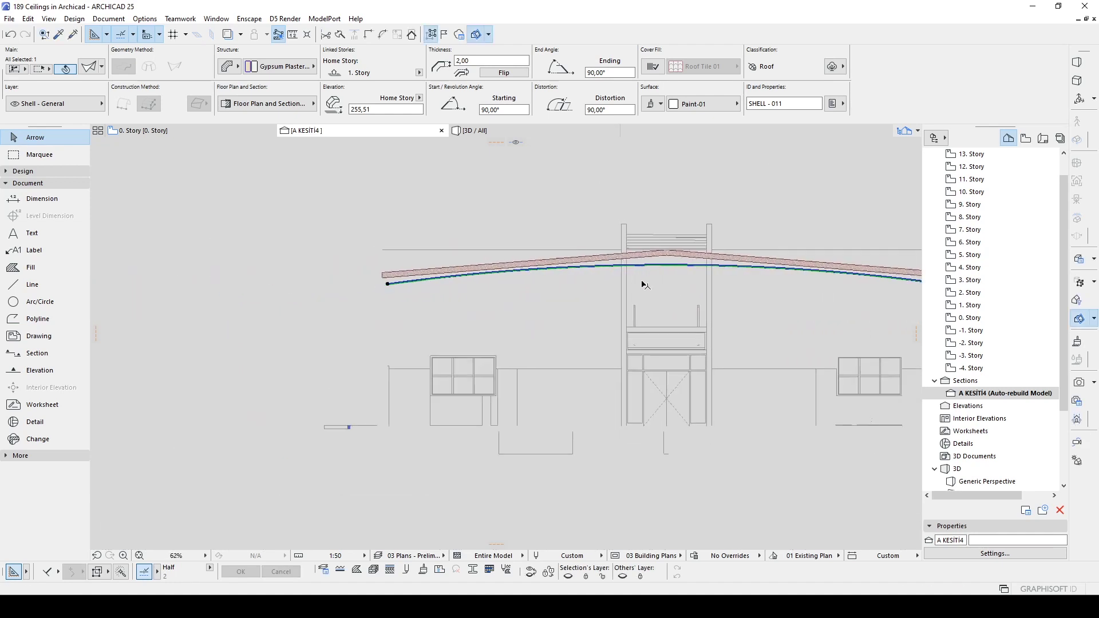
Walk through the hall in 3D and examine the curved ceiling from both ends.
key("shift+F3")
key("Up")
key("Right")
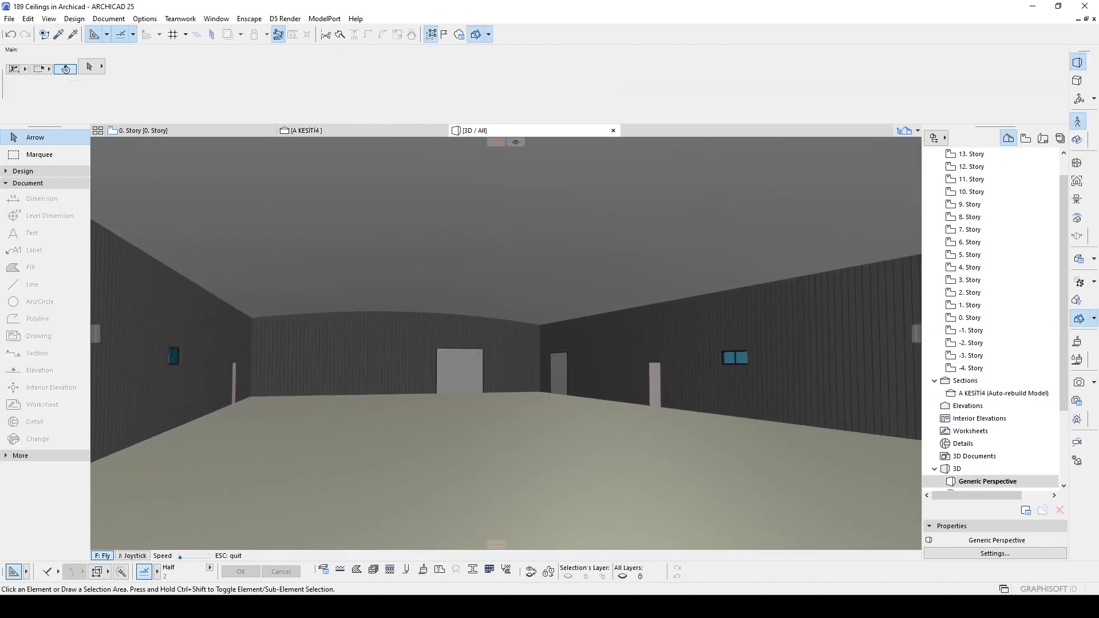
key("Down")
key("Up")
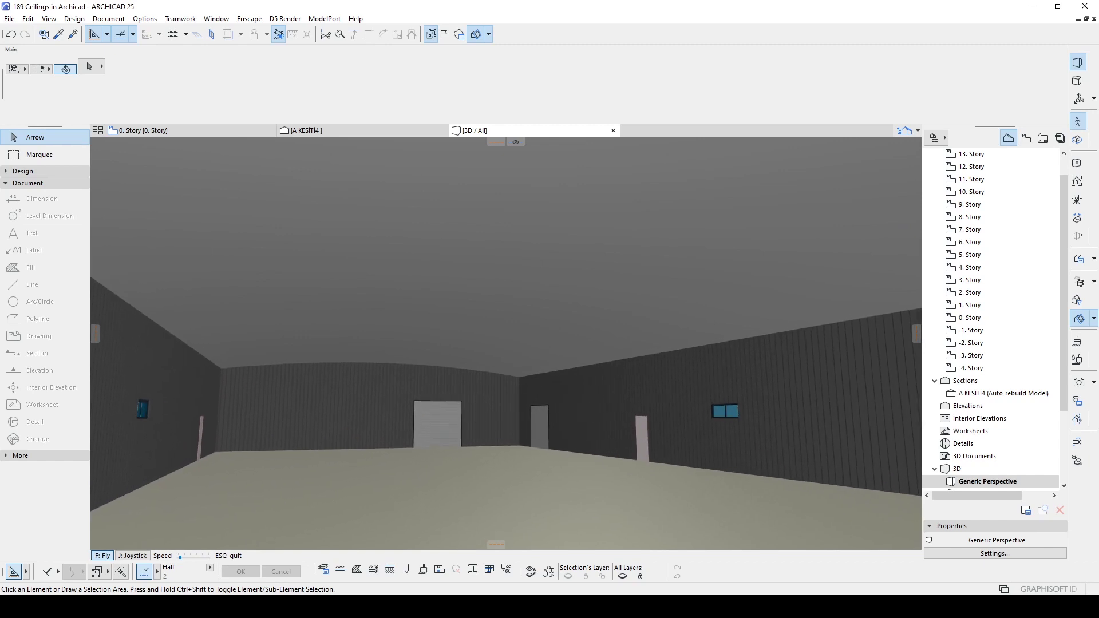
key("Up")
key("Left")
key("Down")
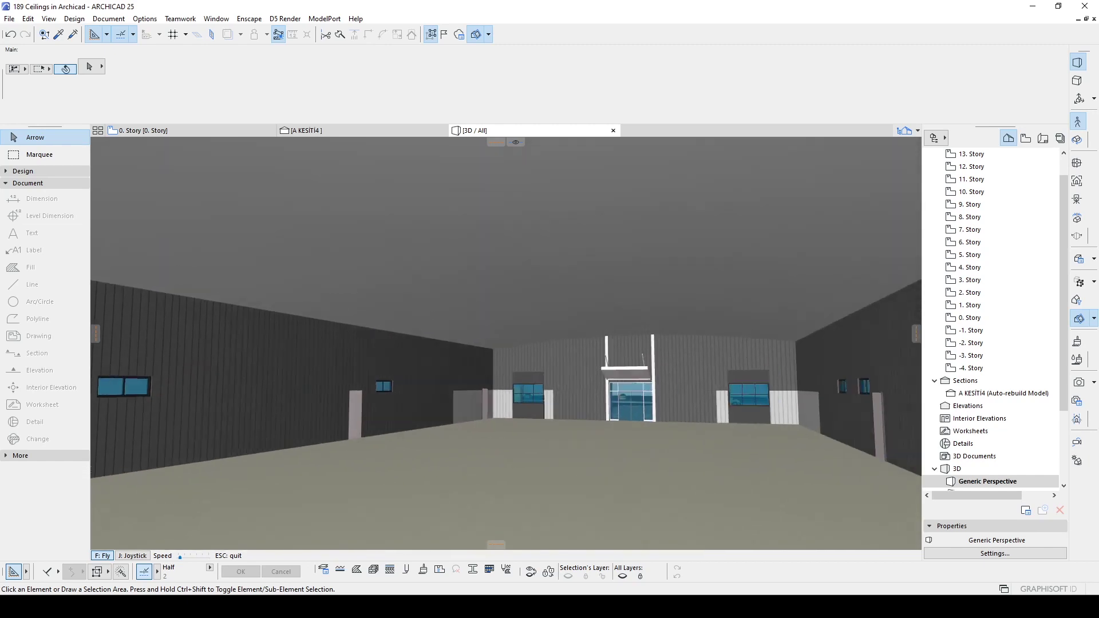
mouse_move(506, 343)
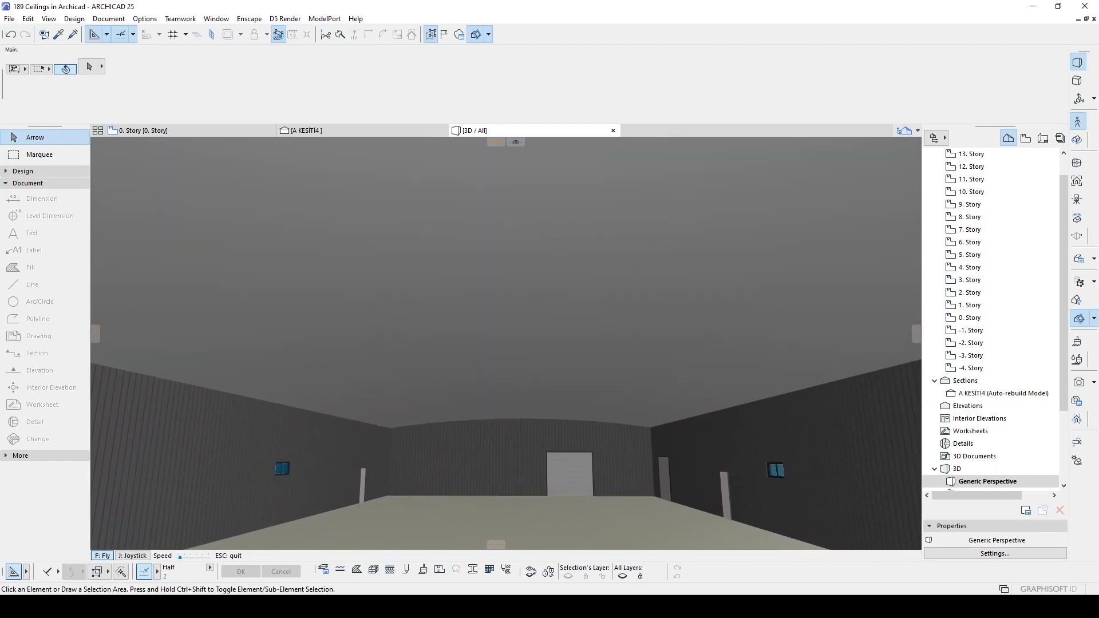
On the 0. Story plan, draw a straight vertical duvar wall 1,00 thick outside the hall's left side, slightly longer than the hall.
key("Escape")
key("F2")
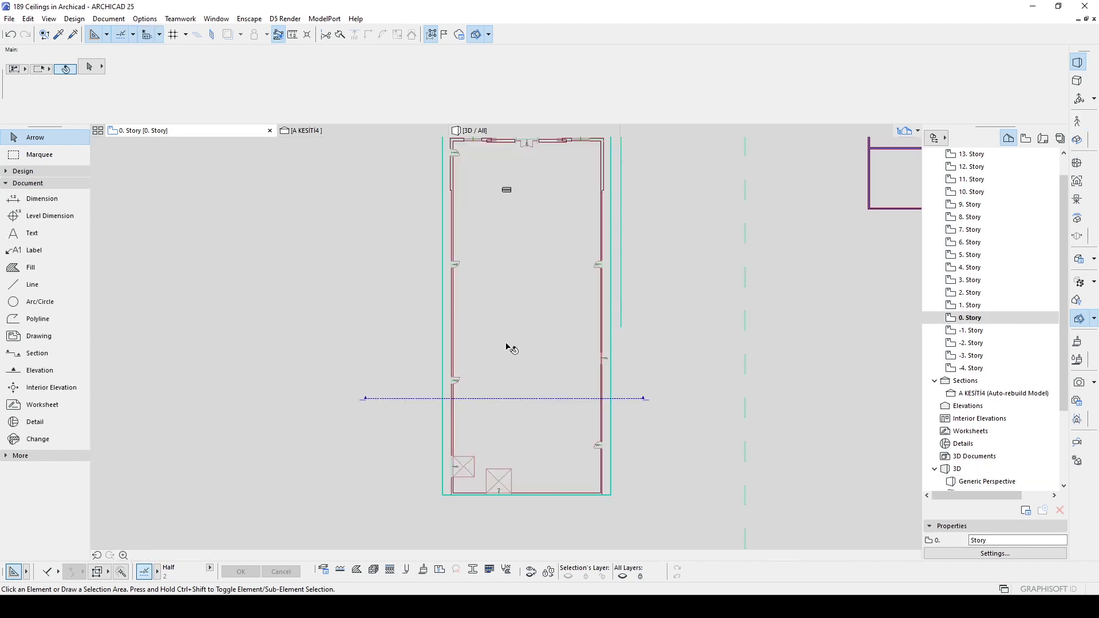
left_click(29, 173)
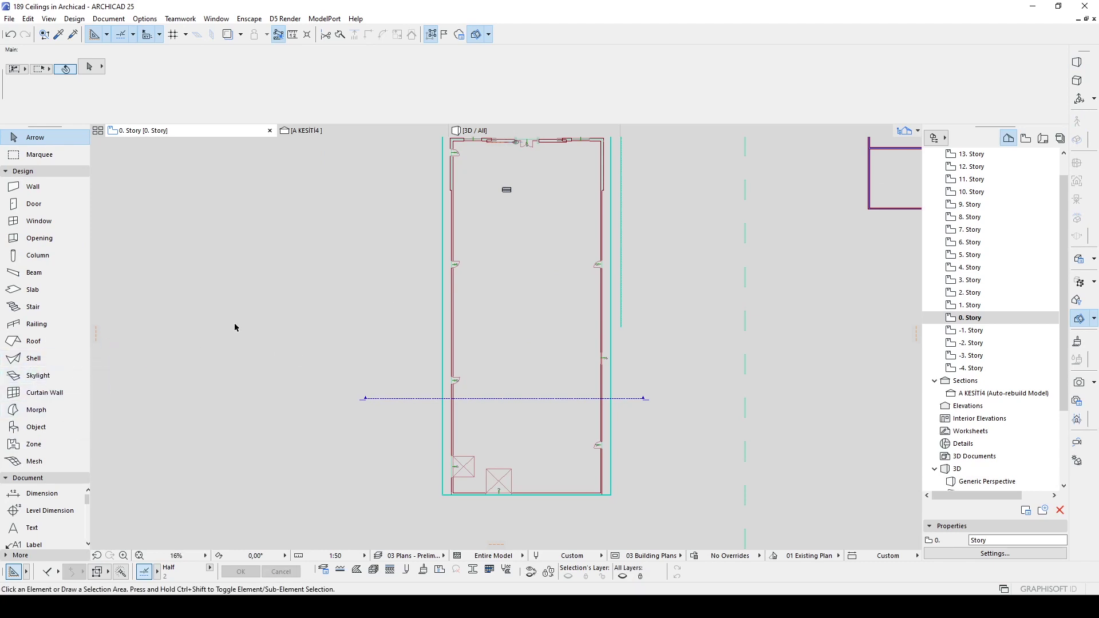
left_click(36, 189)
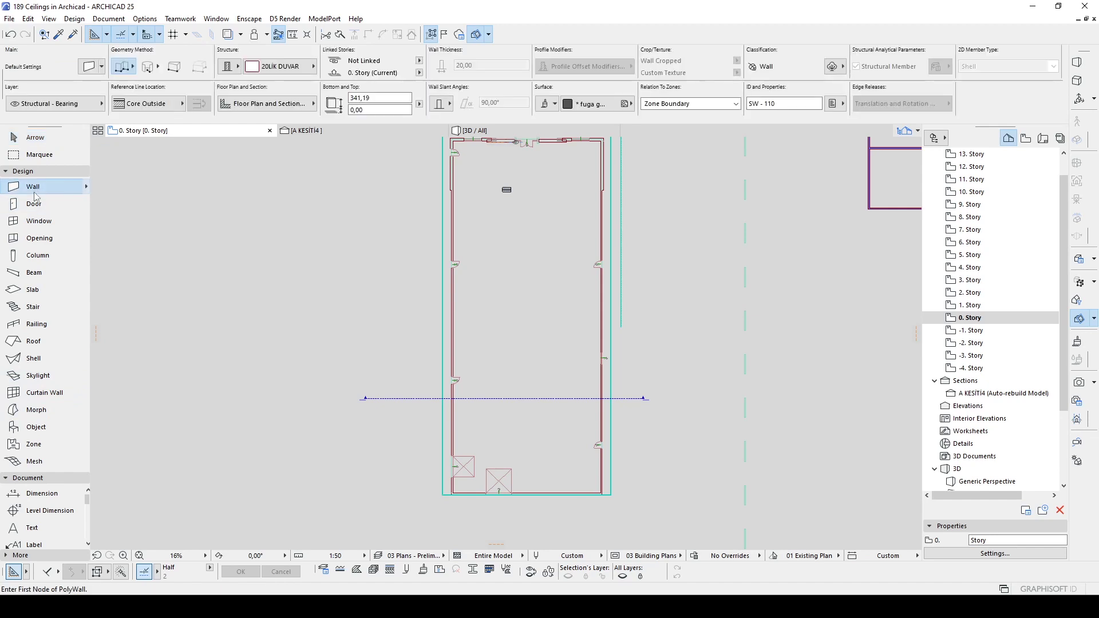
left_click(250, 66)
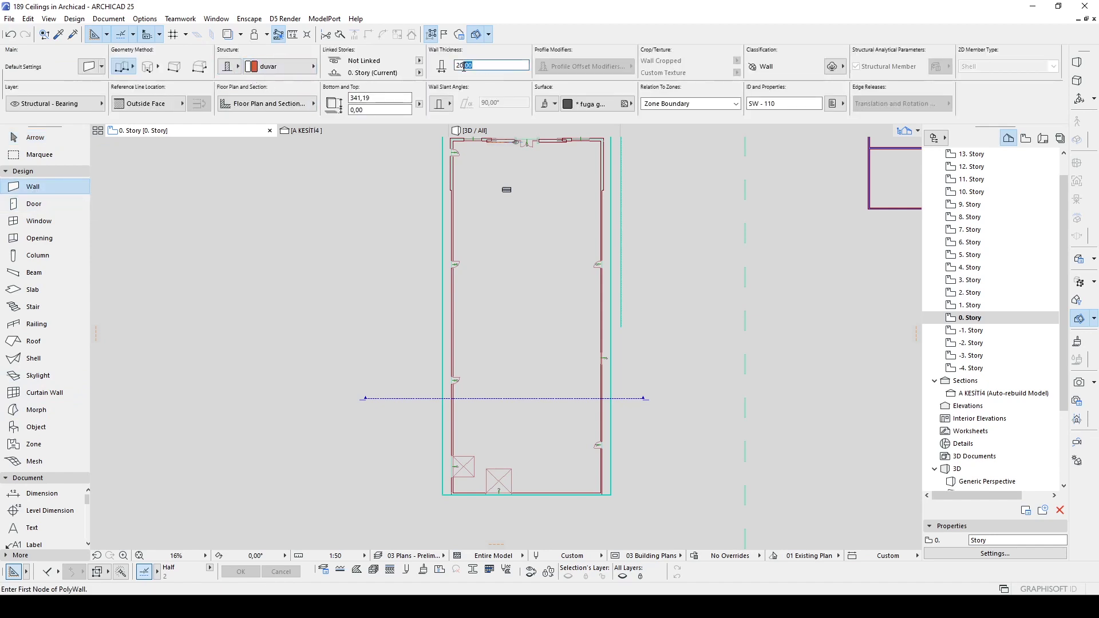
type("1")
key("Return")
scroll(395, 229, "down", 3)
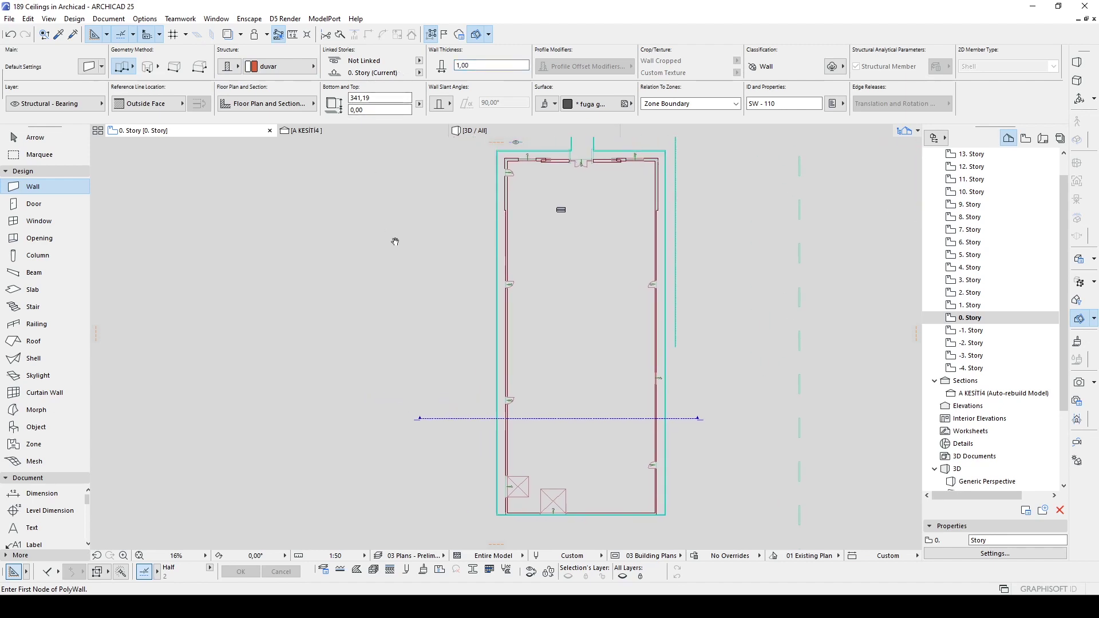
left_click(401, 197)
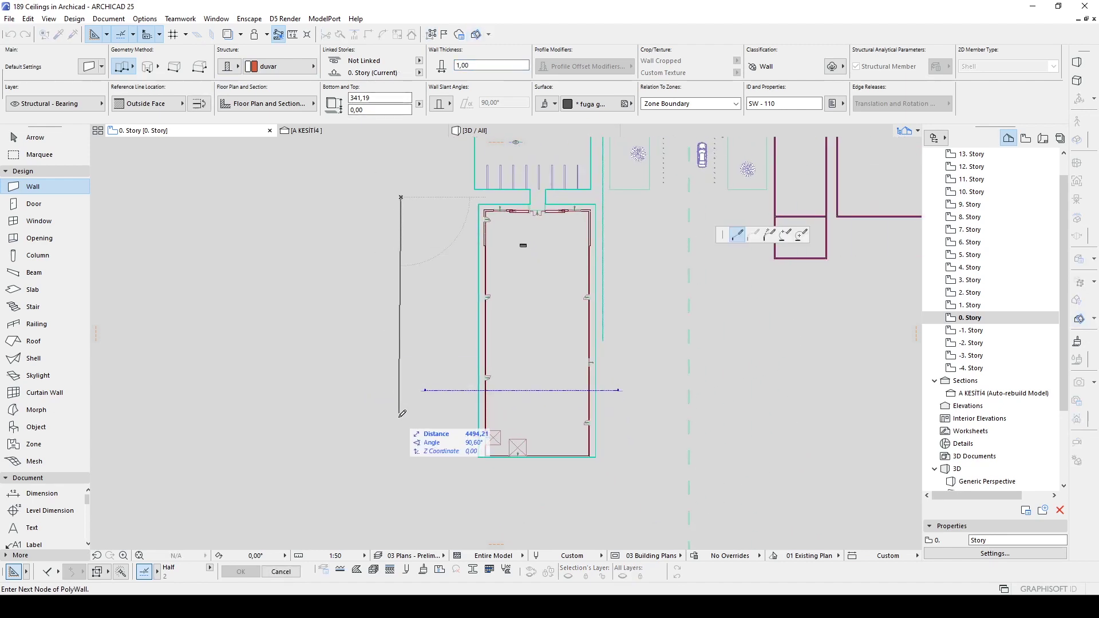
left_click(401, 485)
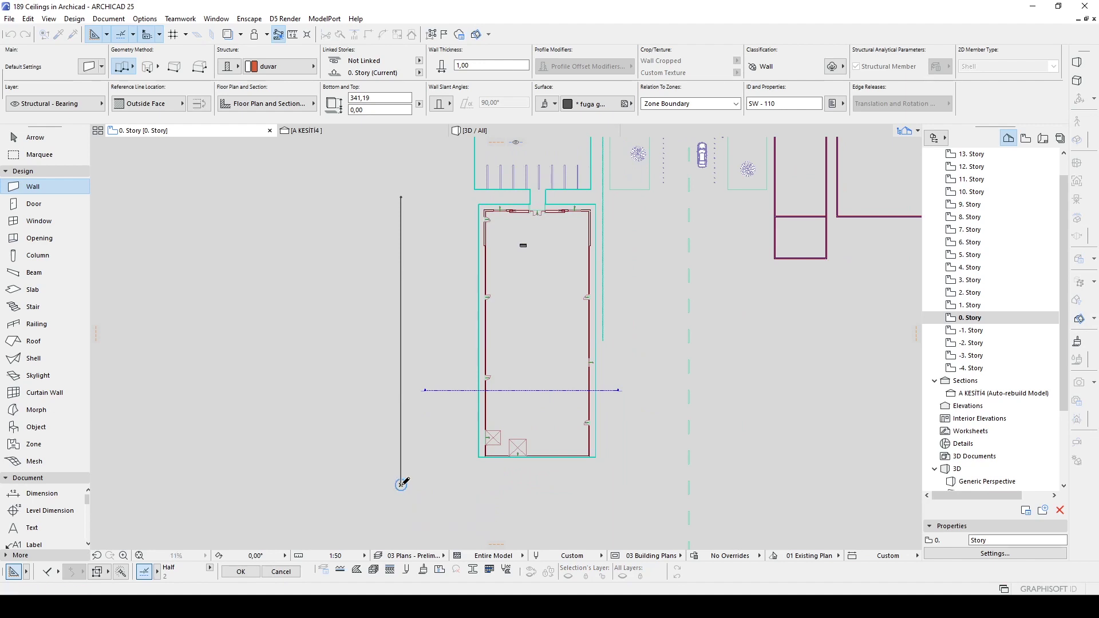
key("Escape")
Set the new thin wall's height to 500 and convert it to a morph.
left_click(402, 199)
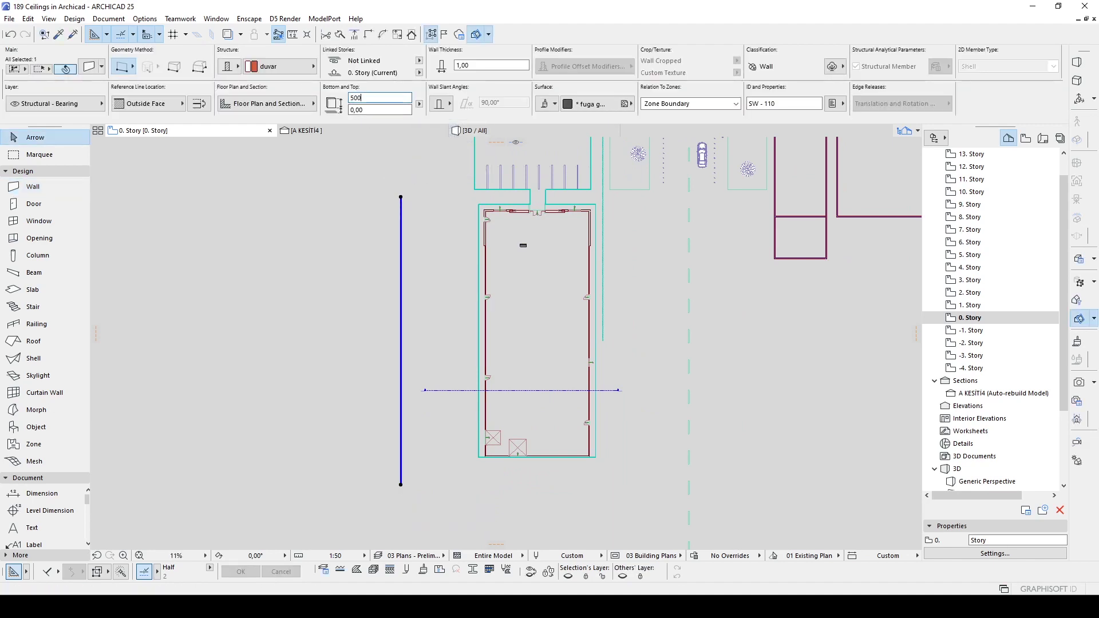
scroll(369, 184, "up", 4)
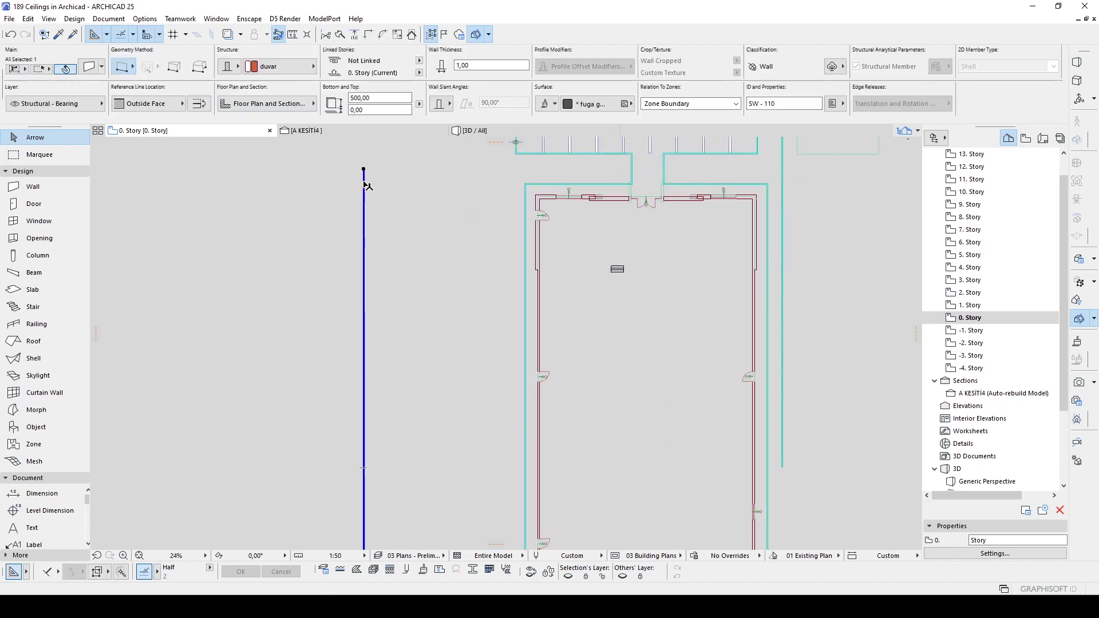
right_click(378, 189)
left_click(450, 352)
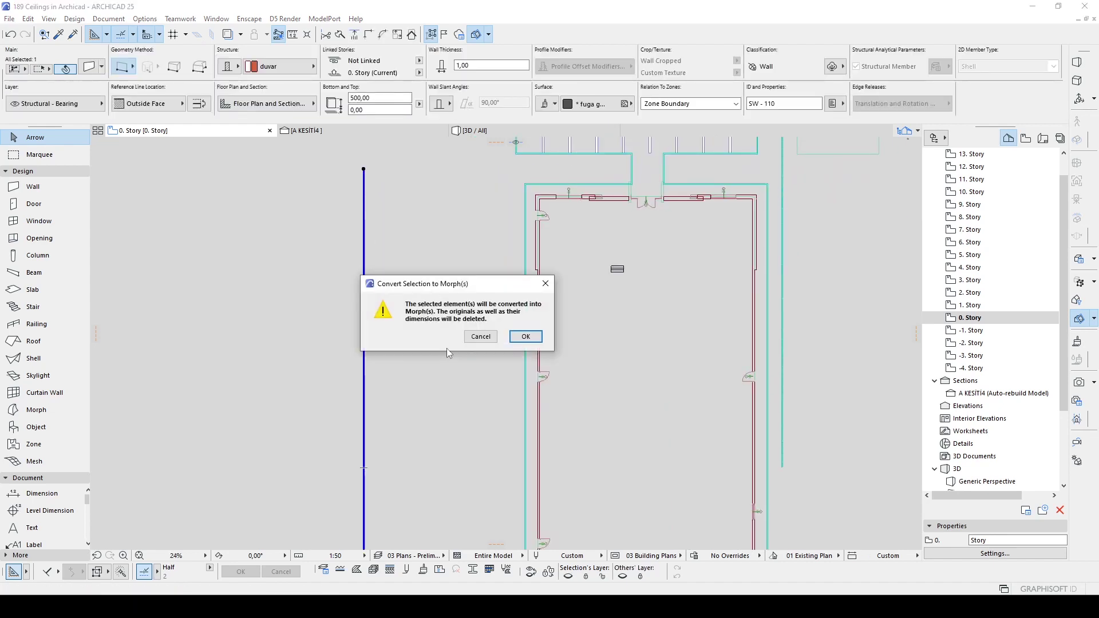
left_click(526, 337)
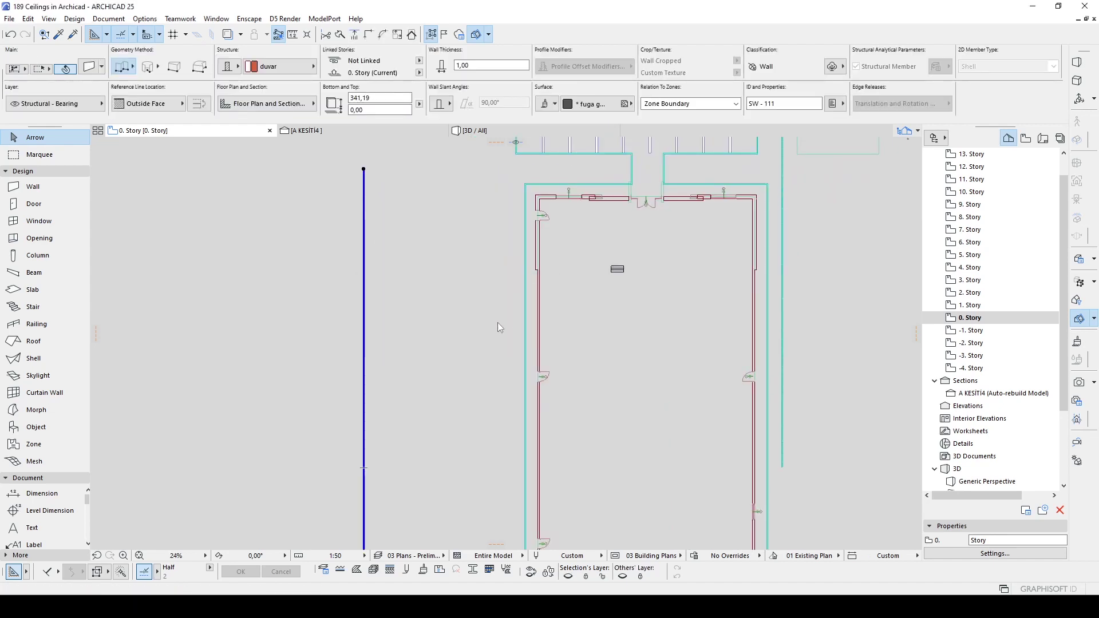
Move the thin morph by its upper end onto the hall's left wall so it extends past both ends of the hall.
left_click(365, 172)
scroll(538, 188, "up", 4)
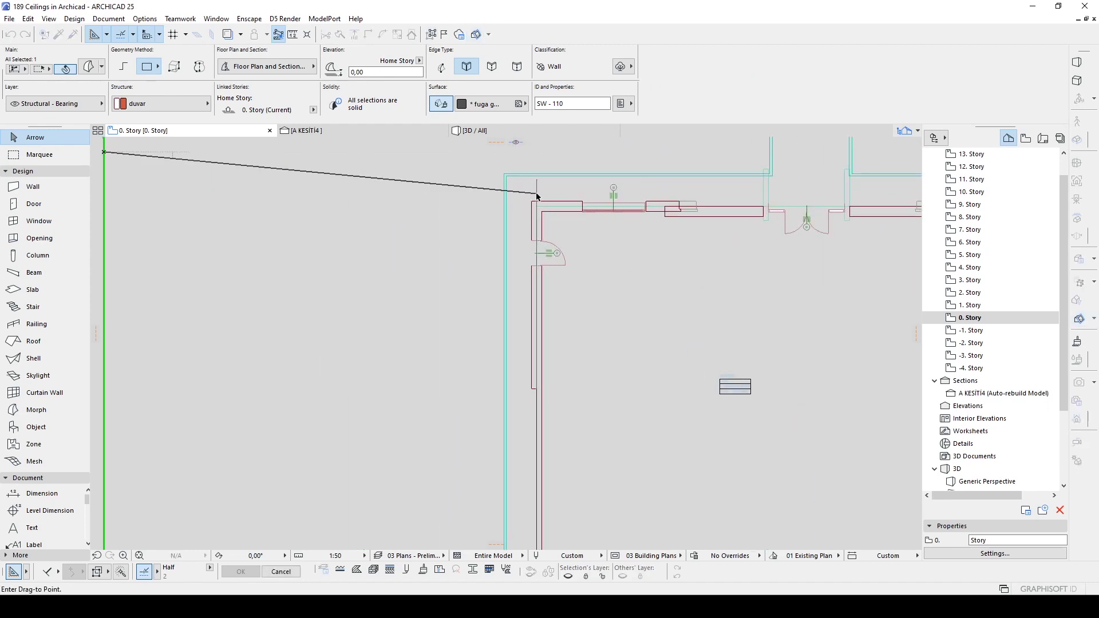
left_click(538, 189)
scroll(538, 206, "up", 4)
scroll(540, 217, "down", 8)
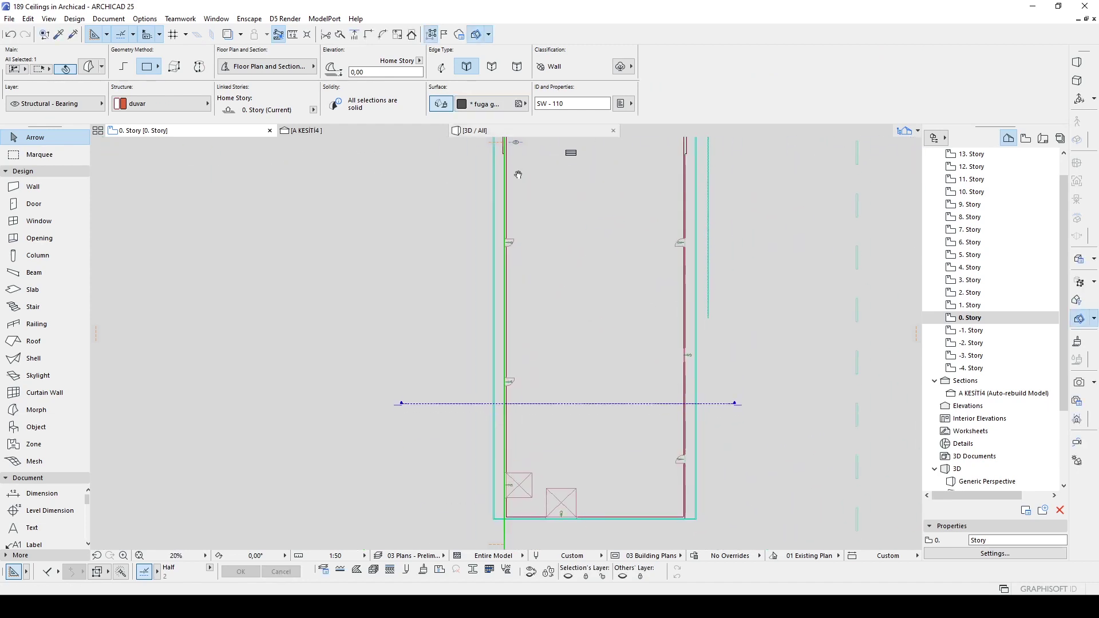
Multiply the morph horizontally across the hall's width using Drag with Increment and Spread, spacing the copies about 120 apart.
key("ctrl+u")
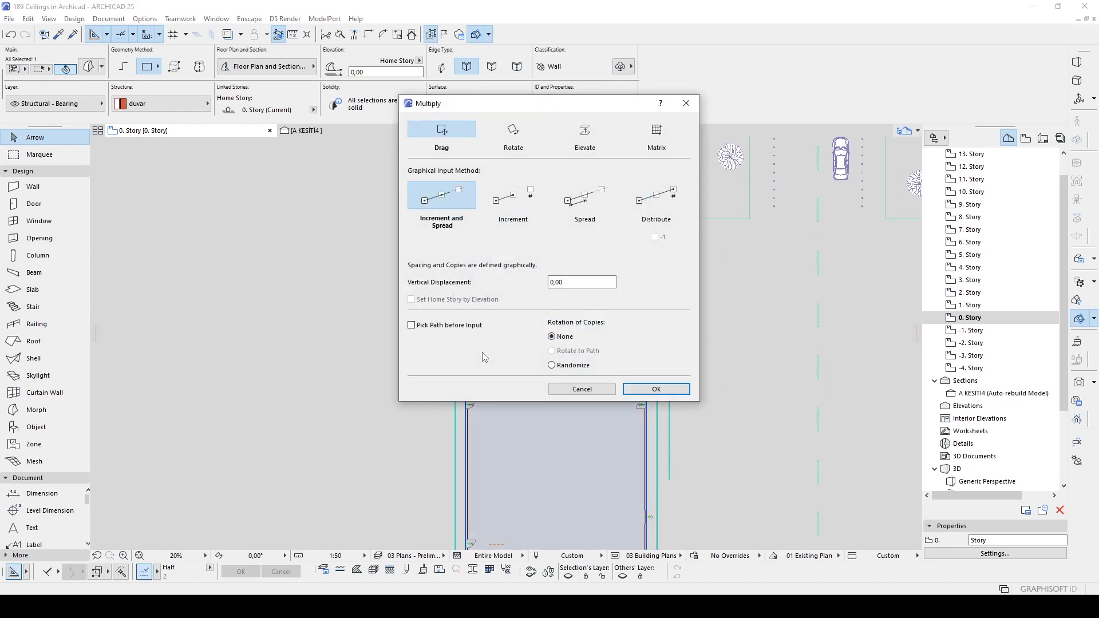
left_click(650, 390)
scroll(493, 285, "up", 5)
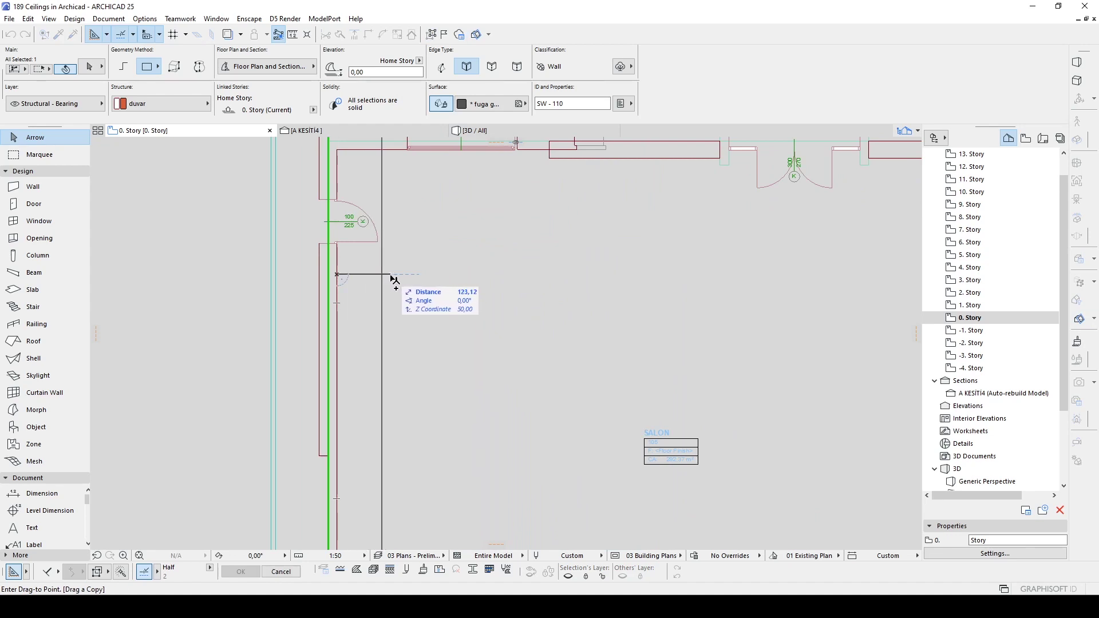
scroll(409, 286, "down", 5)
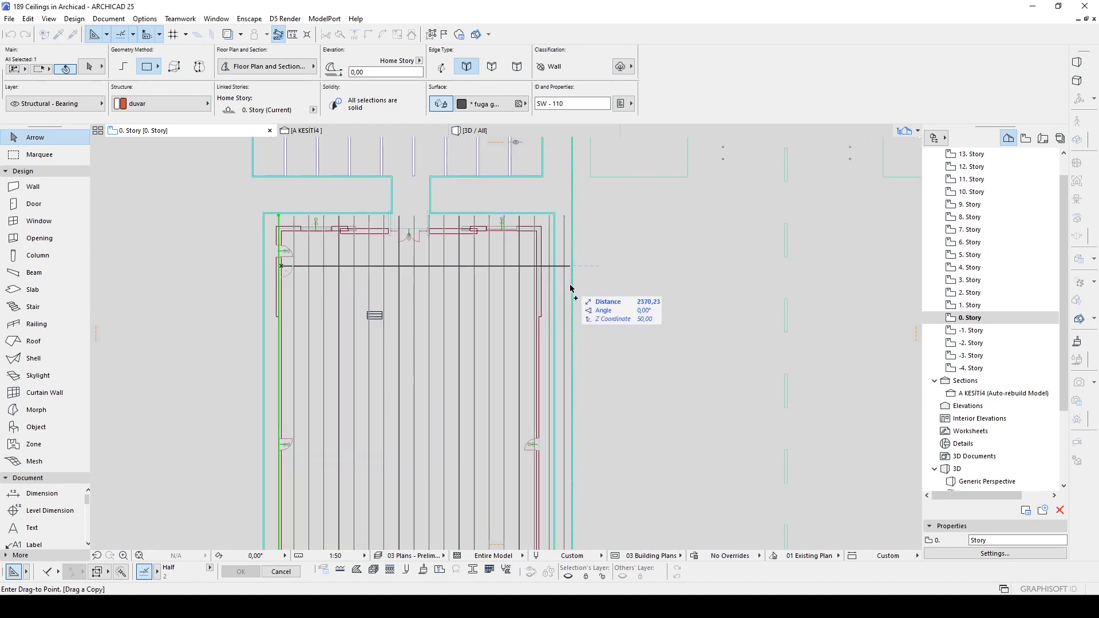
left_click(567, 288)
key("Escape")
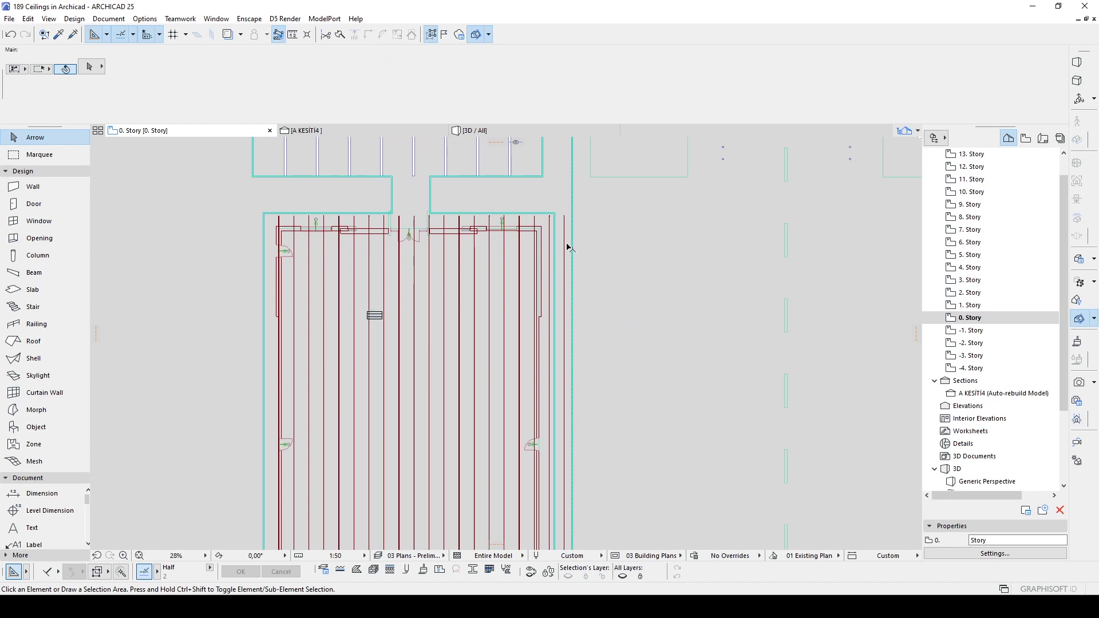
Rotate a copy of the rightmost thin morph by 90° so it lies horizontally across the hall's upper end.
scroll(569, 247, "up", 4)
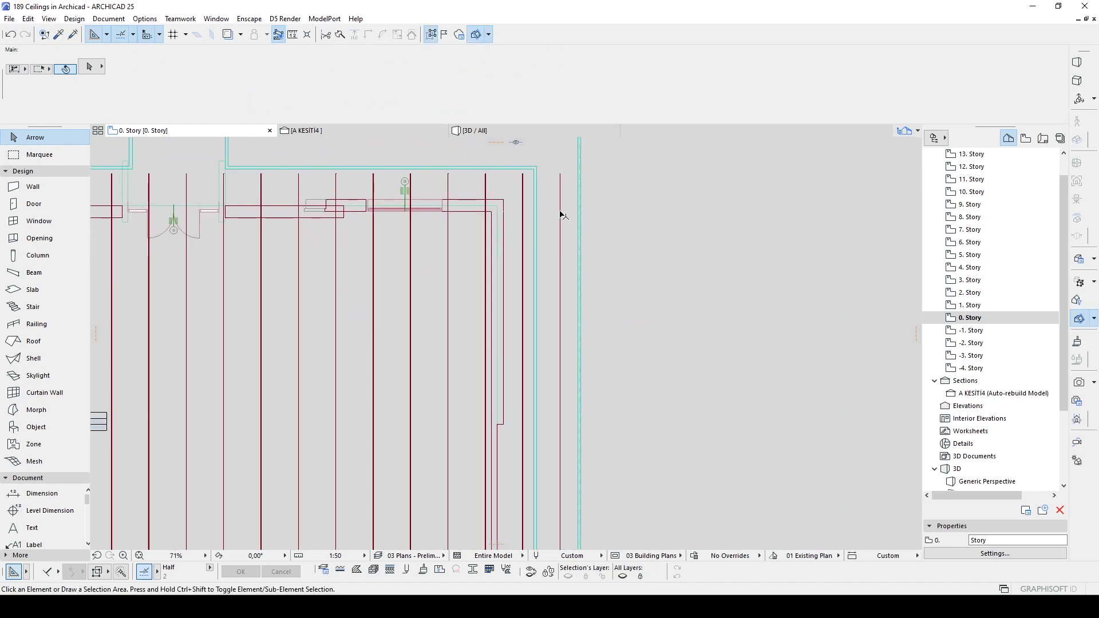
left_click(560, 211)
key("ctrl+shift+e")
left_click(556, 208)
left_click(555, 264)
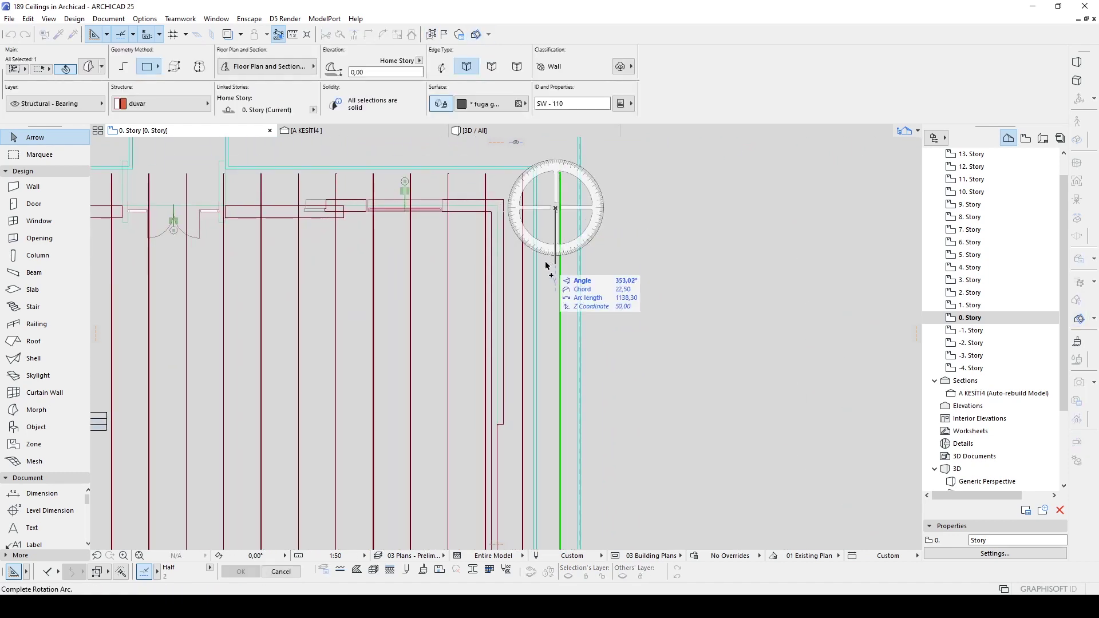
scroll(431, 211, "down", 4)
middle_click_drag(431, 211, 639, 250)
scroll(639, 249, "up", 1)
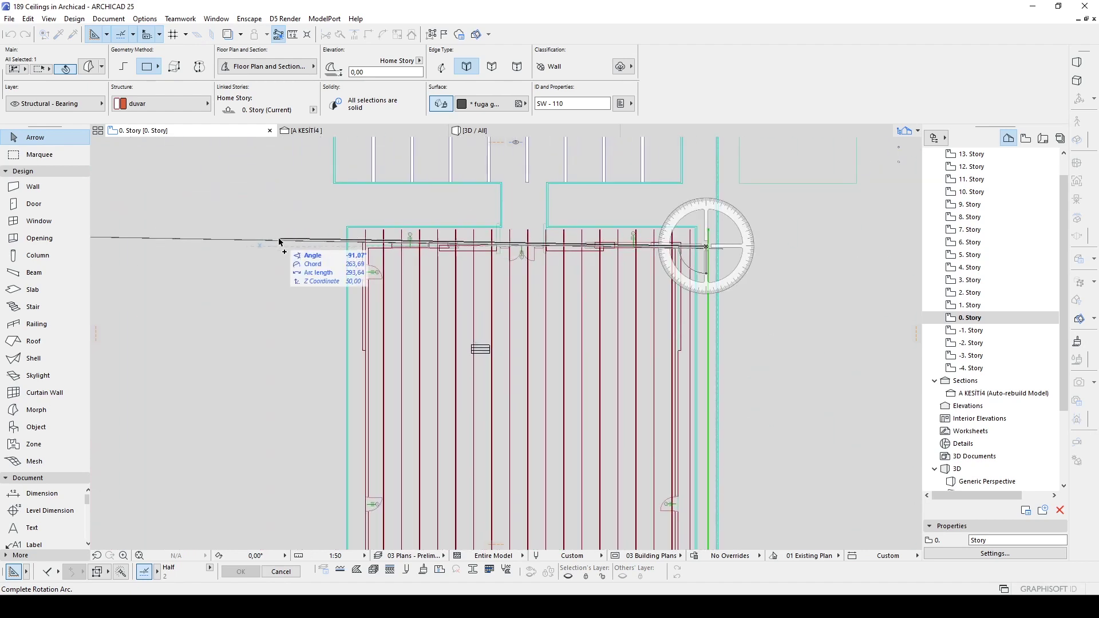
left_click(262, 247)
Shift the horizontal morph so it spans the hall's full width just below the upper wall.
key("ctrl+d")
left_click(266, 263)
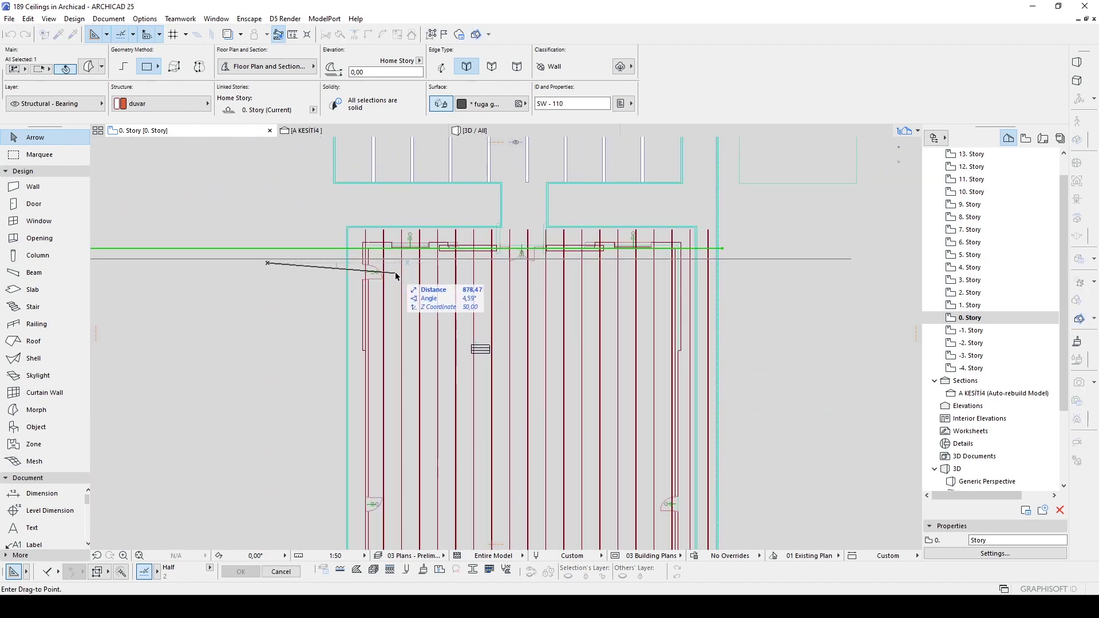
left_click(396, 275)
key("ctrl+d")
left_click(348, 270)
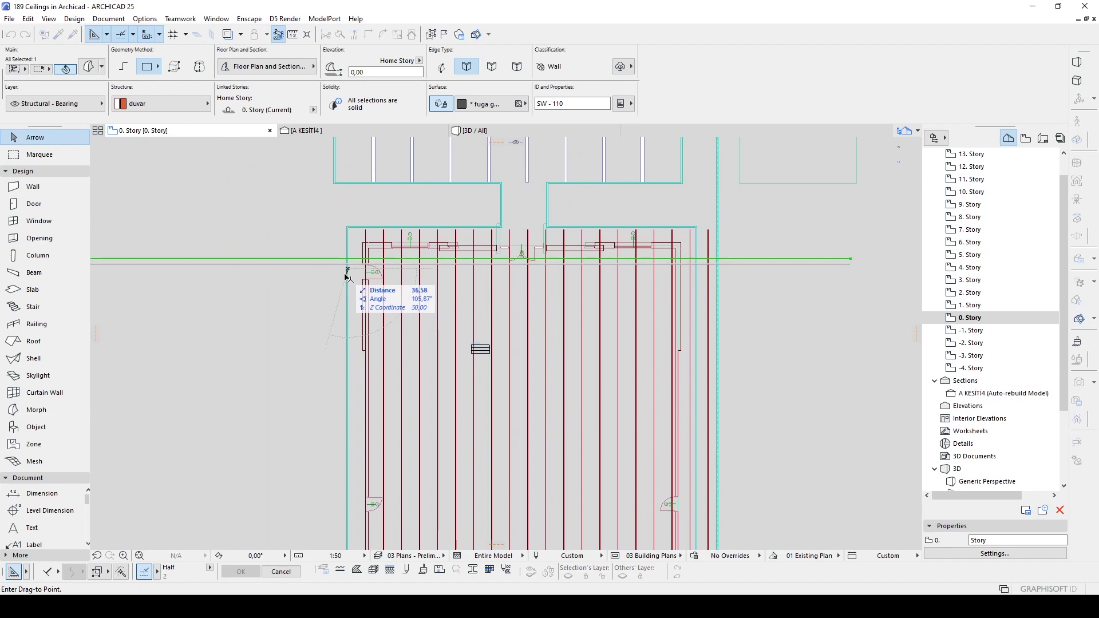
left_click(345, 274)
Multiply the horizontal morph evenly down the hall's full length with Increment and Spread to complete the grid.
key("ctrl+u")
left_click(657, 391)
scroll(342, 282, "up", 3)
left_click(319, 269)
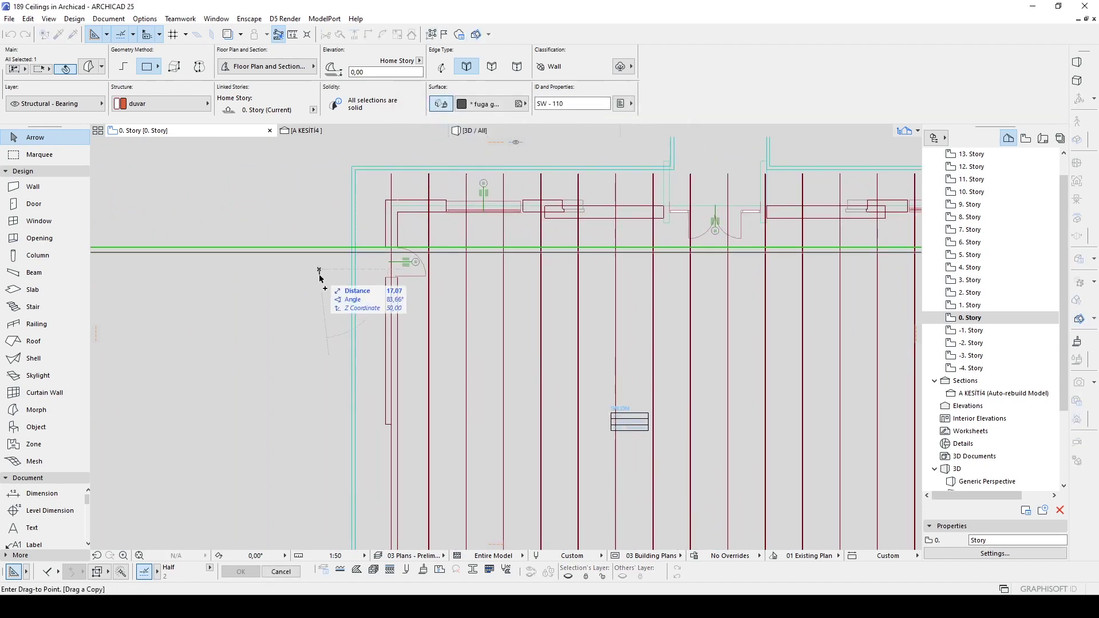
scroll(319, 314, "down", 5)
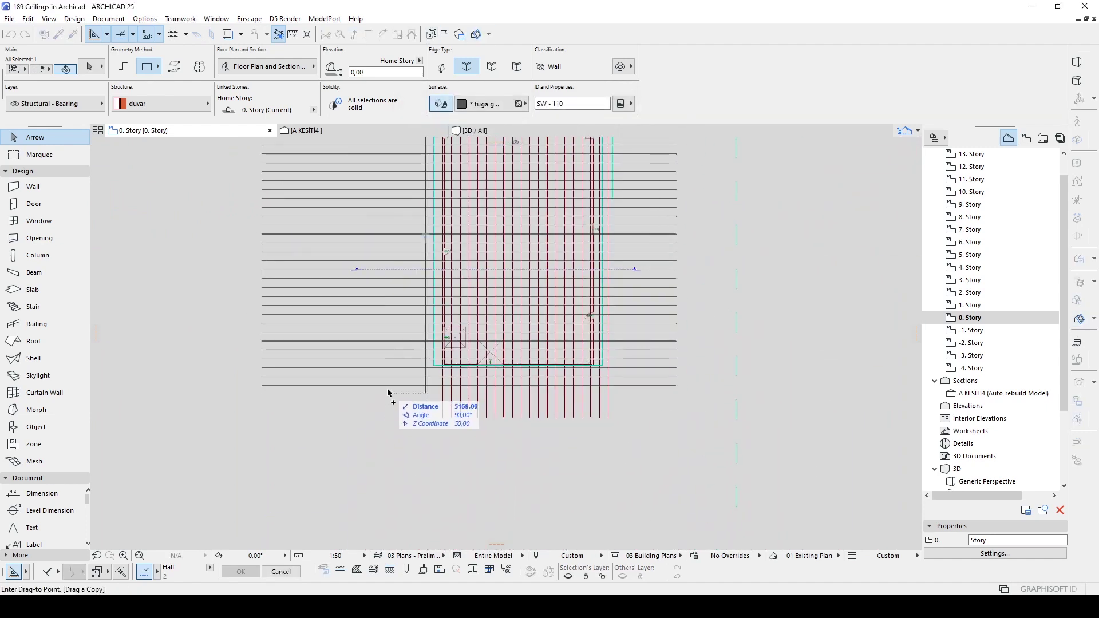
left_click(389, 382)
Select all the vertical and horizontal grid morphs and add them as operators in Solid Element Operations.
left_click_drag(624, 440, 437, 404, "shift")
middle_click_drag(582, 280, 596, 448)
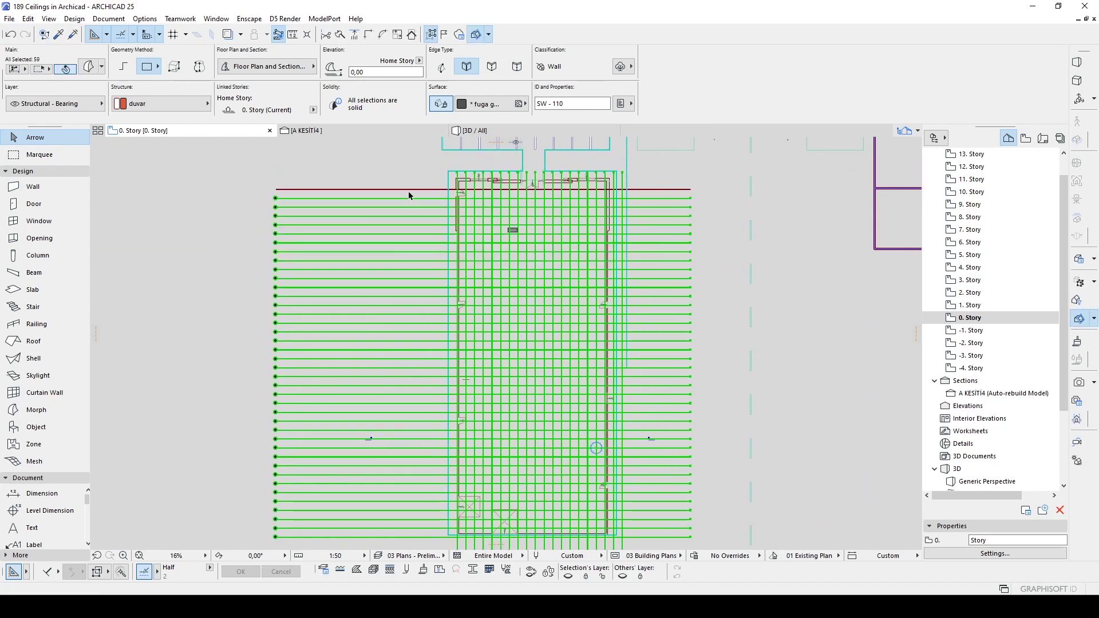
middle_click_drag(491, 333, 472, 238)
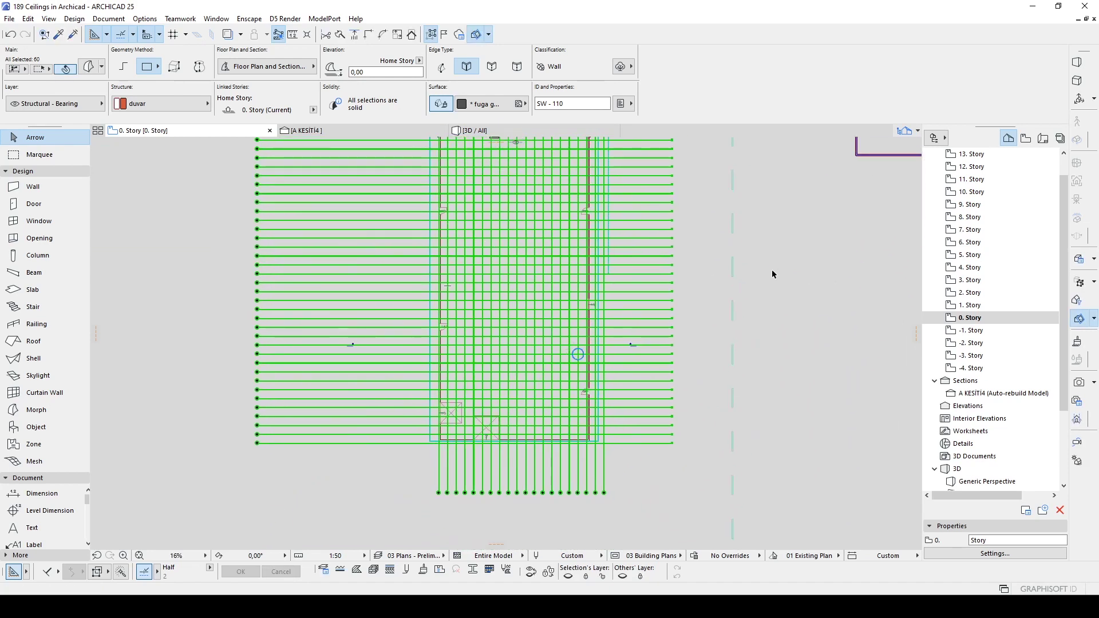
right_click(706, 254)
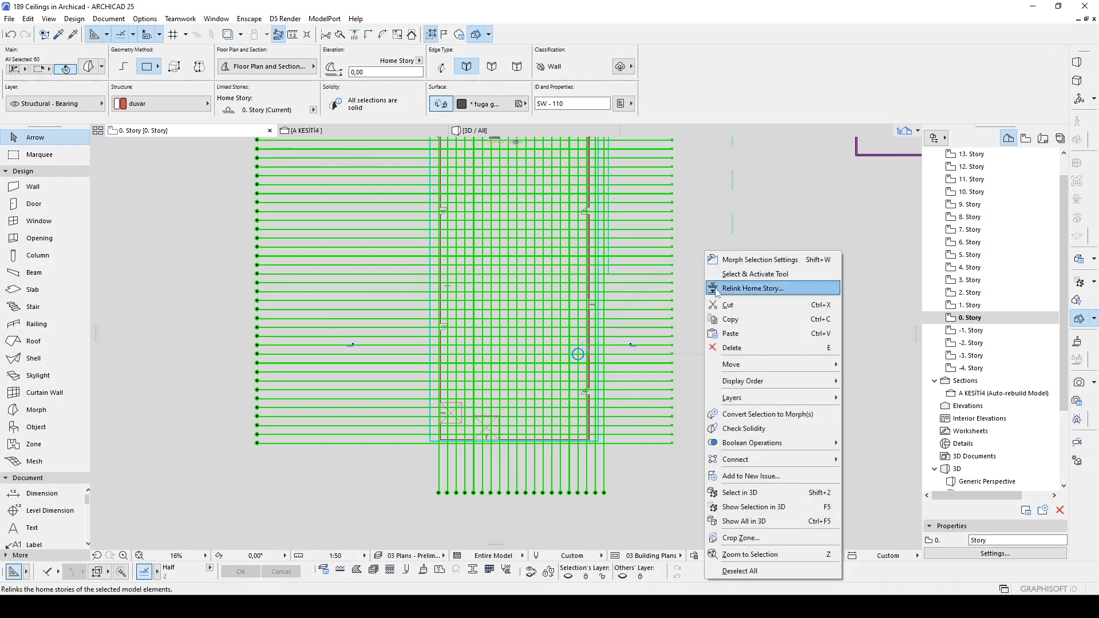
mouse_move(767, 461)
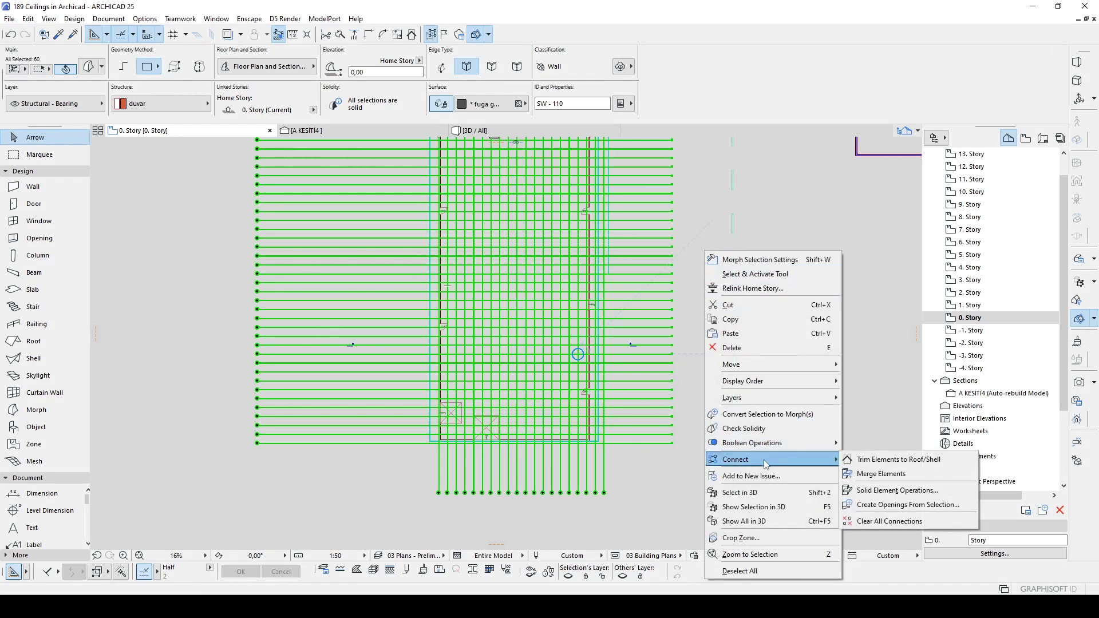
left_click(880, 492)
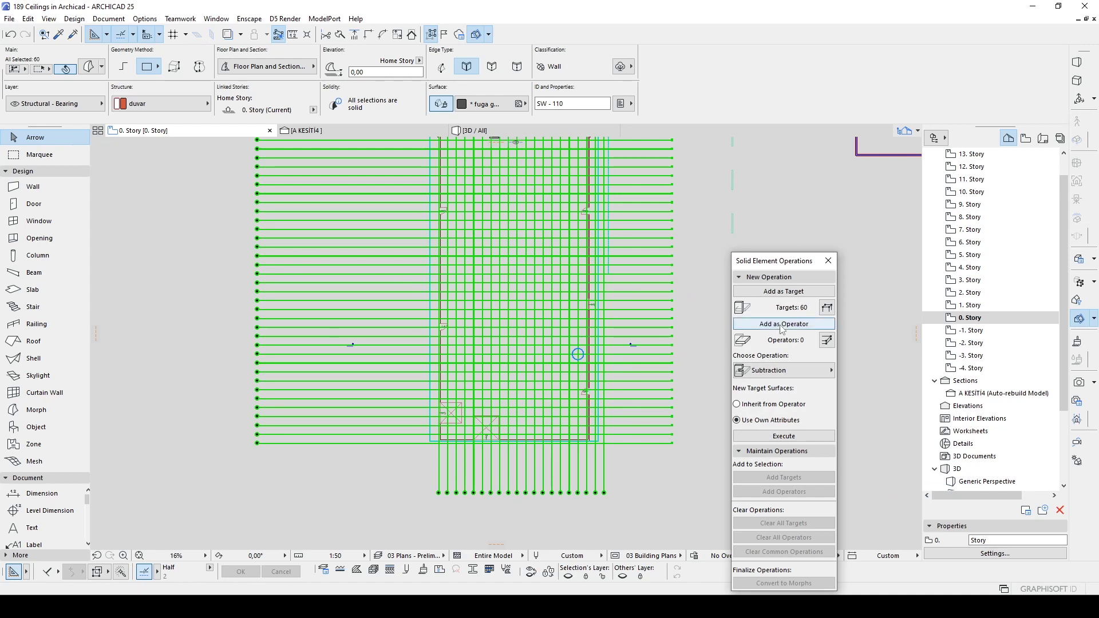
In 3D, set the curved gypsum plasterboard shell as the target and subtract the grid morphs from it using its own surface attributes.
left_click(475, 130)
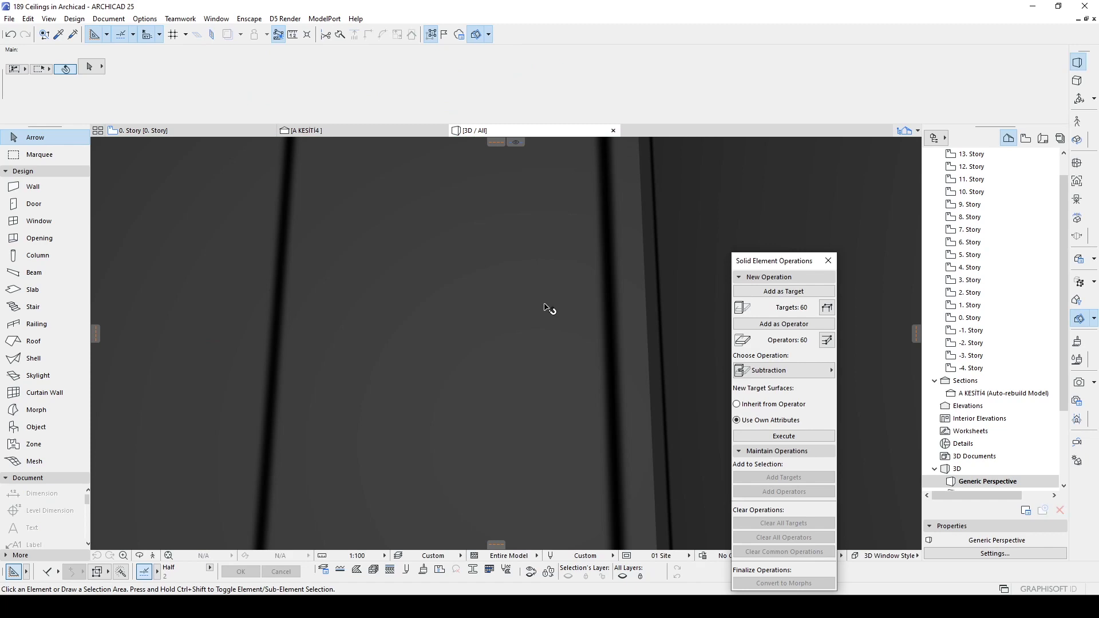
middle_click_drag(544, 304, 506, 344, "shift")
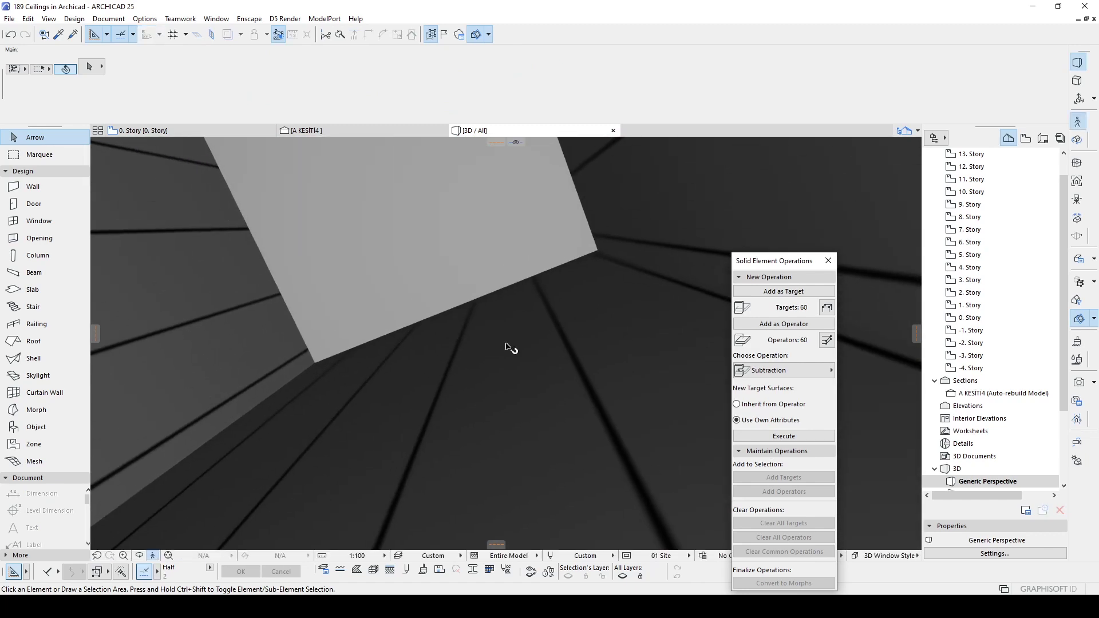
left_click(438, 255)
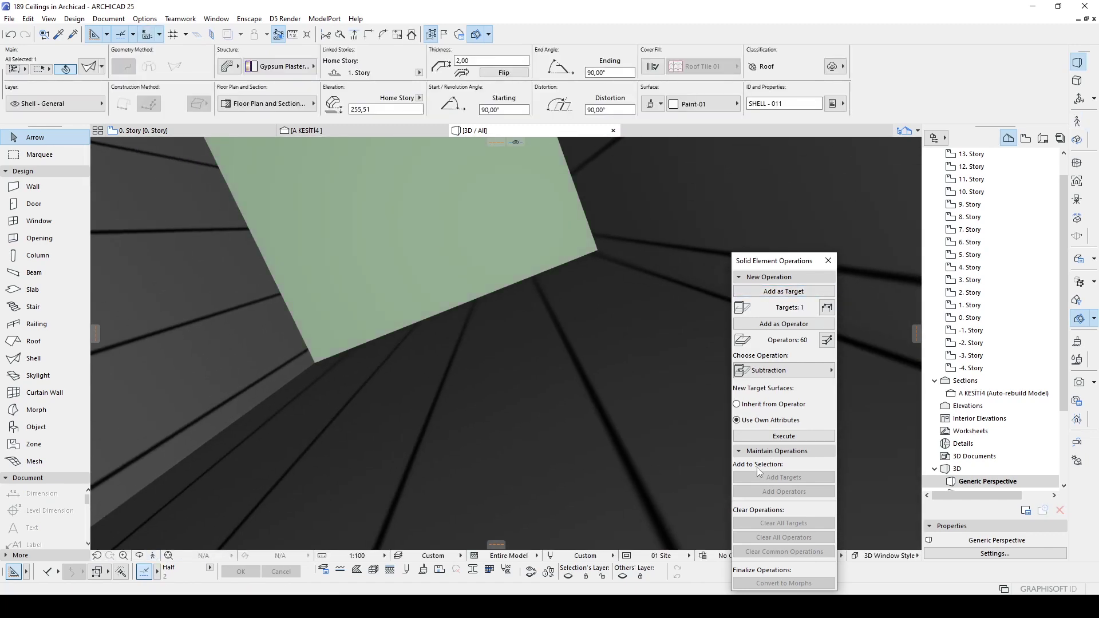
left_click(784, 438)
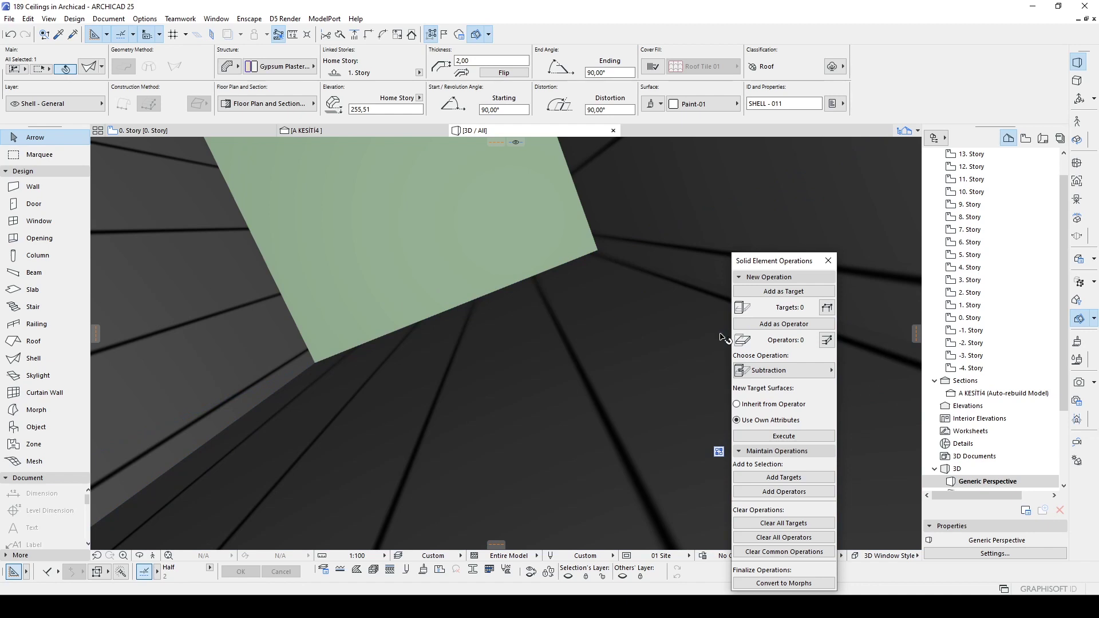
On the 0. Story floor plan, move the selected grid morphs to the "- Hidden" layer.
left_click(182, 131)
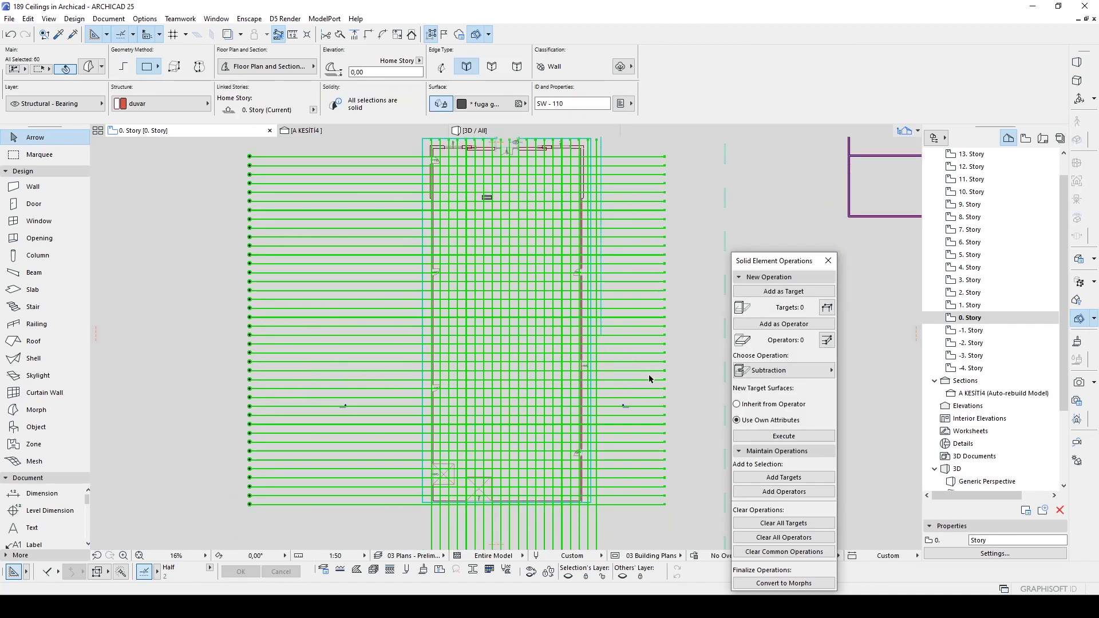
left_click(80, 107)
scroll(269, 250, "up", 5)
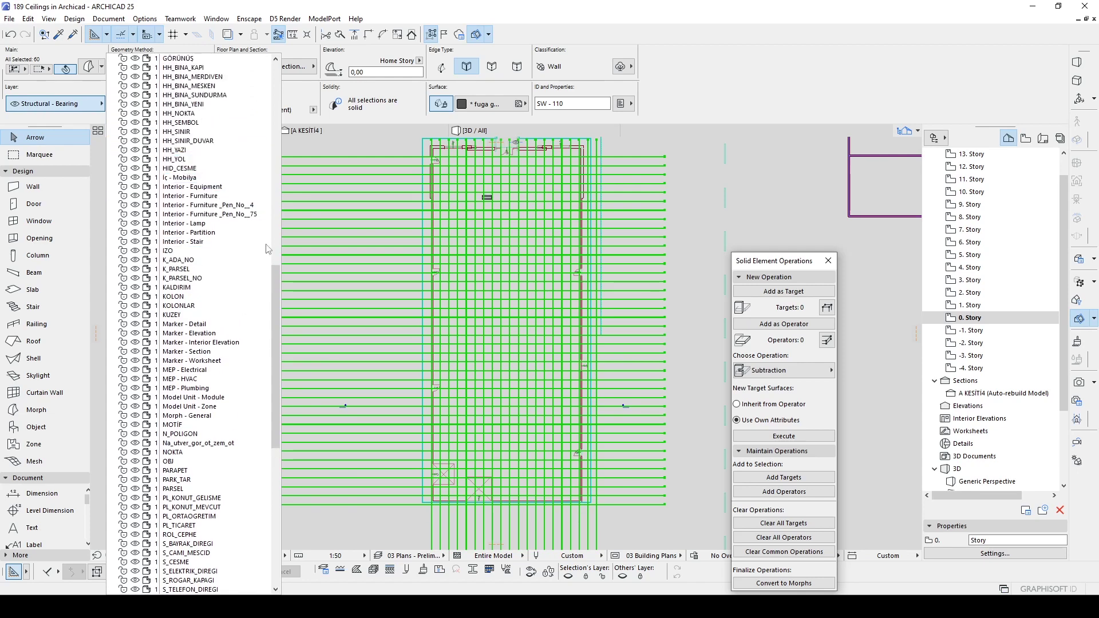
left_click_drag(274, 266, 275, 64)
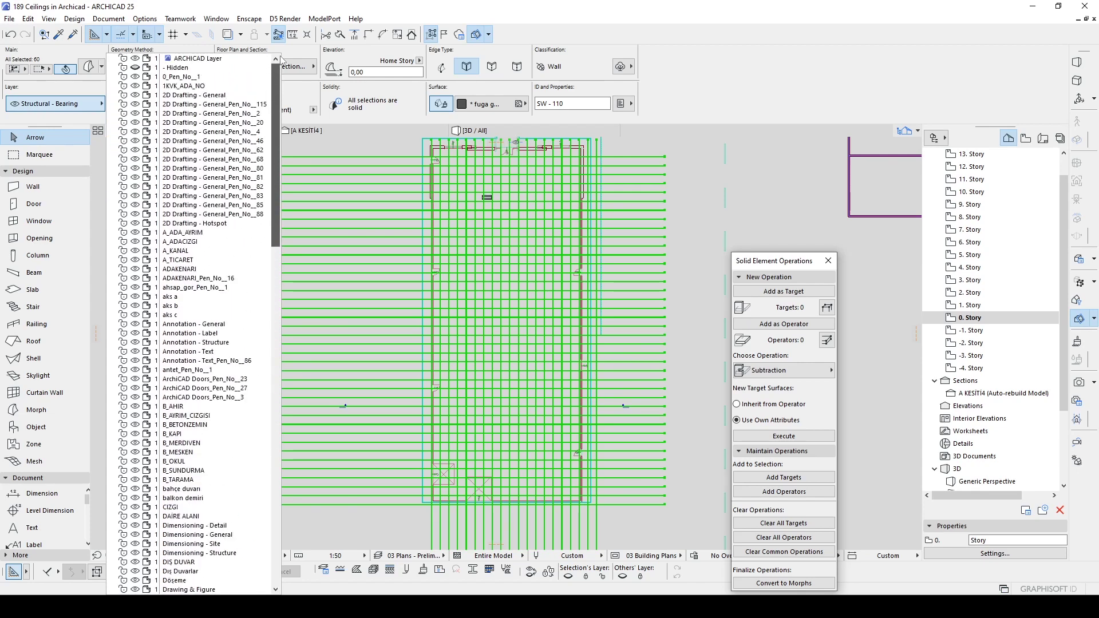
left_click(212, 68)
Fly through the hall in 3D to examine the joint grid in the curved ceiling, and close Solid Element Operations.
key("F3")
key("Down")
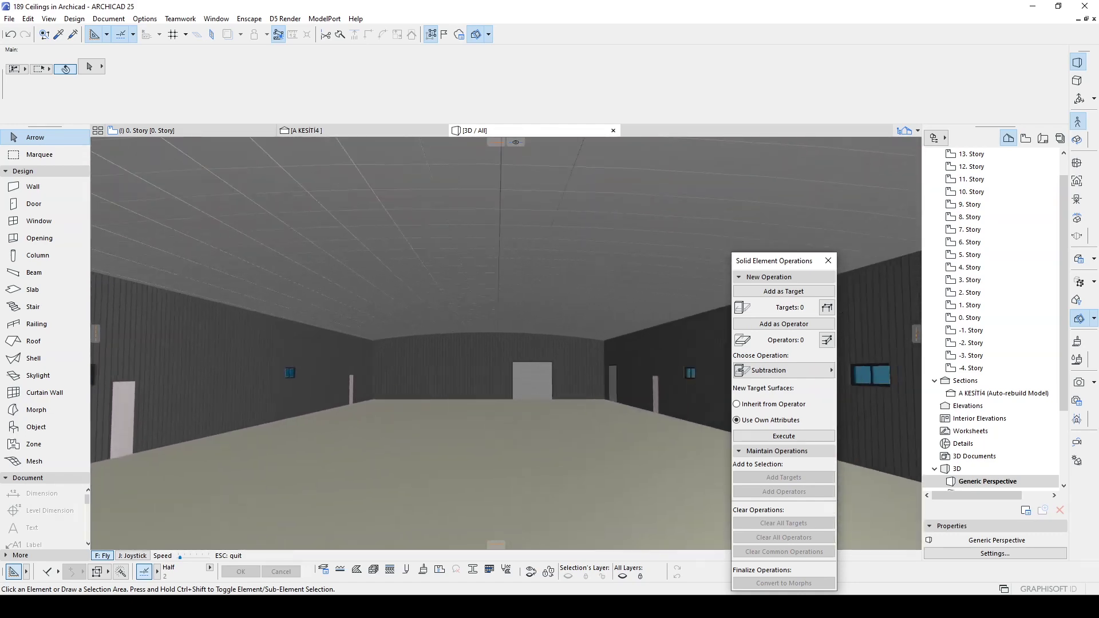
key("Up")
key("Down")
key("Down")
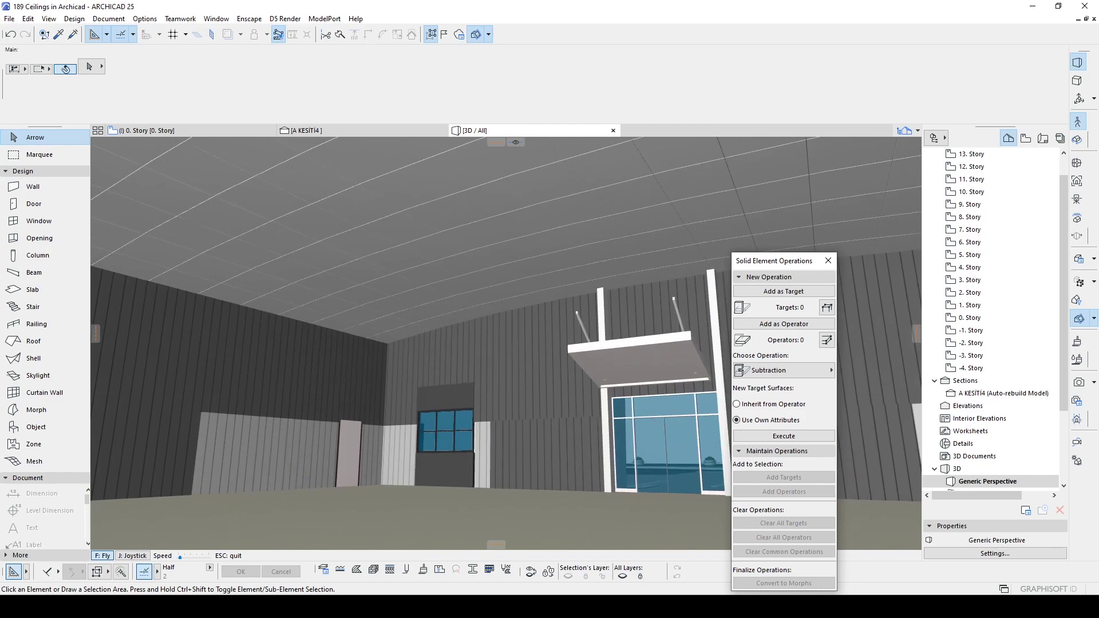
key("Down")
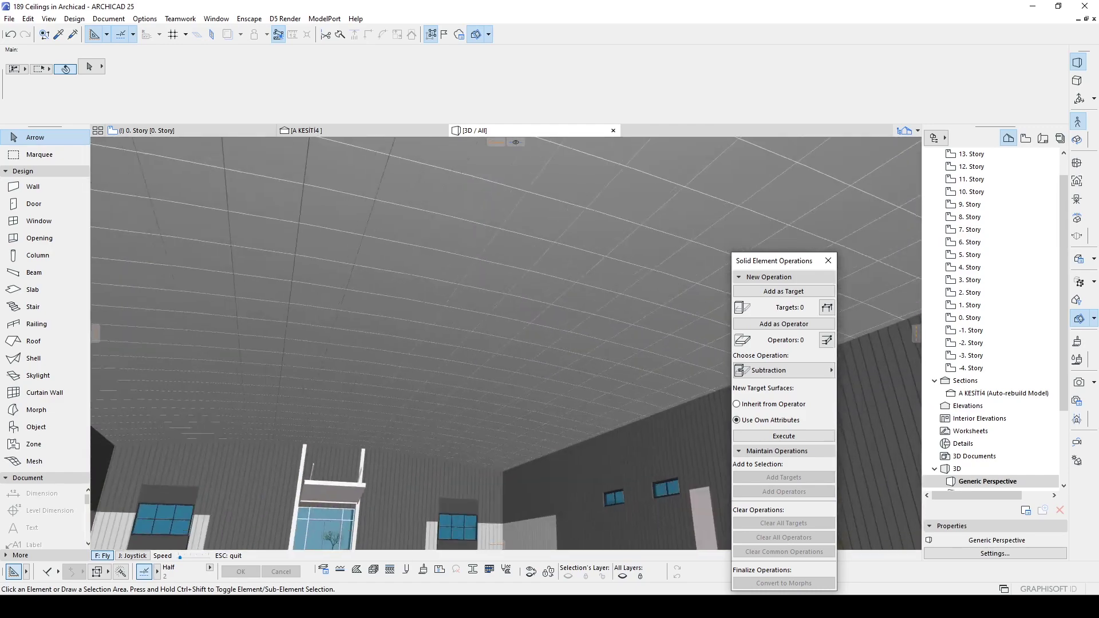
key("Up")
key("Down")
key("Up")
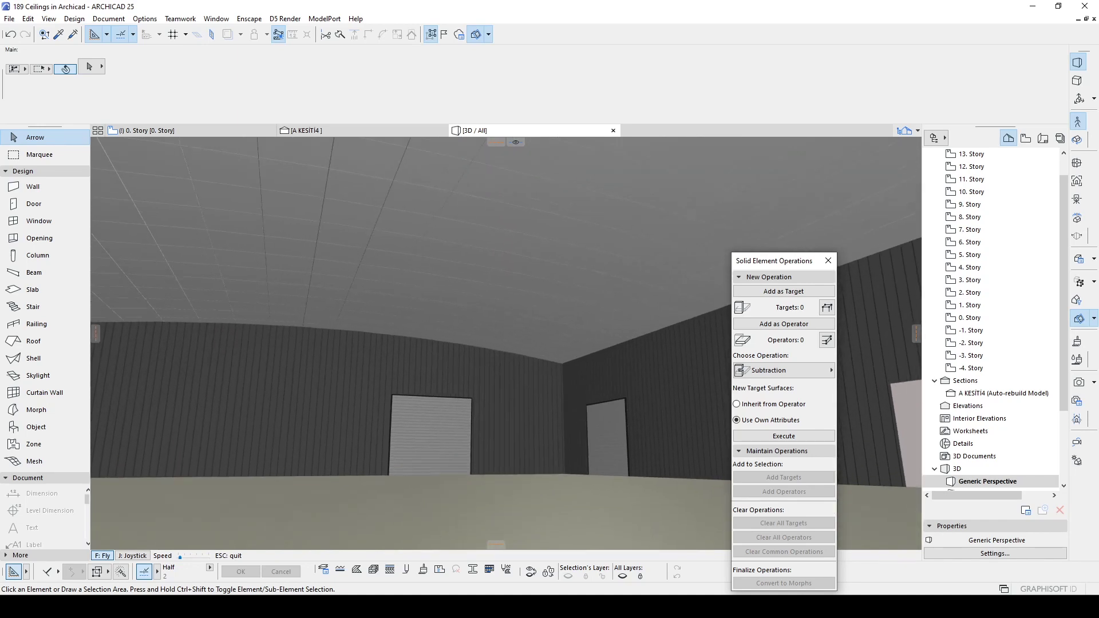
key("Escape")
key("Down")
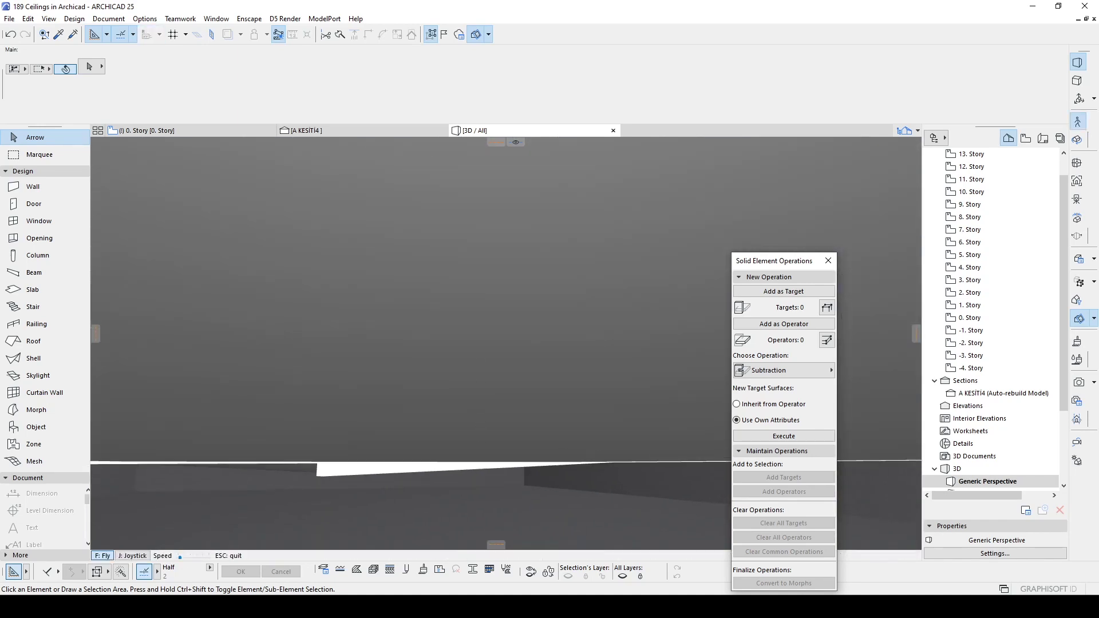
key("Escape")
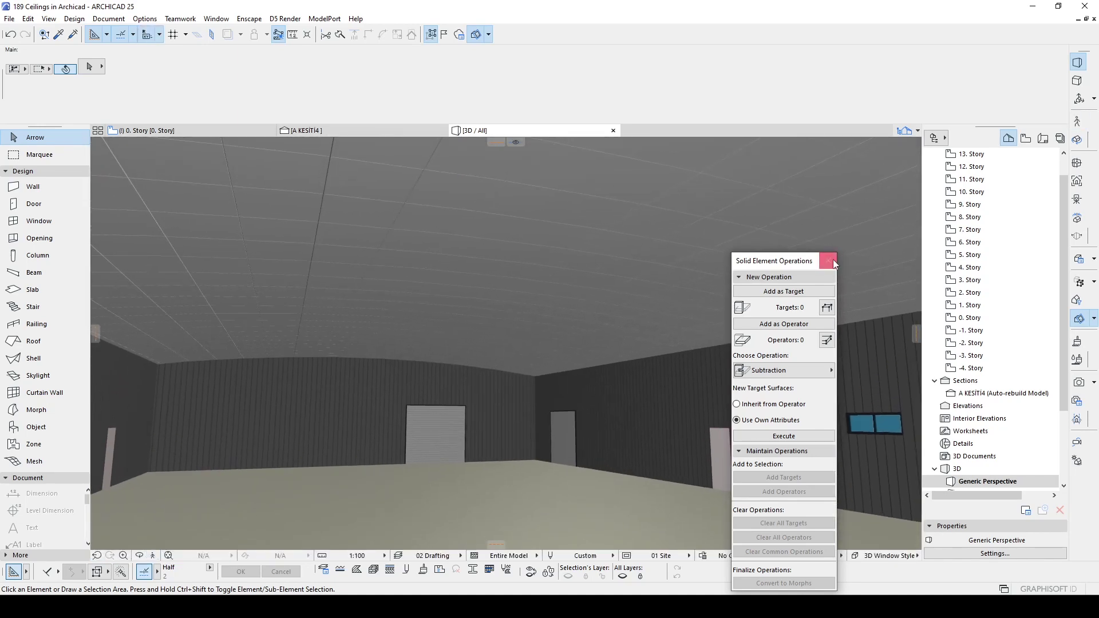
left_click(828, 261)
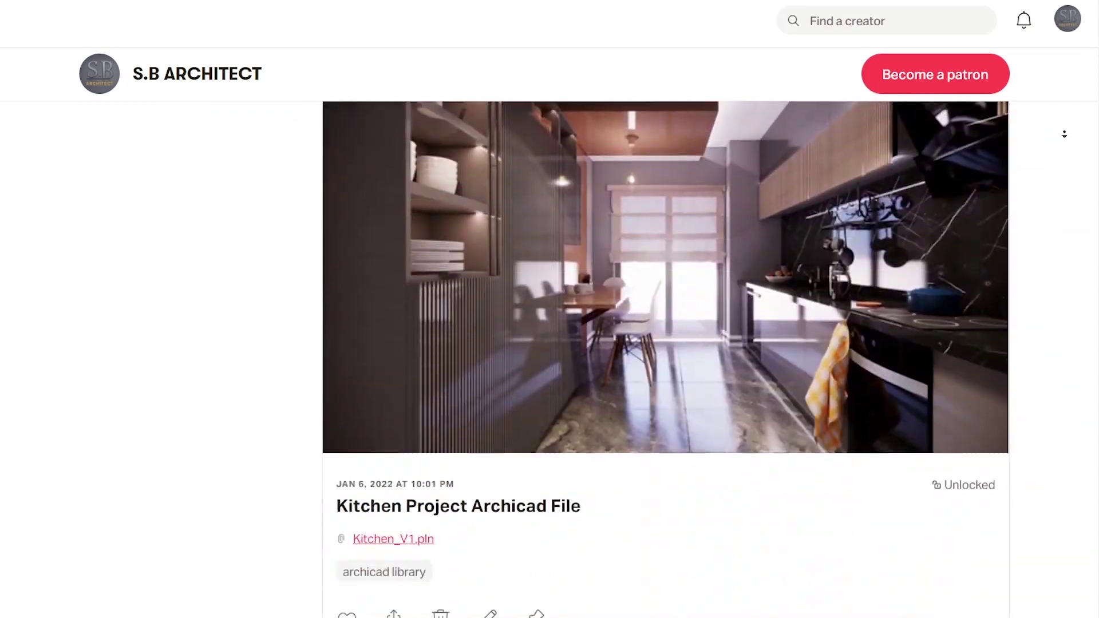
scroll(1063, 138, "down", 20)
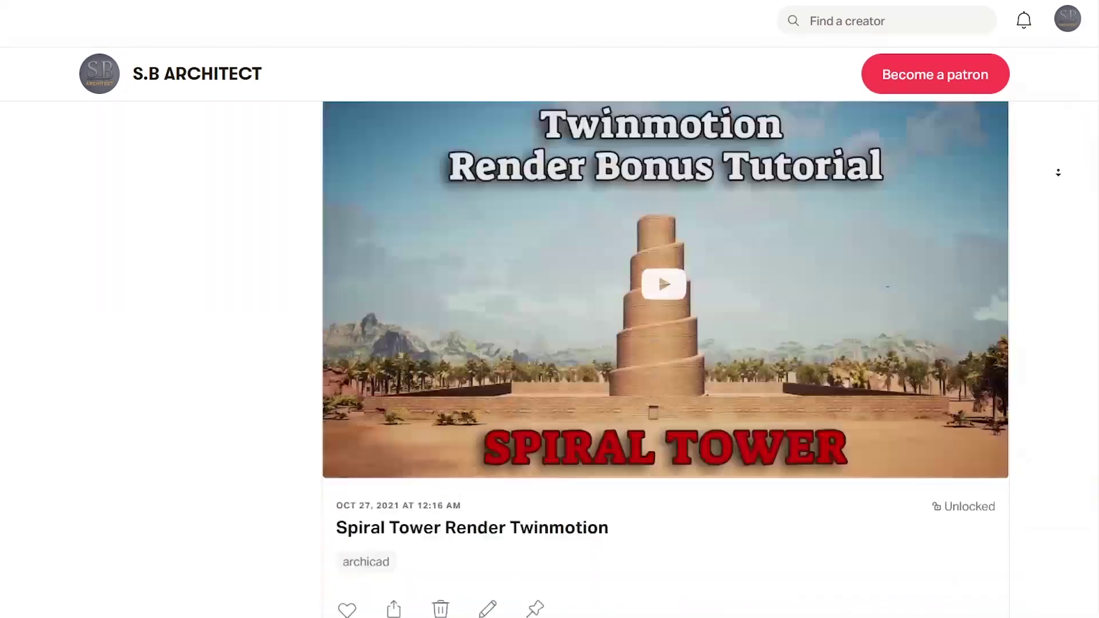
scroll(1058, 175, "down", 20)
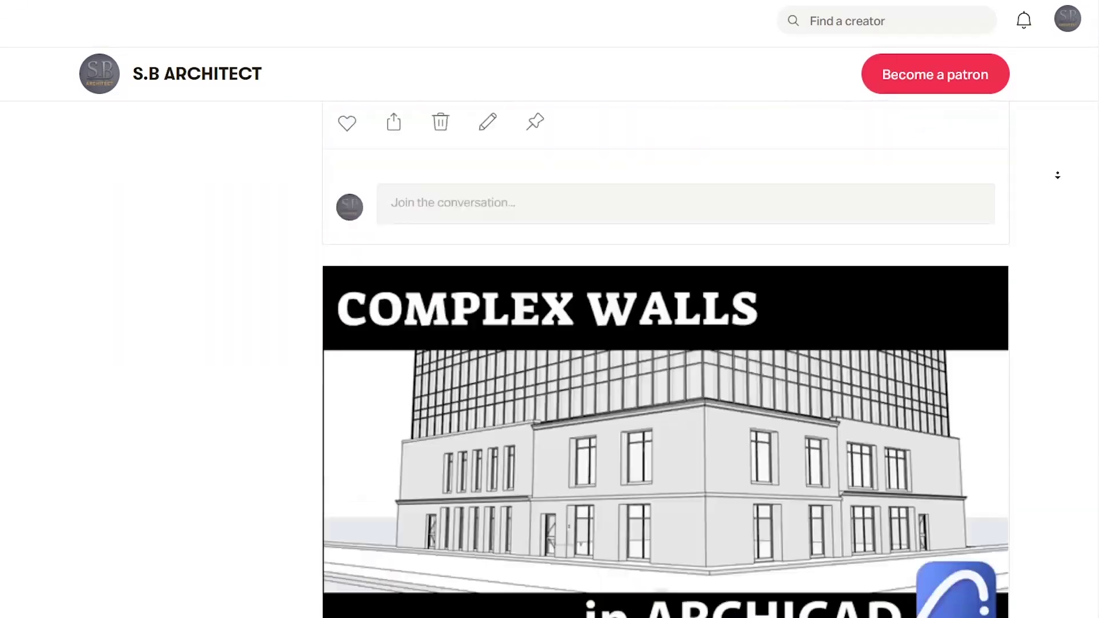